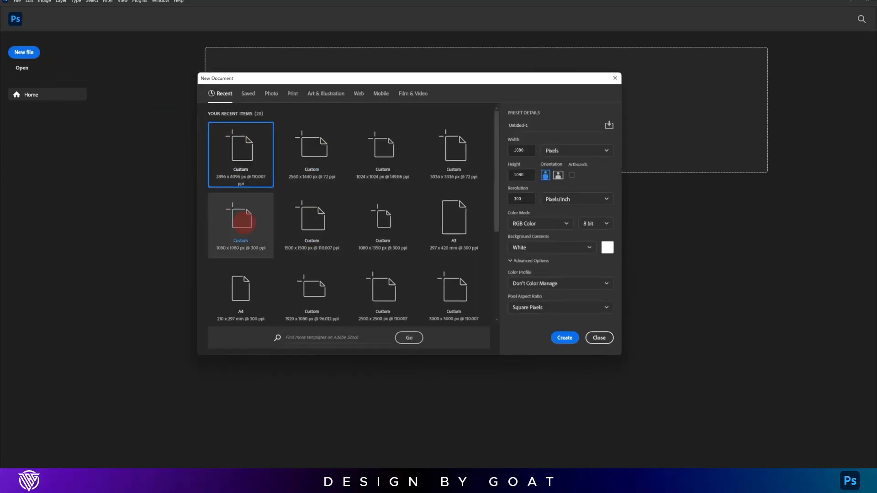
# Create a 1080 x 1080 px document at 300 ppi and place the Etihad Stadium image in it.
pyautogui.doubleClick(244, 240)
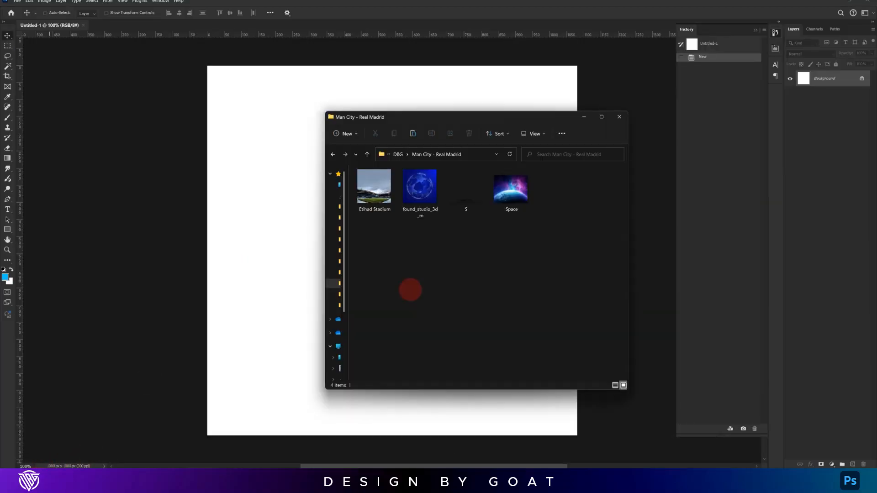
pyautogui.moveTo(375, 185); pyautogui.dragTo(247, 233)
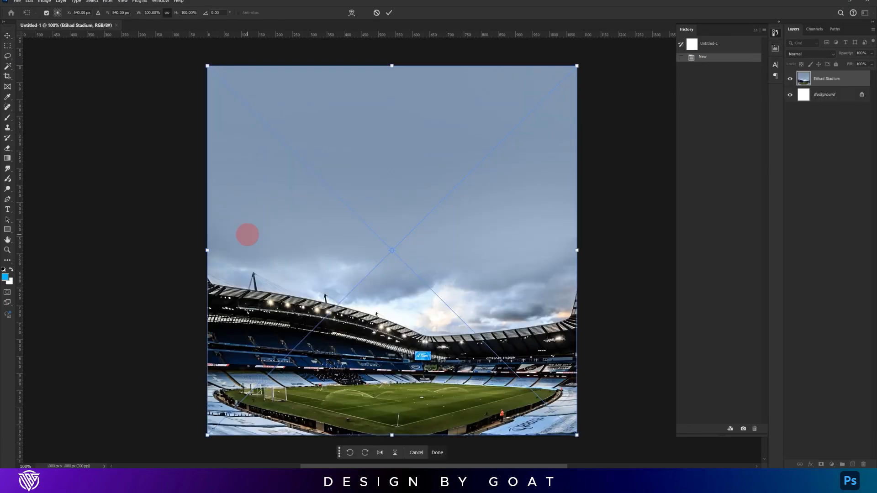
pyautogui.press('Return')
# Apply Sky Replacement to the Etihad Stadium layer with the default blue sky, output to new layers.
pyautogui.click(29, 1)
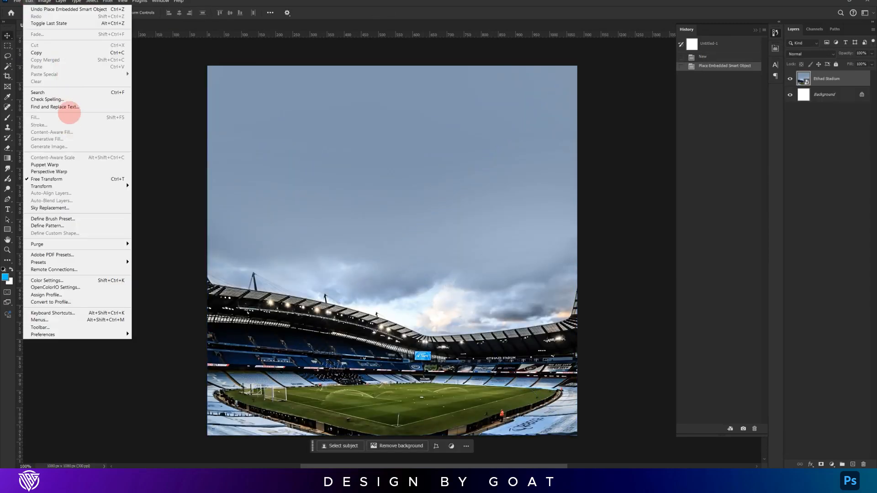
pyautogui.click(66, 207)
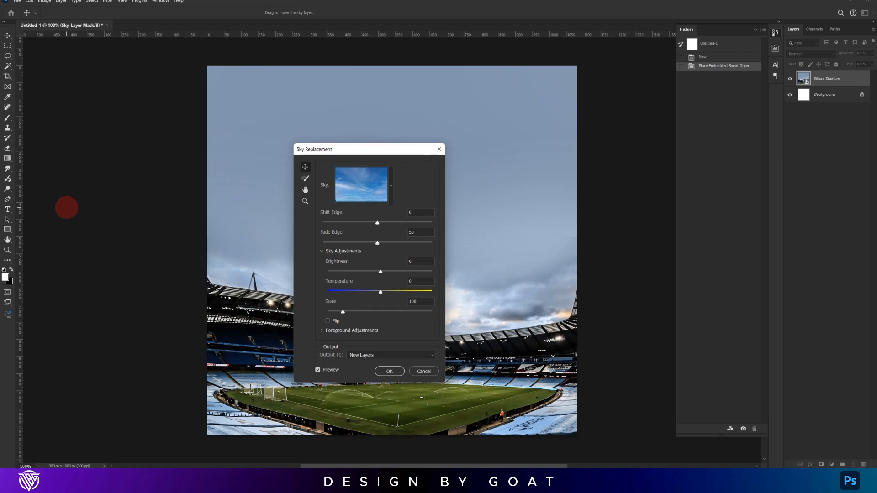
pyautogui.press('Return')
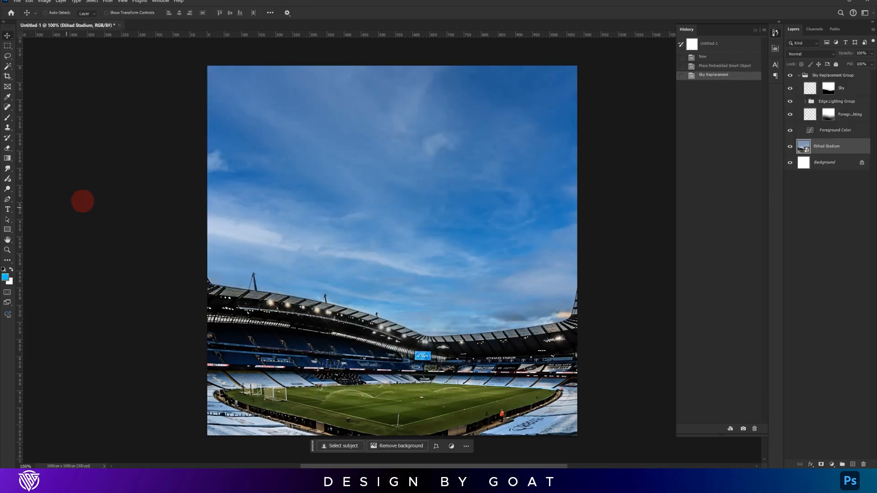
# Load the Sky layer's mask as a selection, invert it and copy the stadium to its own layer.
pyautogui.keyDown('ctrl'); pyautogui.click(828, 88); pyautogui.keyUp('ctrl')
pyautogui.hotkey('ctrl', 'shift', 'i')
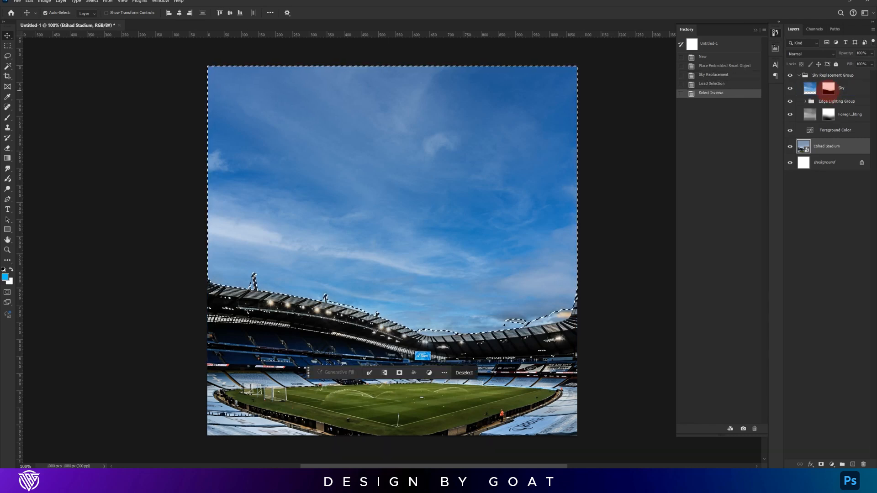
pyautogui.hotkey('ctrl', 'j')
# Delete the Sky Replacement Group and the original Etihad Stadium layer, keeping the stadium cutout and Background.
pyautogui.click(836, 87)
pyautogui.click(834, 76)
pyautogui.keyDown('ctrl'); pyautogui.click(833, 163); pyautogui.keyUp('ctrl')
pyautogui.press('Delete')
# Place the Space image directly above the Background layer and move it up so the planet rises behind the stadium roof.
pyautogui.click(827, 98)
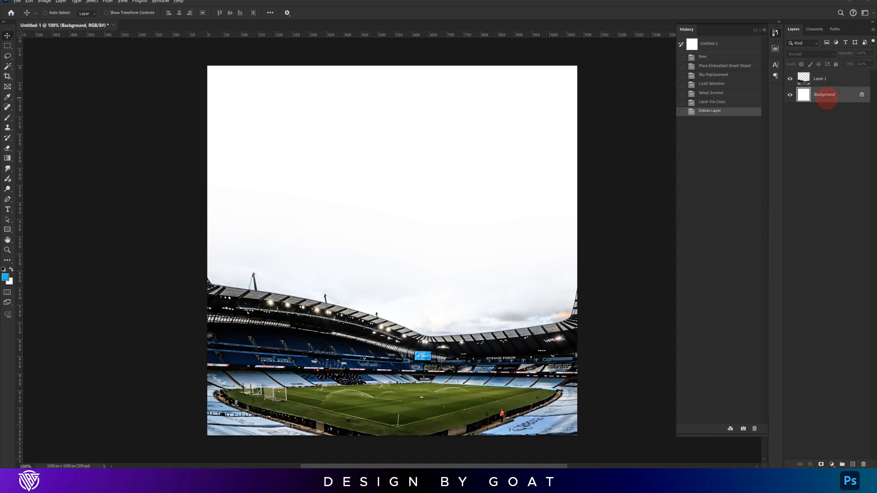
pyautogui.hotkey('alt', 'Tab')
pyautogui.moveTo(511, 191); pyautogui.dragTo(308, 274)
pyautogui.moveTo(458, 309); pyautogui.dragTo(459, 247)
pyautogui.moveTo(544, 190); pyautogui.dragTo(544, 195)
pyautogui.press('Return')
# Place the found_studio_3d_m image above the Space layer and enlarge it to cover the sky.
pyautogui.hotkey('alt', 'Tab')
pyautogui.click(426, 188)
pyautogui.moveTo(425, 189); pyautogui.dragTo(277, 247)
pyautogui.scroll(-5, 452, 249)
pyautogui.moveTo(517, 248); pyautogui.dragTo(560, 248)
pyautogui.press('Return')
# Set the found_studio_3d_m layer to Screen blending, then enlarge it and lower it over the planet.
pyautogui.click(827, 56)
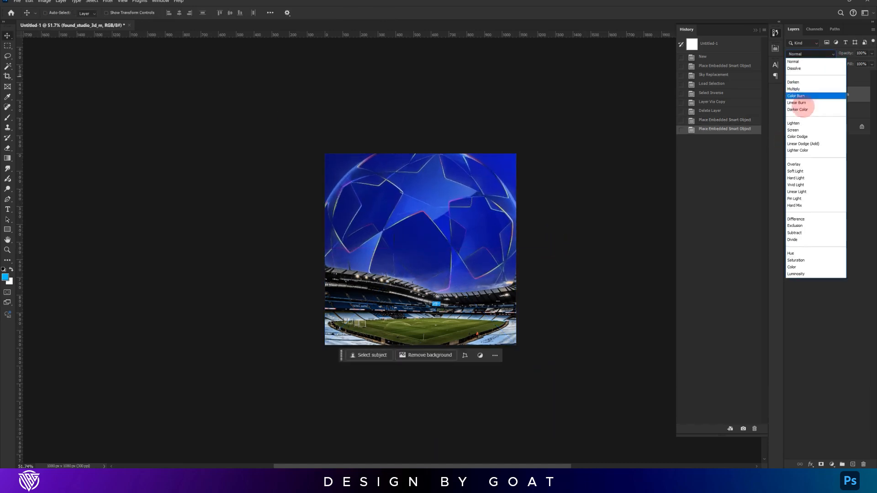
pyautogui.click(800, 130)
pyautogui.moveTo(514, 171); pyautogui.dragTo(518, 279)
pyautogui.hotkey('ctrl', 't')
pyautogui.moveTo(559, 194); pyautogui.dragTo(593, 161)
pyautogui.moveTo(519, 209); pyautogui.dragTo(523, 237)
pyautogui.press('Return')
# Change the found_studio_3d_m layer's blend mode to Color Dodge.
pyautogui.scroll(6, 420, 247)
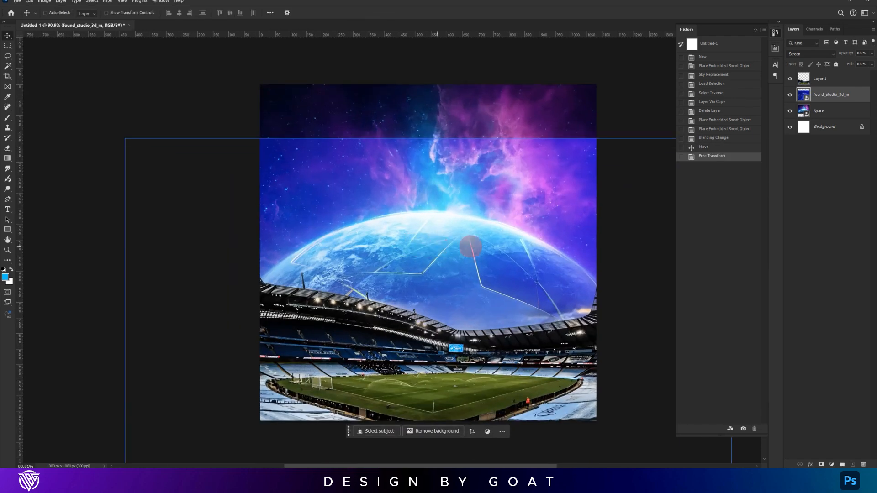
pyautogui.click(811, 54)
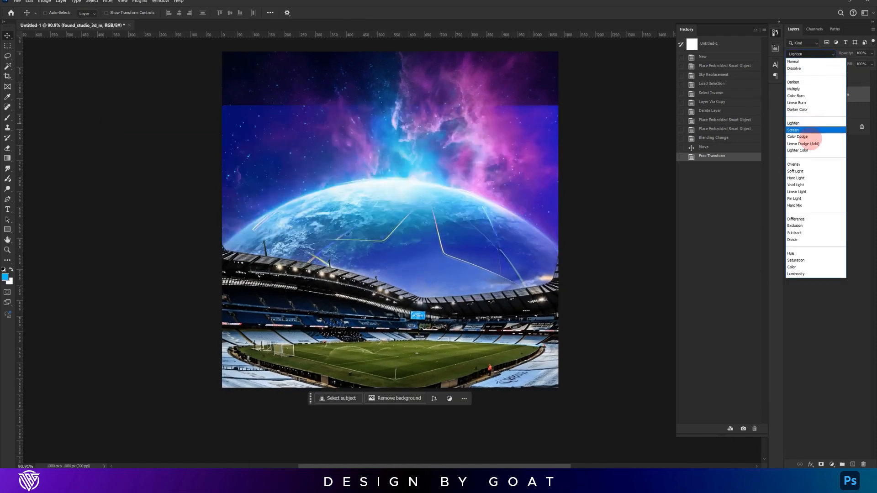
pyautogui.click(803, 137)
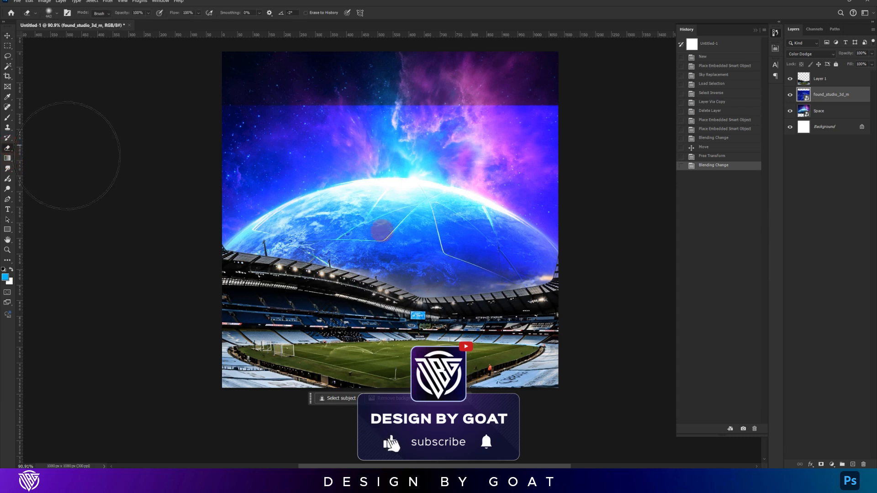
# Add a mask to the found_studio_3d_m layer and erase its overlay from the sky above the planet with a soft eraser.
pyautogui.click(821, 464)
pyautogui.moveTo(332, 164); pyautogui.dragTo(321, 158)
pyautogui.moveTo(227, 166)
pyautogui.mouseDown()
pyautogui.moveTo(210, 160)
pyautogui.moveTo(220, 149)
pyautogui.mouseUp()
pyautogui.hotkey('ctrl', 'z')
pyautogui.moveTo(264, 132); pyautogui.dragTo(271, 132)
pyautogui.moveTo(180, 141)
pyautogui.mouseDown()
pyautogui.moveTo(216, 131)
pyautogui.moveTo(180, 140)
pyautogui.moveTo(233, 111)
pyautogui.moveTo(362, 81)
pyautogui.moveTo(457, 79)
pyautogui.moveTo(546, 103)
pyautogui.moveTo(517, 103)
pyautogui.moveTo(607, 174)
pyautogui.mouseUp()
pyautogui.press('[')
pyautogui.moveTo(524, 137); pyautogui.dragTo(506, 119)
pyautogui.moveTo(597, 193); pyautogui.dragTo(560, 151)
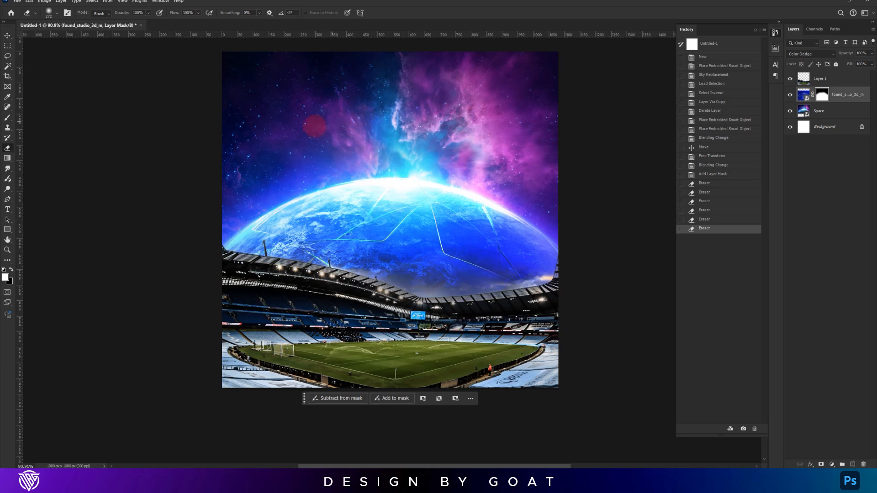
pyautogui.moveTo(323, 123); pyautogui.dragTo(301, 135)
pyautogui.moveTo(188, 182); pyautogui.dragTo(227, 159)
pyautogui.moveTo(481, 86); pyautogui.dragTo(626, 88)
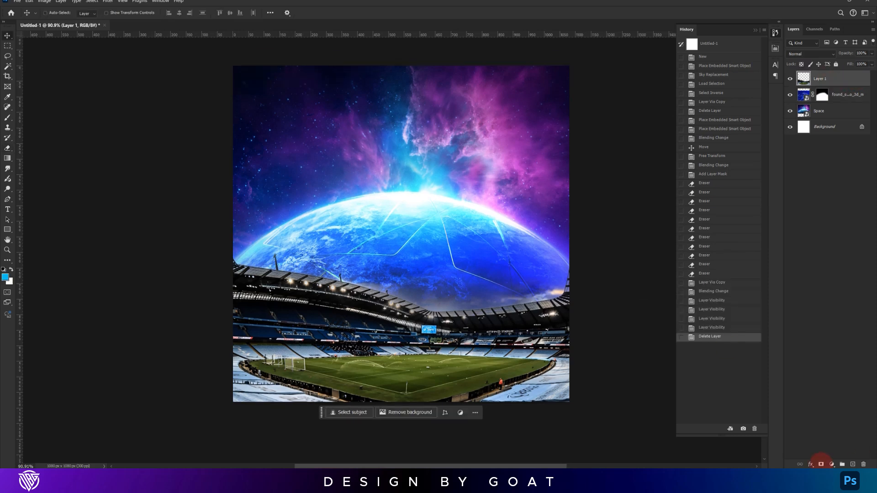
# Add a Color Balance adjustment clipped to the stadium layer, shifting its midtones towards cyan, magenta and blue.
pyautogui.click(832, 464)
pyautogui.click(832, 396)
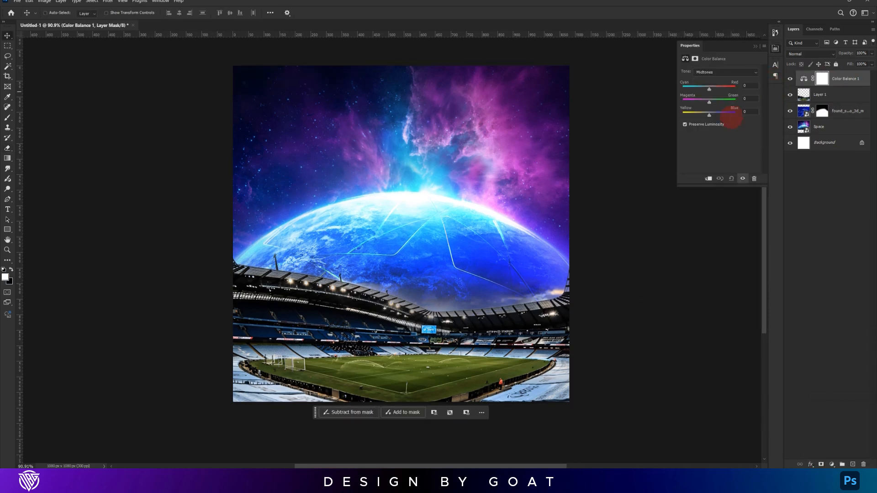
pyautogui.click(823, 111)
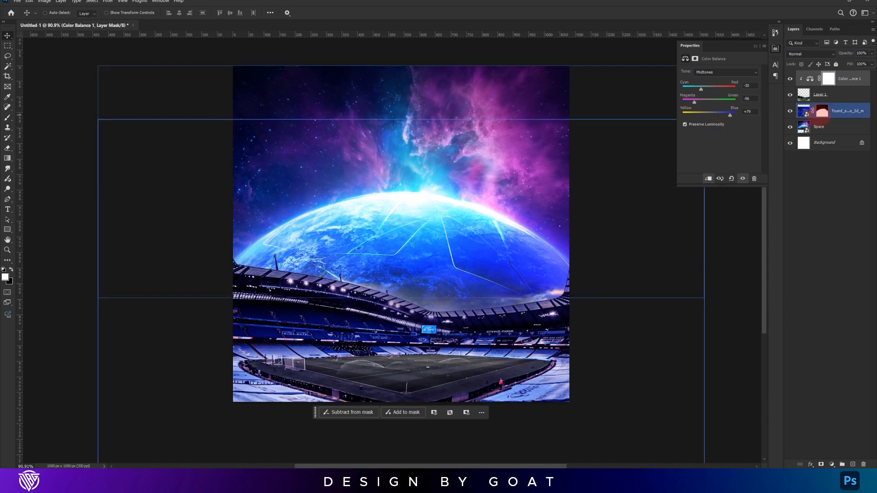
# Duplicate the Space layer above the Color Balance adjustment, clip it to the stadium and start a free transform on it.
pyautogui.click(822, 126)
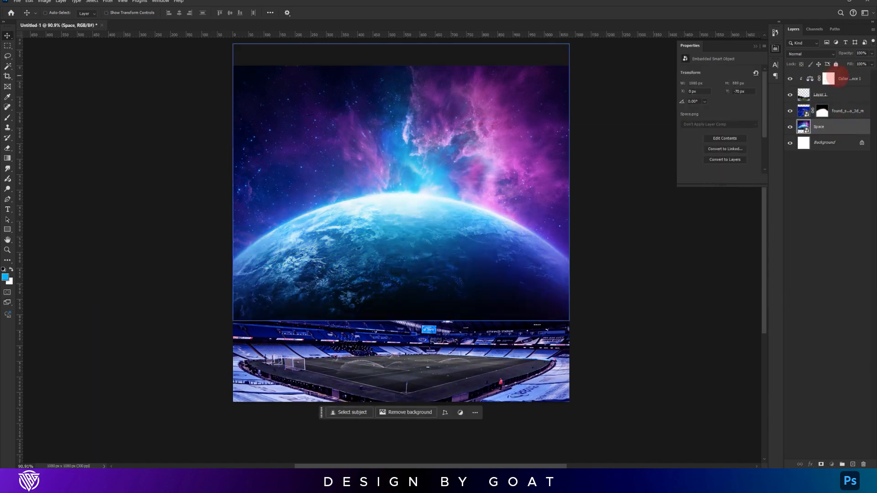
pyautogui.moveTo(834, 126); pyautogui.dragTo(837, 76)
pyautogui.keyDown('alt'); pyautogui.click(850, 86); pyautogui.keyUp('alt')
pyautogui.hotkey('ctrl', 't')
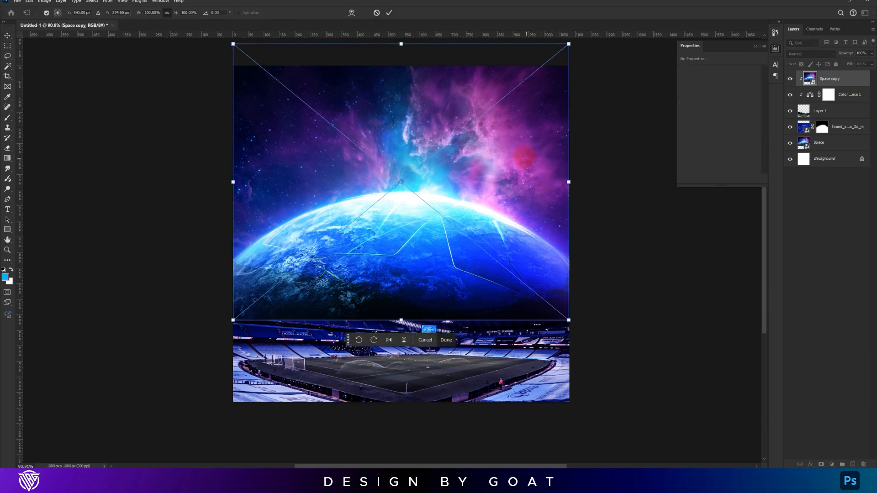
pyautogui.rightClick(525, 157)
pyautogui.click(555, 305)
pyautogui.moveTo(451, 254); pyautogui.dragTo(456, 339)
pyautogui.hotkey('ctrl', 'z')
pyautogui.hotkey('ctrl', 'z')
# Flip the Space copy vertically, move it down over the stadium and enlarge it to 1120 x 921 px.
pyautogui.rightClick(437, 263)
pyautogui.click(457, 411)
pyautogui.moveTo(439, 179); pyautogui.dragTo(439, 269)
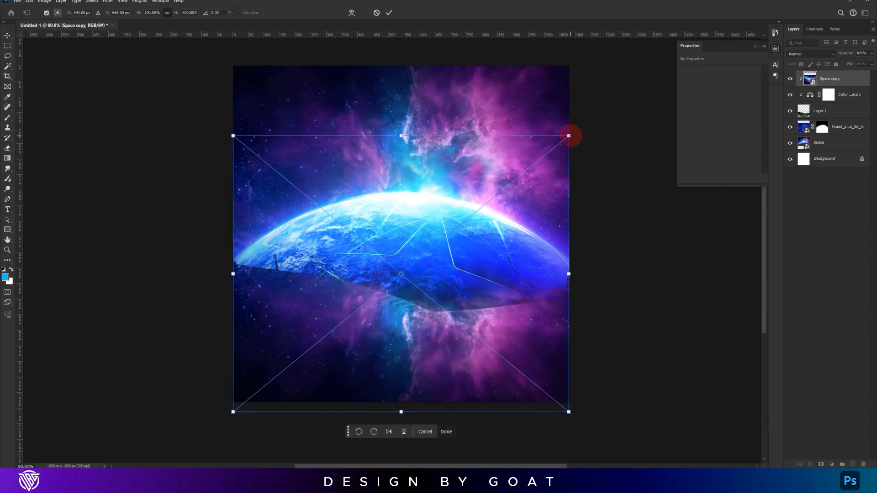
pyautogui.press('Return')
# Set the Space copy to Soft Light at 50% opacity and move it slightly up.
pyautogui.click(806, 54)
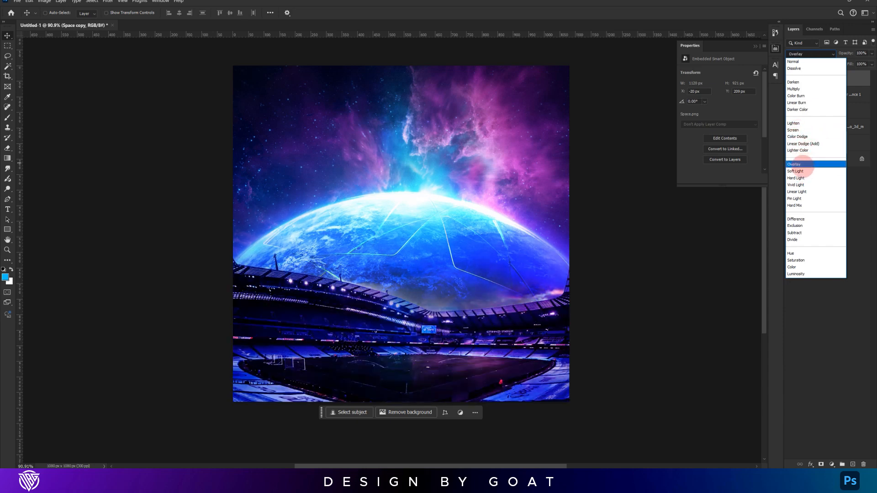
pyautogui.click(802, 171)
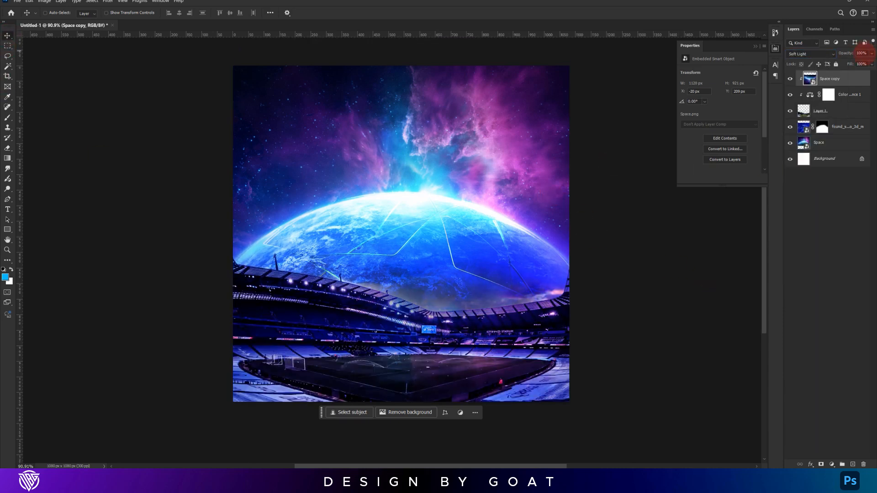
pyautogui.write('50')
pyautogui.scroll(-1, 617, 343)
pyautogui.moveTo(541, 323); pyautogui.dragTo(539, 307)
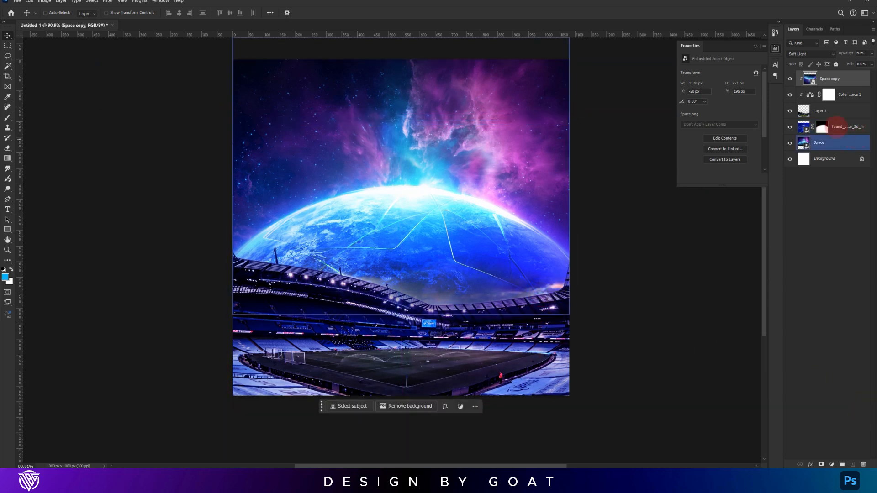
# Clear the leftover original sky above the stadium roof on Layer 1 and deselect.
pyautogui.click(804, 110)
pyautogui.keyDown('ctrl'); pyautogui.click(804, 110); pyautogui.keyUp('ctrl')
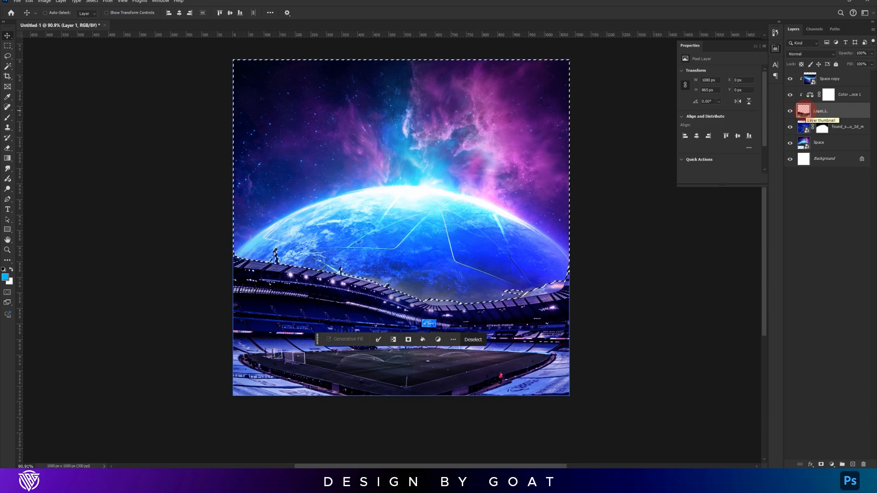
pyautogui.hotkey('ctrl', 'd')
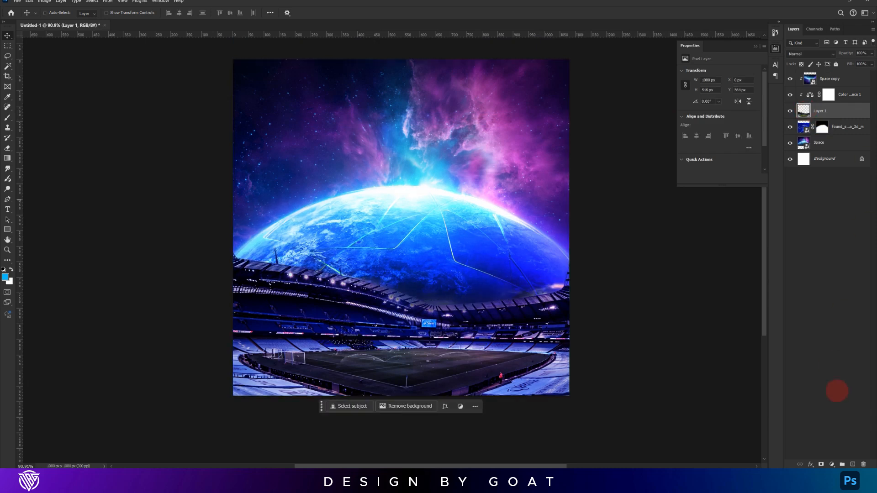
# Add a new clipped layer above the Color Balance adjustment and set its blend mode to Overlay.
pyautogui.click(853, 465)
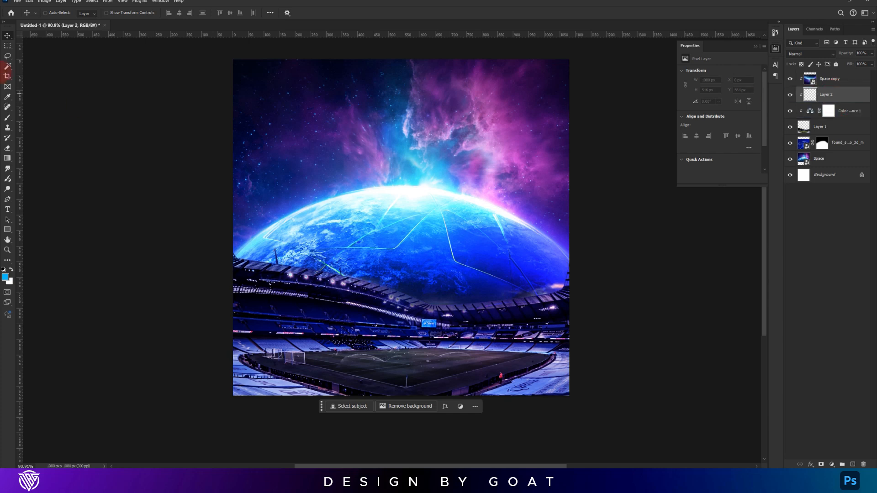
pyautogui.click(804, 54)
pyautogui.click(797, 168)
# Paint blue sampled from the planet along the stadium's upper edge with a large soft brush on the Overlay layer.
pyautogui.keyDown('alt'); pyautogui.click(542, 277); pyautogui.keyUp('alt')
pyautogui.moveTo(542, 277); pyautogui.dragTo(574, 275)
pyautogui.click(546, 251)
pyautogui.moveTo(422, 249)
pyautogui.mouseDown()
pyautogui.moveTo(320, 225)
pyautogui.moveTo(249, 221)
pyautogui.mouseUp()
pyautogui.keyDown('alt'); pyautogui.click(262, 260); pyautogui.keyUp('alt')
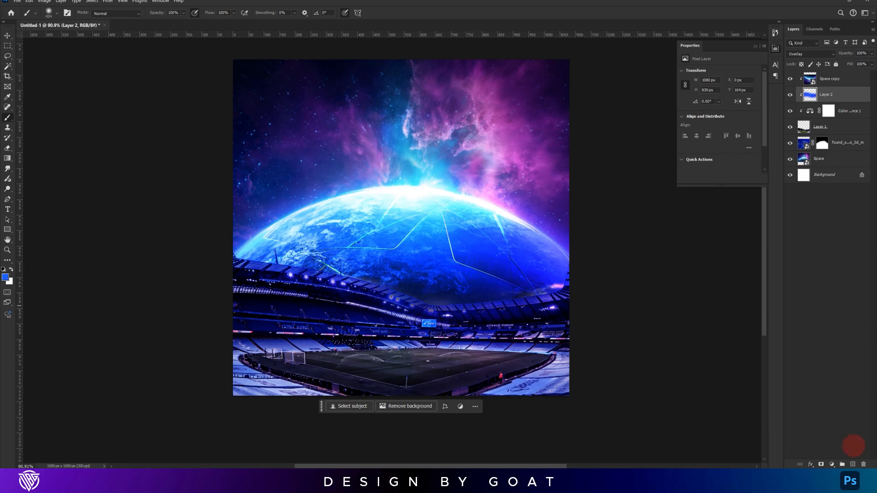
# Add another clipped layer above the Overlay layer and brush dark blue sampled from the planet along the stadium roofline.
pyautogui.click(852, 464)
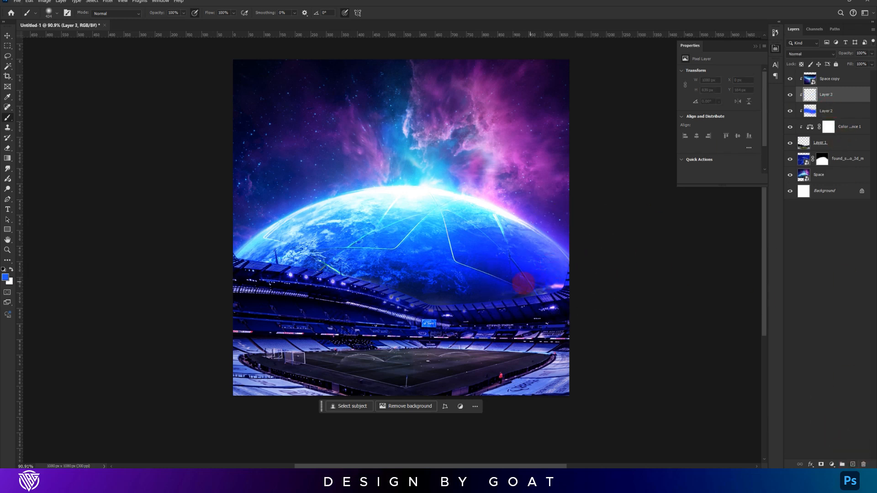
pyautogui.moveTo(542, 276)
pyautogui.mouseDown()
pyautogui.moveTo(533, 275)
pyautogui.moveTo(555, 252)
pyautogui.mouseUp()
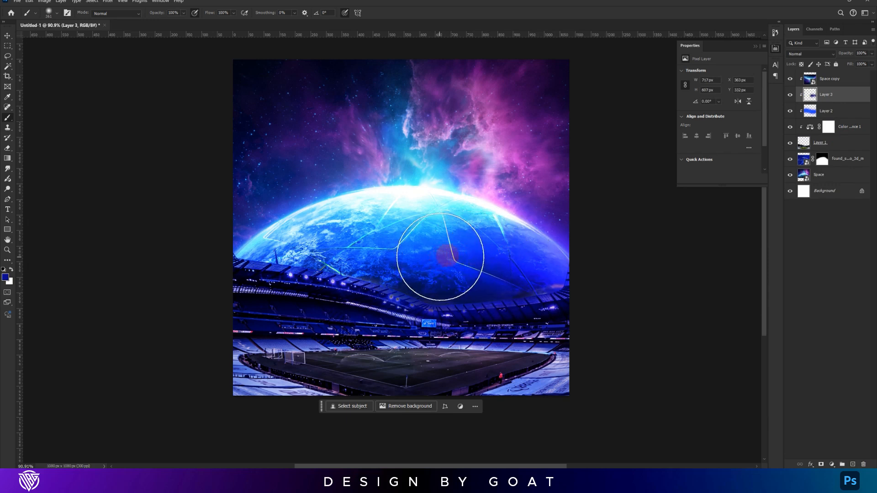
pyautogui.moveTo(351, 234); pyautogui.dragTo(295, 223)
pyautogui.moveTo(233, 212); pyautogui.dragTo(451, 204)
# Add a new layer above the Space copy and paint soft black across the bottom of the pitch and stands.
pyautogui.click(829, 78)
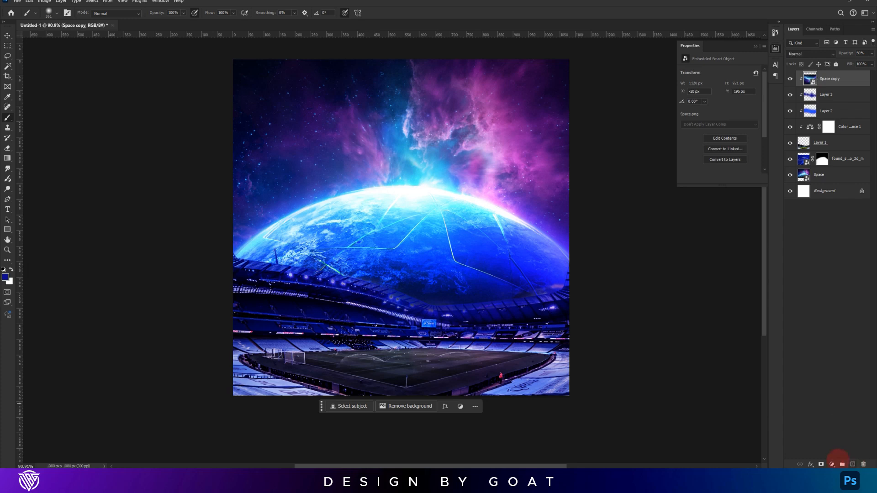
pyautogui.click(853, 464)
pyautogui.scroll(-3, 40, 167)
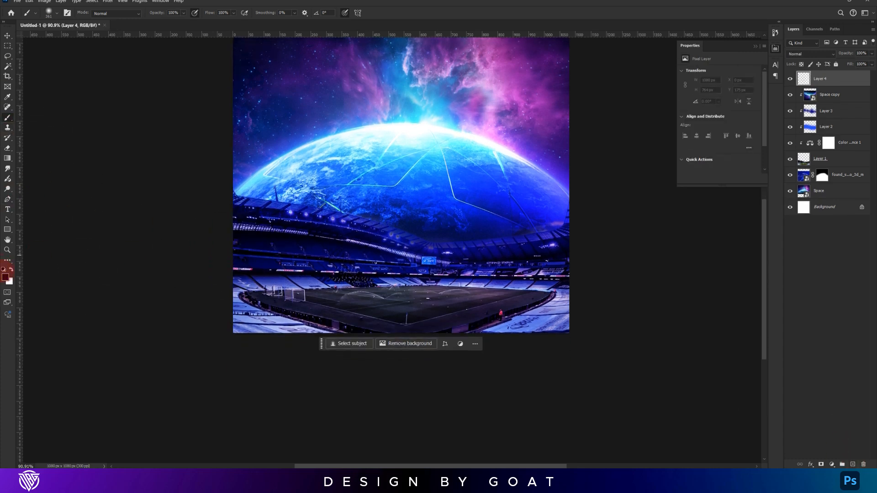
pyautogui.moveTo(288, 311); pyautogui.dragTo(301, 311)
pyautogui.moveTo(139, 362); pyautogui.dragTo(668, 362)
pyautogui.scroll(2, 513, 314)
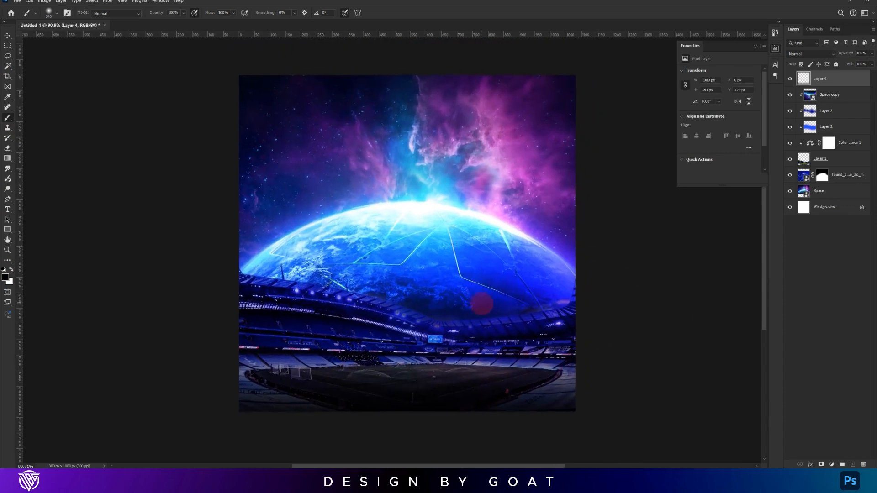
# Add the two-line centered title CHAMPIONS LEAGUE above the planet and set its font to Monument Extended Regular.
pyautogui.press('t')
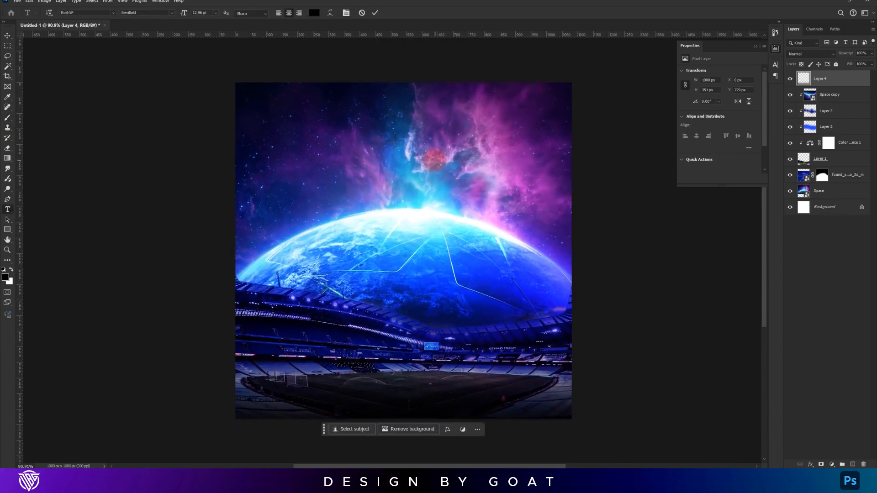
pyautogui.click(434, 160)
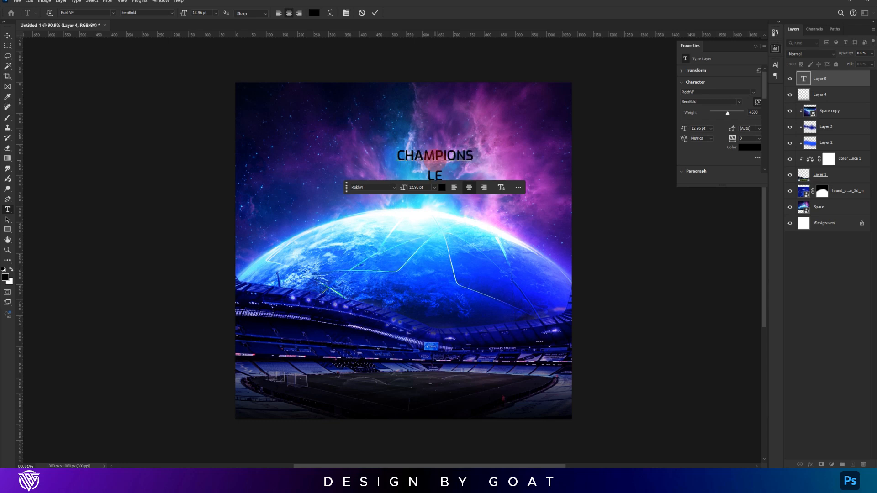
pyautogui.hotkey('ctrl', 'a')
pyautogui.click(94, 13)
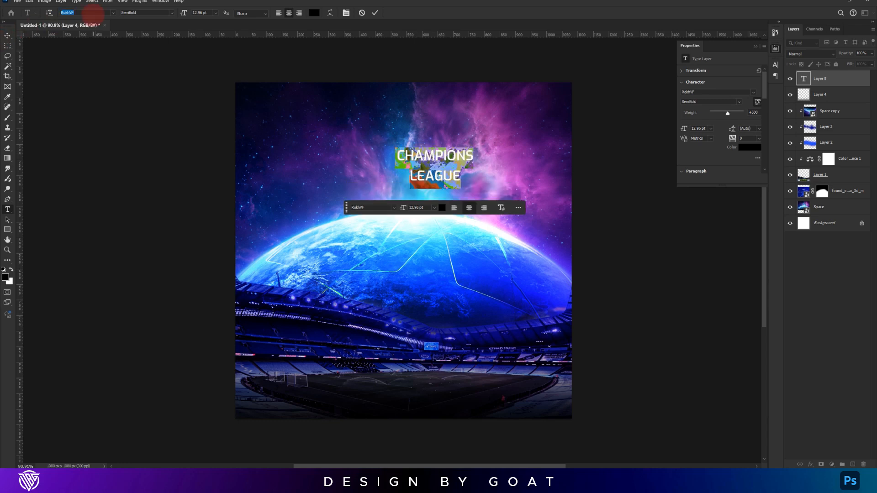
pyautogui.write('u')
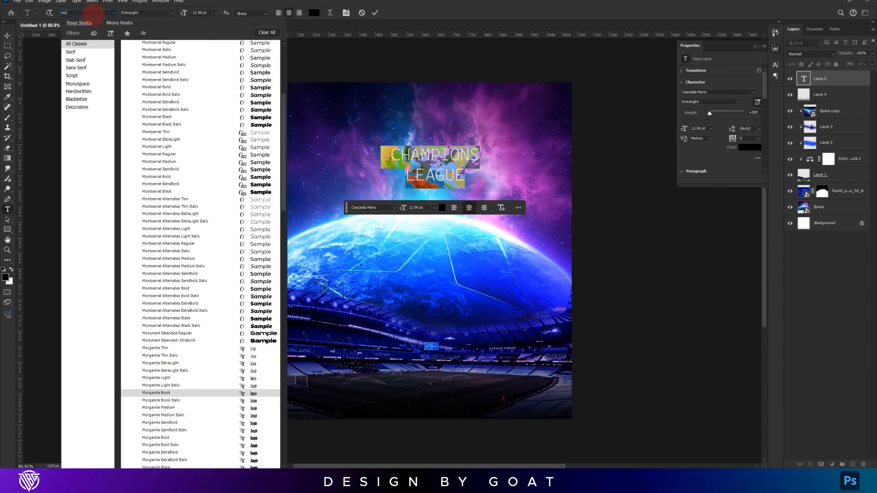
pyautogui.write('monu')
pyautogui.click(152, 46)
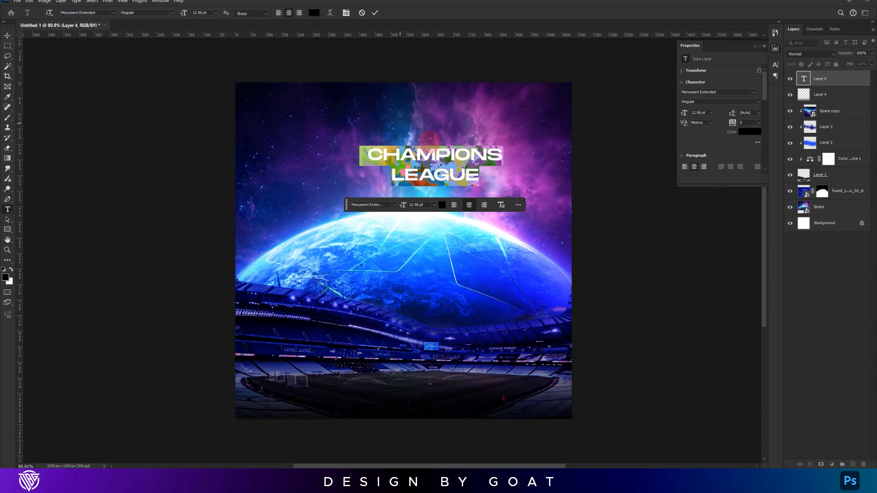
# Split the title into separate CHAMPIONS and LEAGUE text layers, duplicating CHAMPIONS just beneath itself and retyping the copy as LEAGUE.
pyautogui.doubleClick(445, 173)
pyautogui.press('BackSpace')
pyautogui.press('BackSpace')
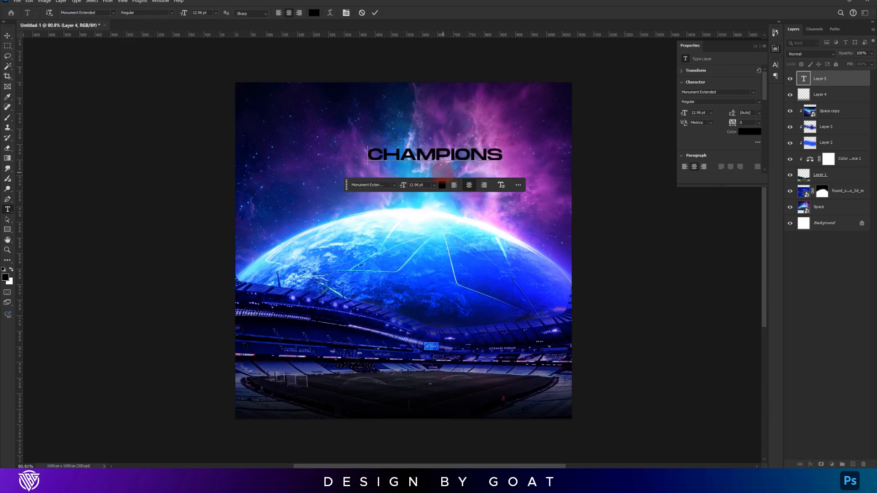
pyautogui.hotkey('ctrl', 'Return')
pyautogui.press('v')
pyautogui.moveTo(465, 154); pyautogui.dragTo(464, 168)
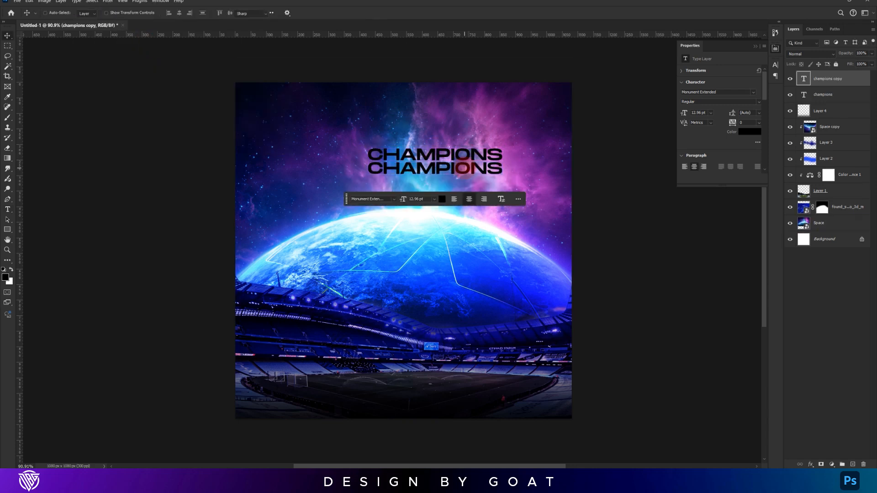
pyautogui.doubleClick(464, 168)
pyautogui.write('LEAGUE')
# Scale LEAGUE up to about 153% so it spans the width of CHAMPIONS, and shift it down clear of that line.
pyautogui.scroll(3, 464, 168)
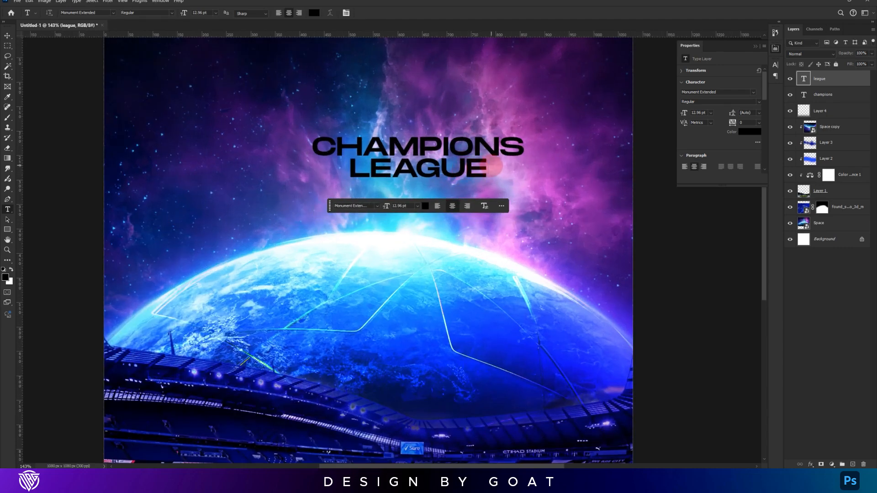
pyautogui.hotkey('ctrl', 't')
pyautogui.moveTo(488, 170); pyautogui.dragTo(524, 169)
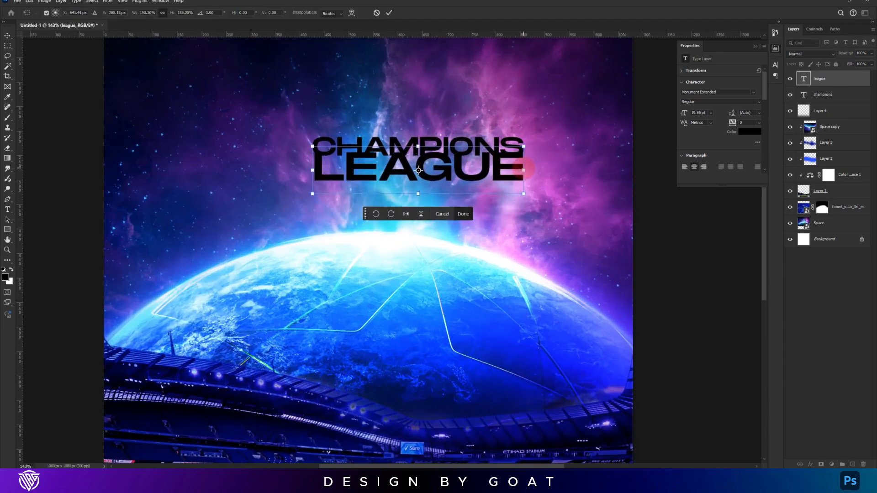
pyautogui.moveTo(312, 146); pyautogui.dragTo(311, 146)
pyautogui.press('Return')
pyautogui.moveTo(403, 145); pyautogui.dragTo(402, 155)
# Add a vertical guide at the canvas center, enlarge both title lines to about 168% and center them near the poster's top.
pyautogui.scroll(-5, 399, 151)
pyautogui.click(8, 76)
pyautogui.moveTo(294, 161); pyautogui.dragTo(389, 150)
pyautogui.scroll(3, 378, 174)
pyautogui.keyDown('shift'); pyautogui.click(823, 95); pyautogui.keyUp('shift')
pyautogui.hotkey('ctrl', 't')
pyautogui.moveTo(457, 133); pyautogui.dragTo(480, 111)
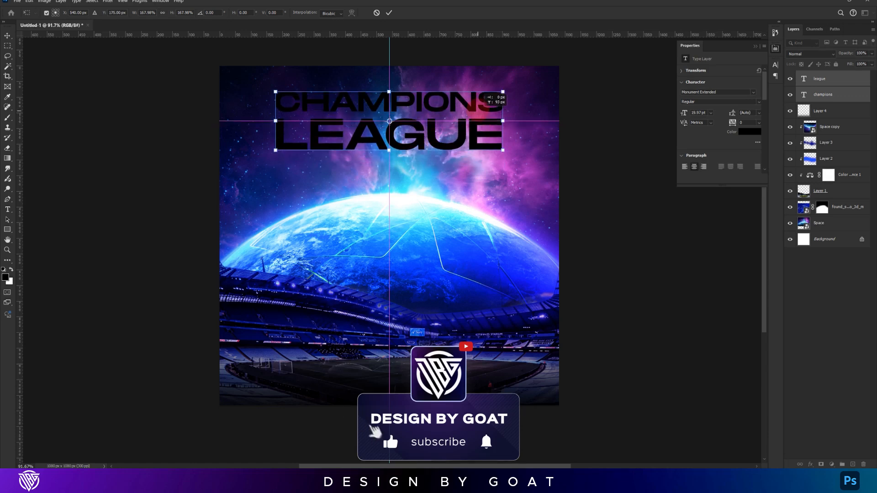
pyautogui.press('Return')
# Fill both title layers with white and set their blend mode to Overlay.
pyautogui.click(820, 79)
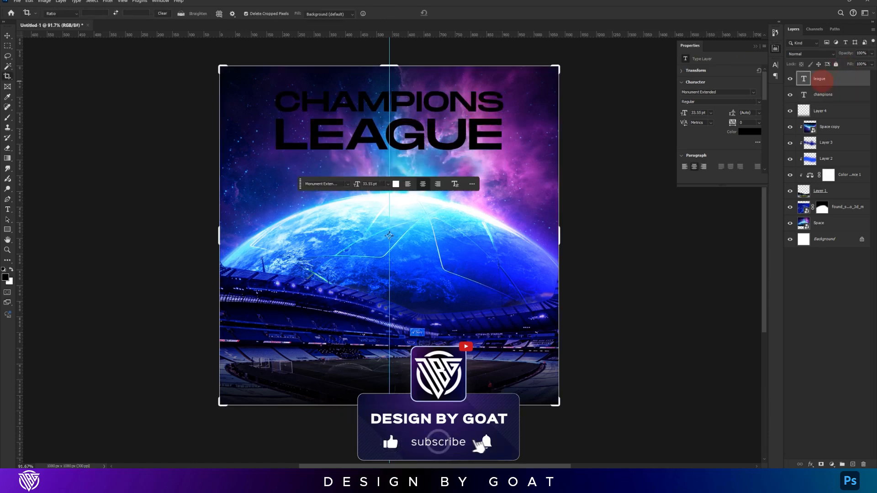
pyautogui.hotkey('ctrl', 'BackSpace')
pyautogui.click(823, 94)
pyautogui.hotkey('ctrl', 'BackSpace')
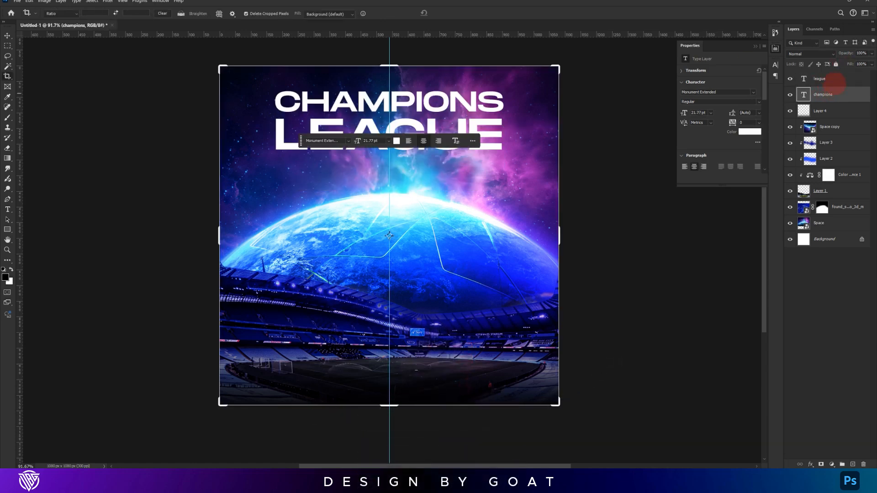
pyautogui.keyDown('shift'); pyautogui.click(835, 82); pyautogui.keyUp('shift')
pyautogui.click(818, 55)
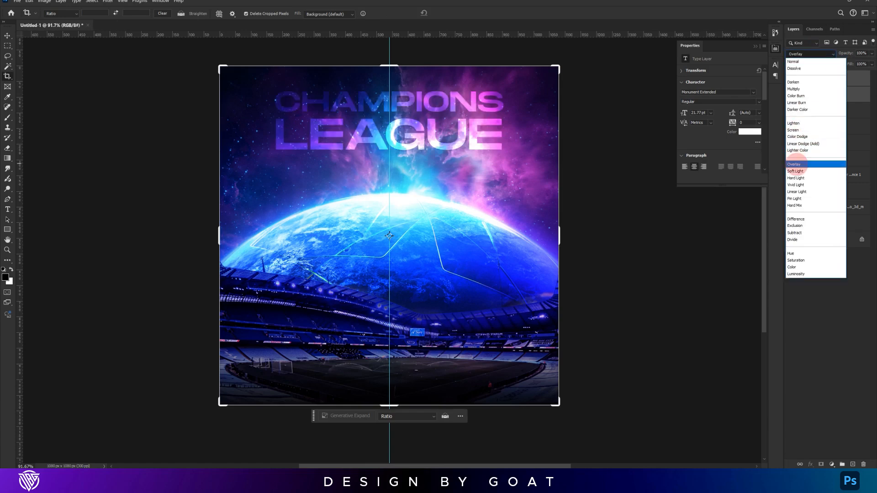
pyautogui.click(795, 163)
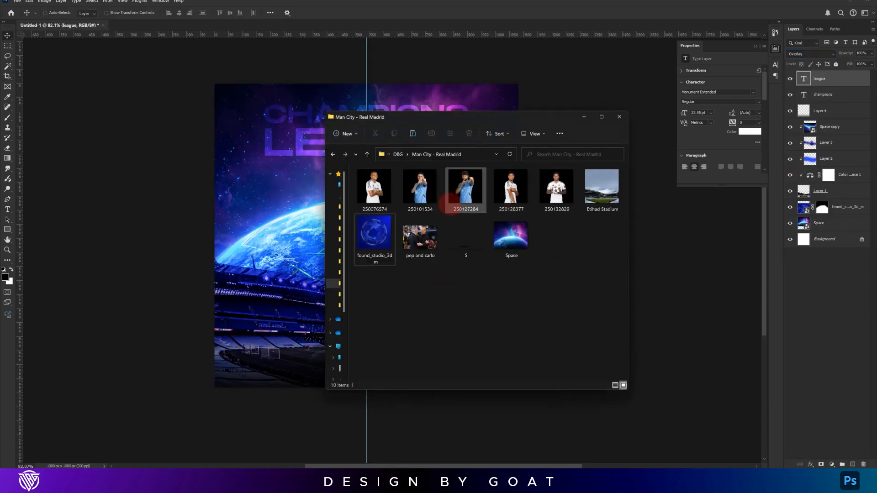
# Place the Real Madrid player cutouts 250132829, 250076574 and 250128377 from the Man City - Real Madrid folder into the poster.
pyautogui.click(391, 187)
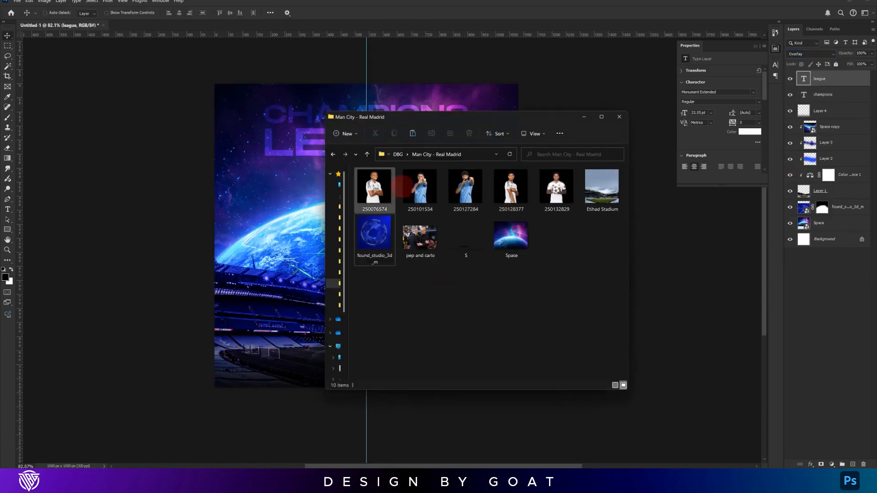
pyautogui.moveTo(556, 186); pyautogui.dragTo(266, 245)
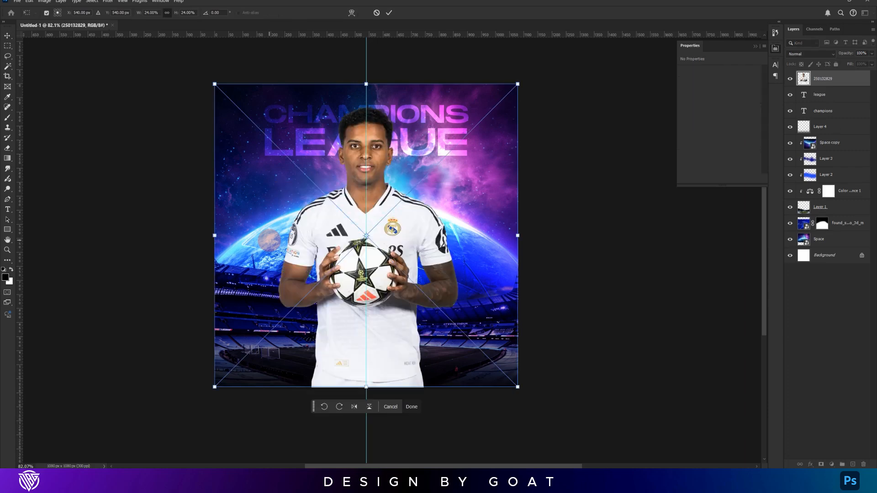
pyautogui.press('Return')
pyautogui.hotkey('alt', 'Tab')
pyautogui.click(512, 187)
pyautogui.keyDown('ctrl'); pyautogui.click(379, 179); pyautogui.keyUp('ctrl')
pyautogui.moveTo(375, 181); pyautogui.dragTo(252, 196)
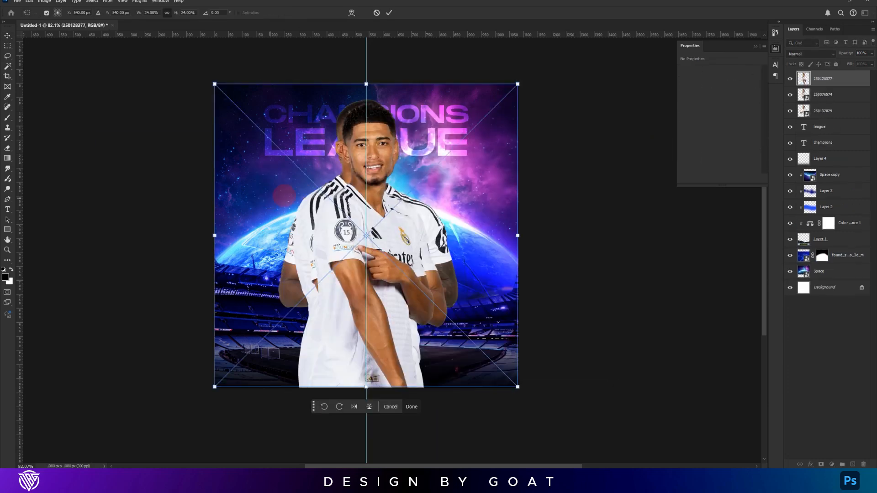
# Flip the placed player image 250128377 horizontally.
pyautogui.rightClick(415, 222)
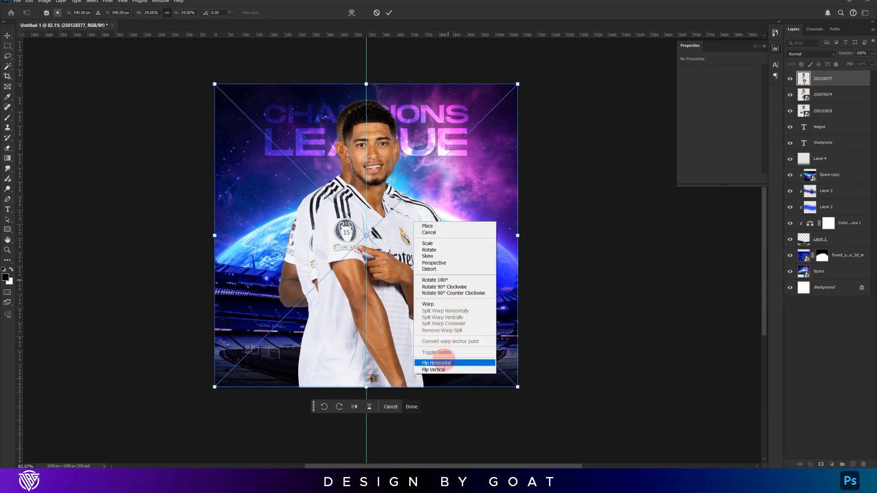
pyautogui.click(436, 363)
pyautogui.press('Return')
# Reorder the three player layers behind the stadium layer with 250132829 in front, and scale them down together below the title.
pyautogui.click(834, 95)
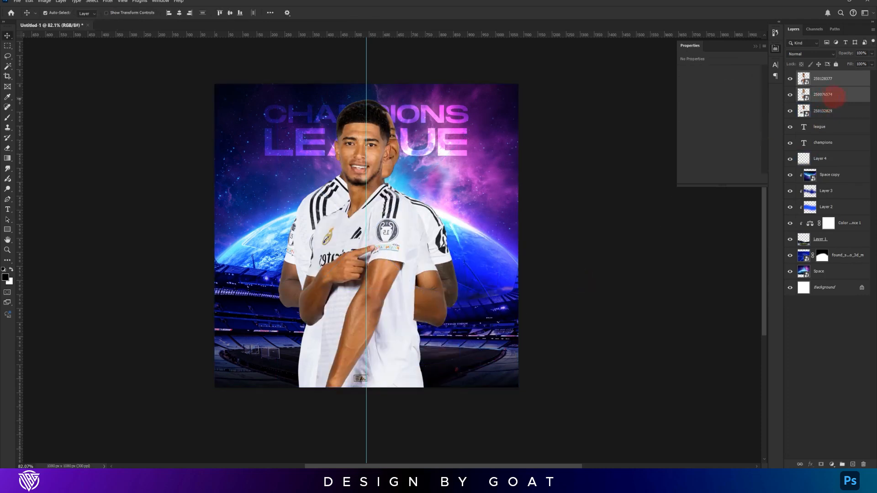
pyautogui.hotkey('ctrl', '[')
pyautogui.moveTo(829, 79); pyautogui.dragTo(822, 244)
pyautogui.hotkey('ctrl', 't')
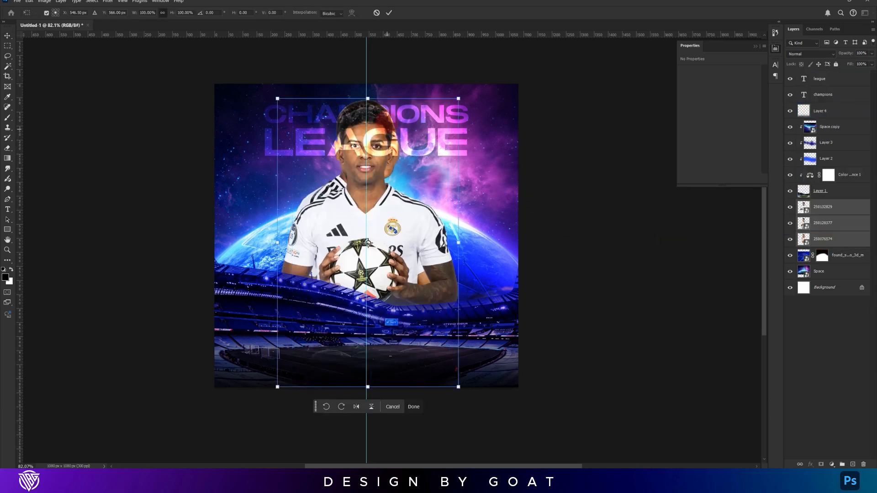
pyautogui.moveTo(369, 99); pyautogui.dragTo(378, 155)
pyautogui.press('Return')
# Spread the trio out by moving player 250128377 to the left of 250132829 and player 250076574 to its right.
pyautogui.click(790, 207)
pyautogui.click(790, 207)
pyautogui.click(822, 208)
pyautogui.click(823, 223)
pyautogui.moveTo(445, 210); pyautogui.dragTo(390, 210)
pyautogui.click(804, 239)
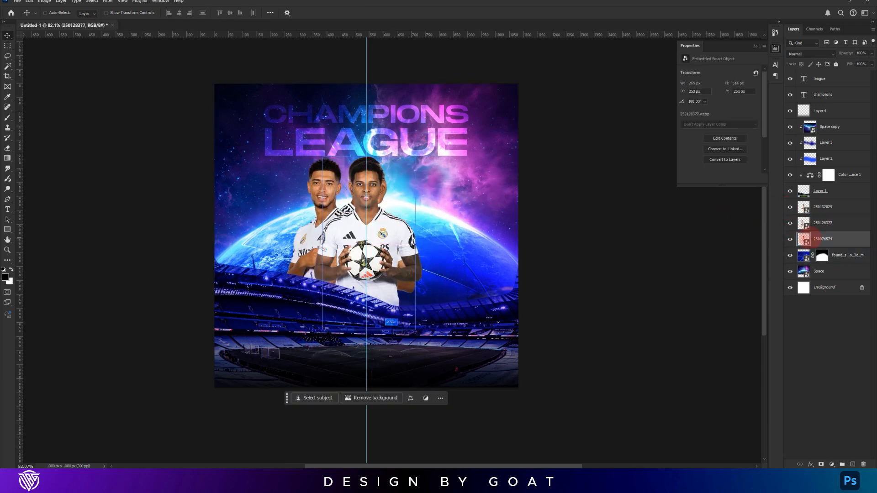
pyautogui.moveTo(496, 240); pyautogui.dragTo(554, 241)
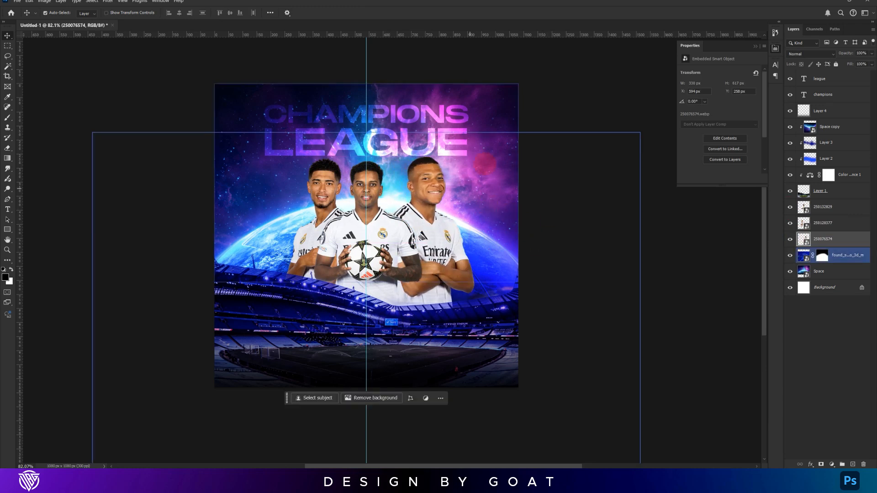
# Scale player 250076574 down slightly and keep him standing beside the central player's shoulder.
pyautogui.hotkey('ctrl', 't')
pyautogui.moveTo(425, 147); pyautogui.dragTo(425, 164)
pyautogui.moveTo(501, 163)
pyautogui.mouseDown()
pyautogui.moveTo(493, 171)
pyautogui.moveTo(500, 162)
pyautogui.mouseUp()
pyautogui.press('Return')
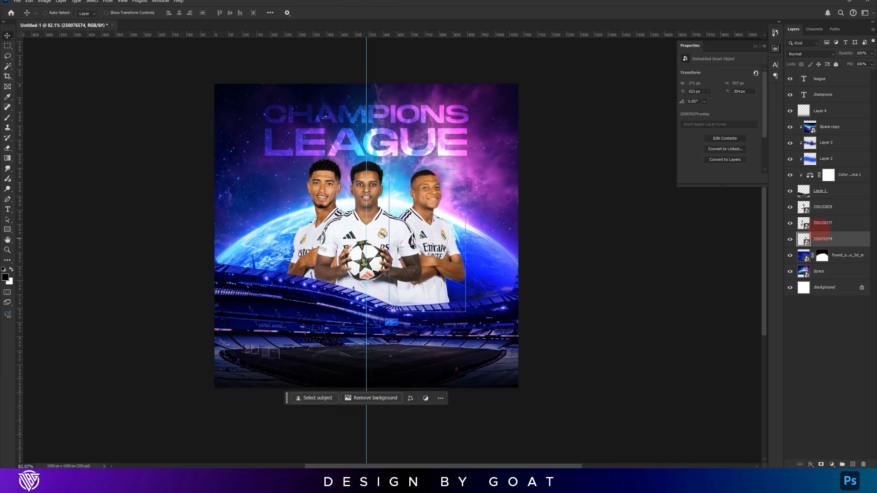
# Scale player 250128377 down to about 16% and reposition him partly behind the central player's left side.
pyautogui.click(823, 224)
pyautogui.hotkey('ctrl', 't')
pyautogui.moveTo(320, 237); pyautogui.dragTo(421, 240)
pyautogui.moveTo(519, 149)
pyautogui.mouseDown()
pyautogui.moveTo(502, 165)
pyautogui.moveTo(510, 158)
pyautogui.mouseUp()
pyautogui.moveTo(510, 332); pyautogui.dragTo(520, 342)
pyautogui.moveTo(489, 296); pyautogui.dragTo(376, 302)
pyautogui.moveTo(335, 252); pyautogui.dragTo(335, 250)
pyautogui.moveTo(410, 340); pyautogui.dragTo(402, 331)
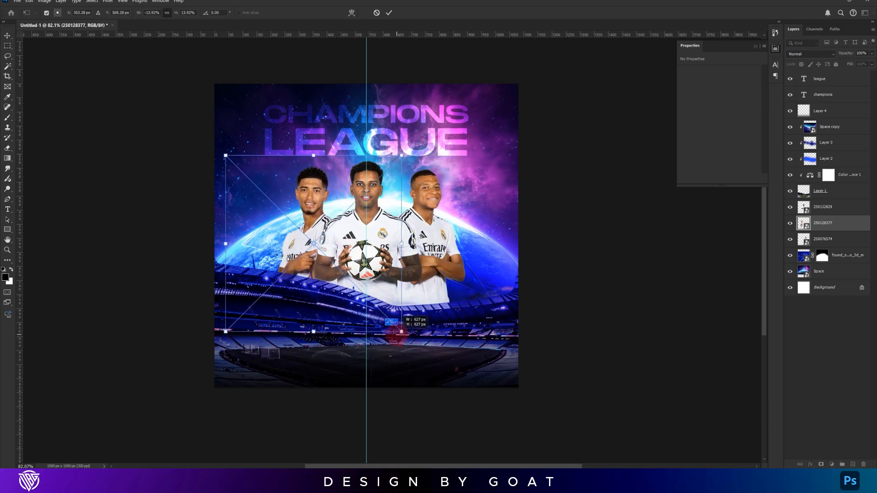
pyautogui.press('Return')
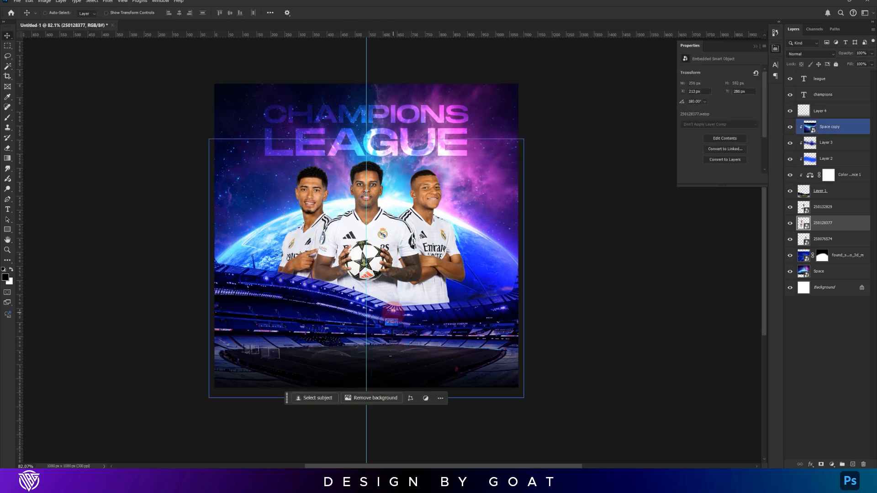
# Fine-tune the size of player 250128377 and nudge him further left to balance the trio.
pyautogui.hotkey('ctrl', 't')
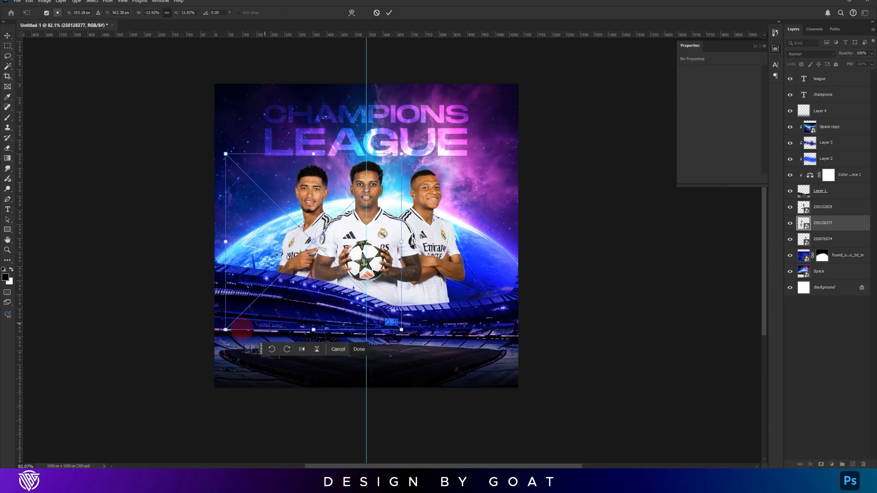
pyautogui.moveTo(223, 331); pyautogui.dragTo(226, 328)
pyautogui.moveTo(314, 227); pyautogui.dragTo(307, 226)
pyautogui.press('Return')
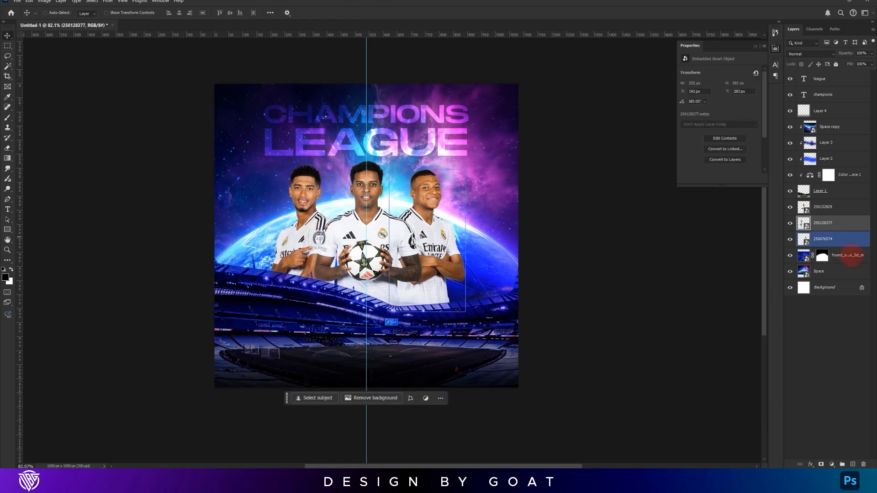
# Place the Man City player cutouts 250127284 and 250101534 just above the found_studio layer.
pyautogui.click(850, 255)
pyautogui.hotkey('alt', 'Tab')
pyautogui.click(465, 187)
pyautogui.keyDown('ctrl'); pyautogui.click(423, 179); pyautogui.keyUp('ctrl')
pyautogui.moveTo(420, 183); pyautogui.dragTo(293, 182)
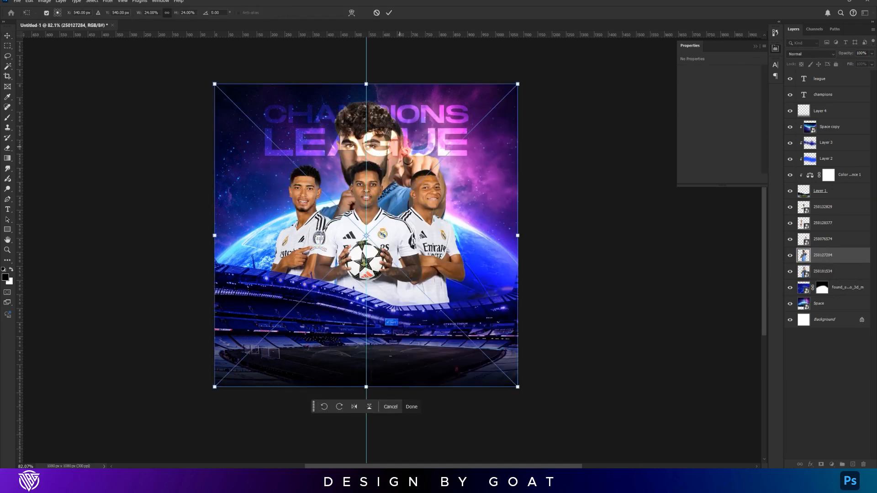
pyautogui.press('Return')
# Shrink the two Man City players, raise them behind the Real Madrid trio, and move 250127284 to the left of 250101534.
pyautogui.moveTo(367, 101); pyautogui.dragTo(367, 187)
pyautogui.moveTo(377, 201); pyautogui.dragTo(439, 120)
pyautogui.click(574, 142)
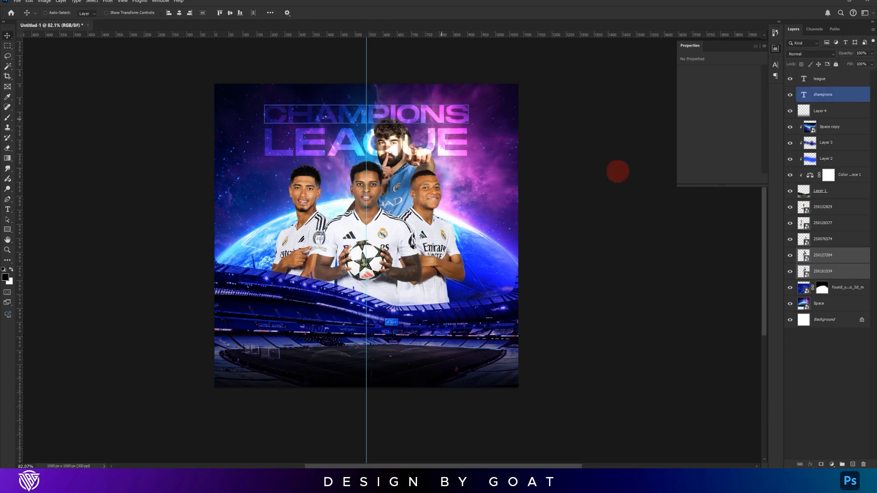
pyautogui.click(861, 258)
pyautogui.moveTo(452, 156); pyautogui.dragTo(379, 156)
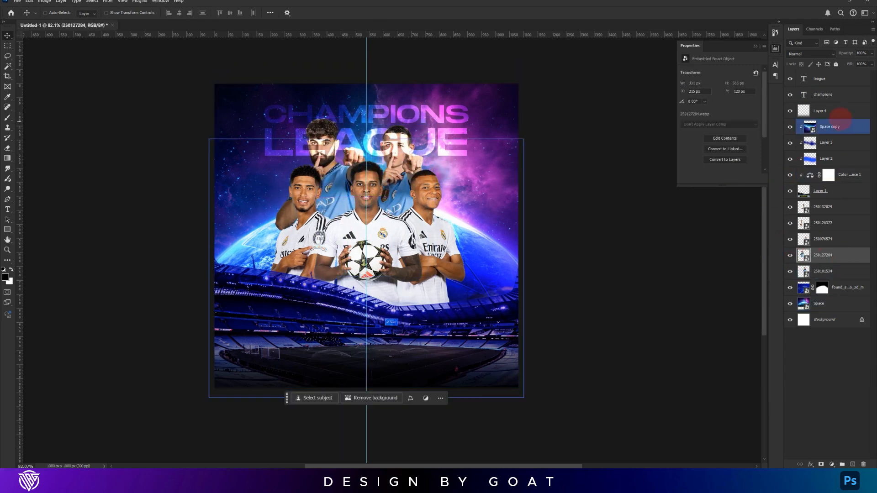
# Move the league and champions text layers beneath all the player layers.
pyautogui.click(830, 94)
pyautogui.moveTo(829, 94); pyautogui.dragTo(828, 279)
# Scale the two Man City players down together and raise them so their heads overlap the LEAGUE line.
pyautogui.click(829, 239)
pyautogui.keyDown('shift'); pyautogui.click(827, 223); pyautogui.keyUp('shift')
pyautogui.hotkey('ctrl', 't')
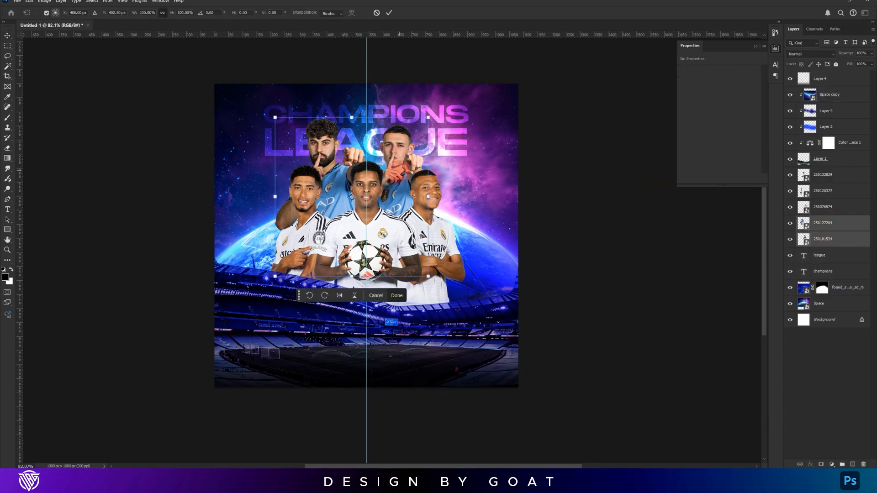
pyautogui.moveTo(434, 118); pyautogui.dragTo(428, 124)
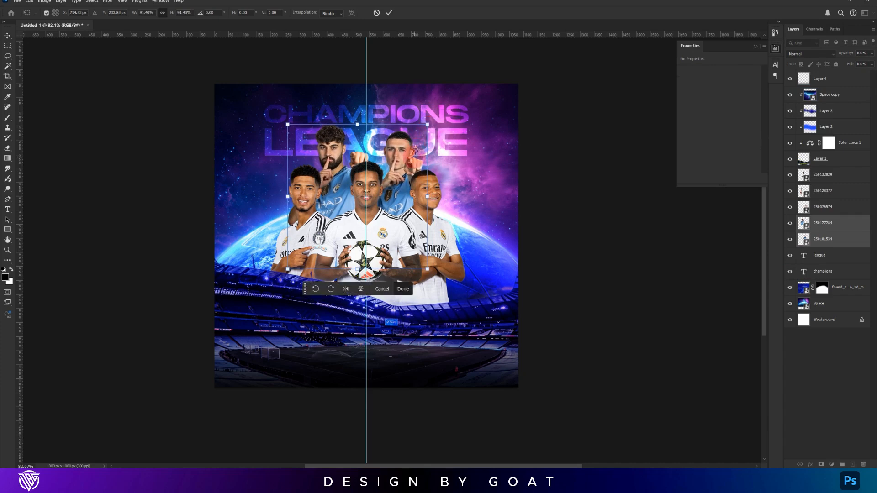
pyautogui.moveTo(408, 167); pyautogui.dragTo(408, 156)
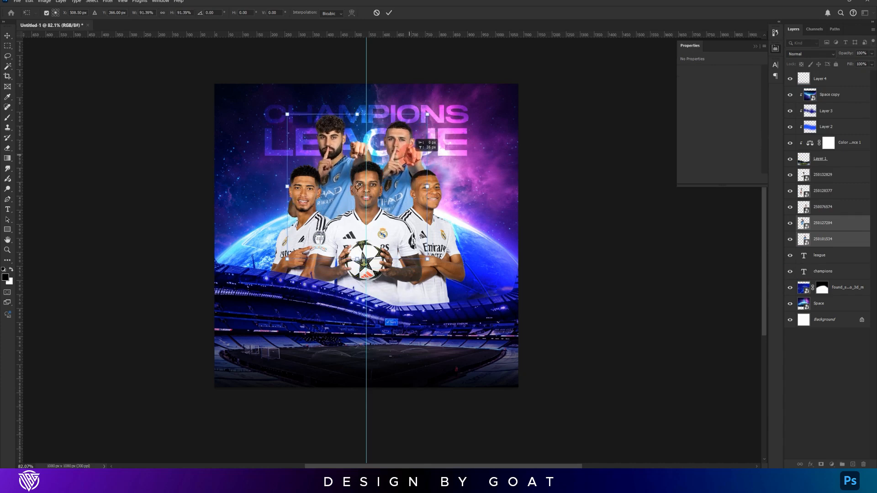
pyautogui.moveTo(430, 115)
pyautogui.mouseDown()
pyautogui.moveTo(424, 124)
pyautogui.moveTo(422, 115)
pyautogui.mouseUp()
pyautogui.press('Return')
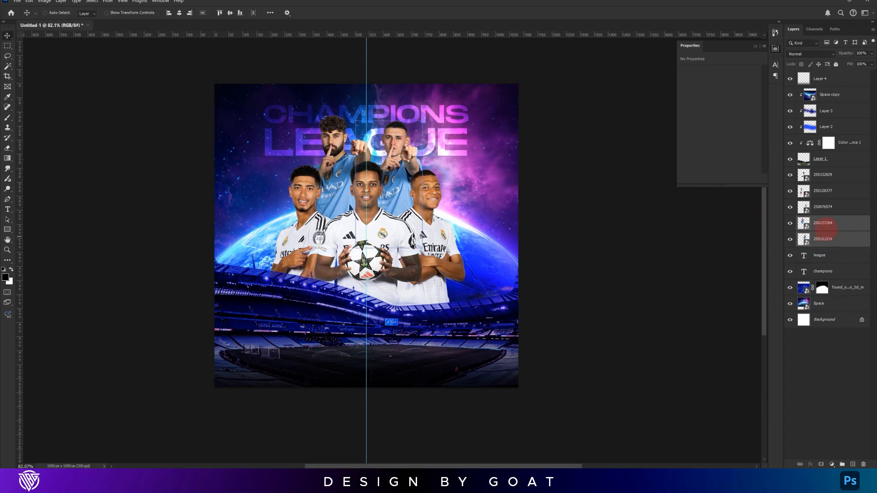
# Flip player 250127284 horizontally, move him closer to the other Man City player and adjust his size to match.
pyautogui.click(805, 228)
pyautogui.hotkey('ctrl', 't')
pyautogui.moveTo(336, 137)
pyautogui.mouseDown()
pyautogui.moveTo(386, 144)
pyautogui.moveTo(337, 144)
pyautogui.mouseUp()
pyautogui.moveTo(403, 254); pyautogui.dragTo(353, 235)
pyautogui.rightClick(344, 175)
pyautogui.click(375, 315)
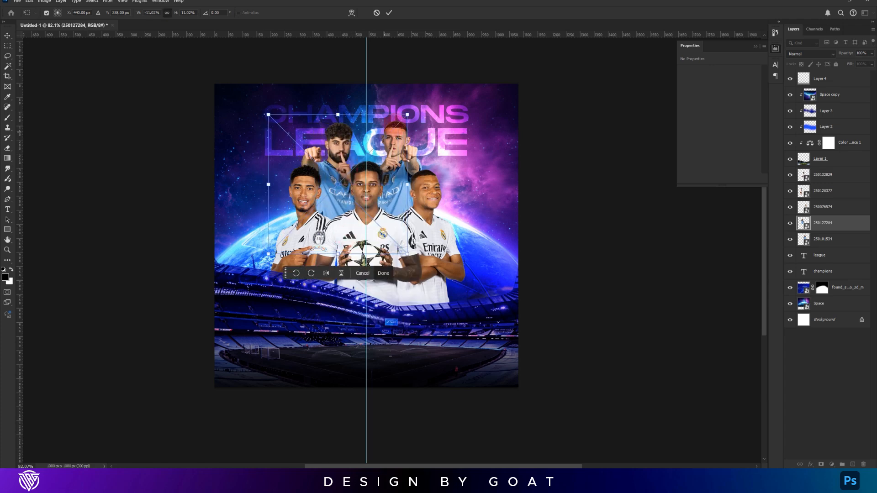
pyautogui.moveTo(407, 114); pyautogui.dragTo(411, 112)
pyautogui.press('Return')
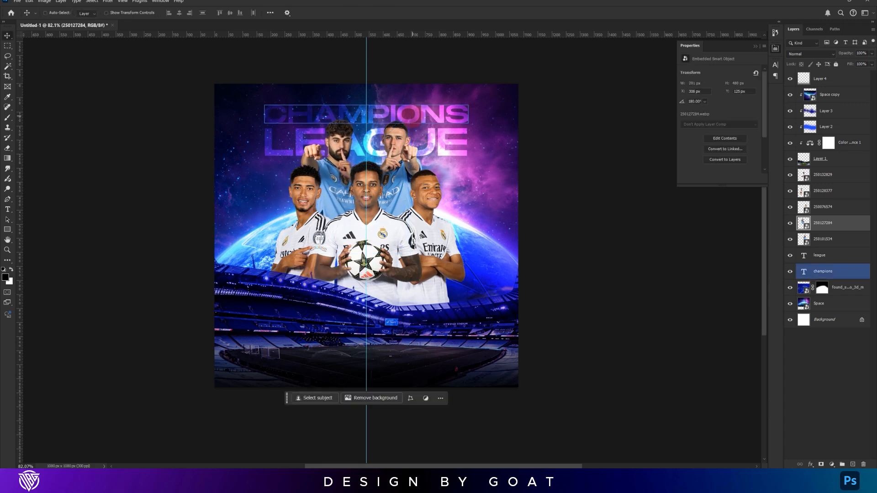
# Move layer 250101534 above 250127284 in the layer order, leaving both Man City players in place.
pyautogui.moveTo(829, 241); pyautogui.dragTo(829, 224)
pyautogui.hotkey('ctrl', 't')
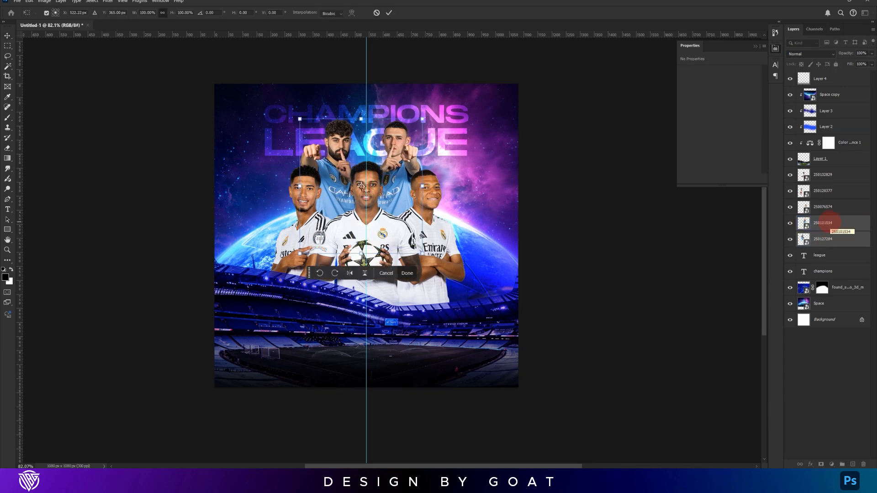
pyautogui.press('Return')
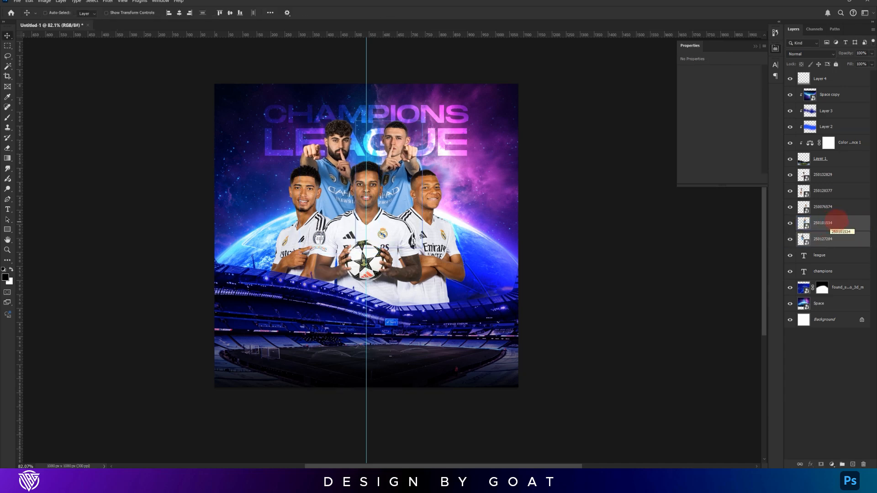
pyautogui.click(820, 159)
pyautogui.keyDown('shift'); pyautogui.click(829, 95); pyautogui.keyUp('shift')
pyautogui.moveTo(525, 282); pyautogui.dragTo(508, 306)
pyautogui.hotkey('ctrl', 'z')
pyautogui.hotkey('ctrl', 'z')
pyautogui.keyDown('ctrl'); pyautogui.click(842, 292); pyautogui.keyUp('ctrl')
pyautogui.keyDown('ctrl'); pyautogui.click(844, 305); pyautogui.keyUp('ctrl')
pyautogui.click(842, 179)
pyautogui.keyDown('shift'); pyautogui.click(836, 238); pyautogui.keyUp('shift')
# Open the pep and carlo.jpg photo as a separate document.
pyautogui.moveTo(417, 228); pyautogui.dragTo(577, 3)
pyautogui.click(40, 476)
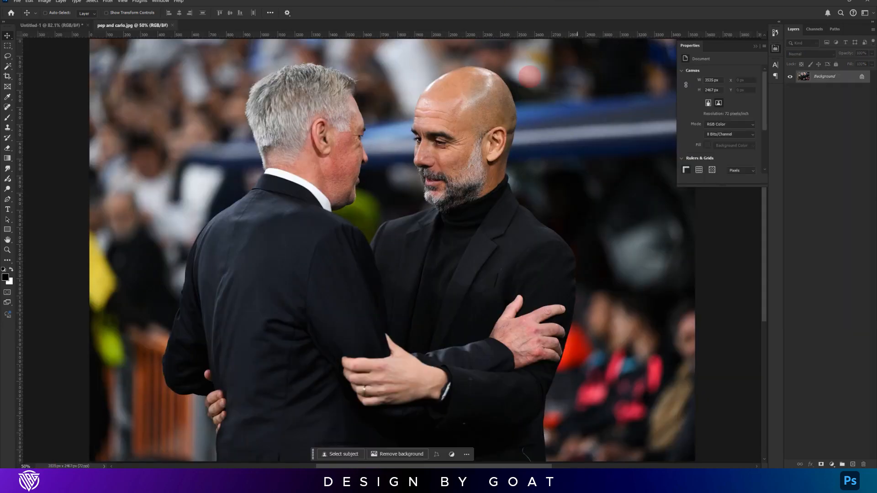
pyautogui.scroll(-2, 475, 128)
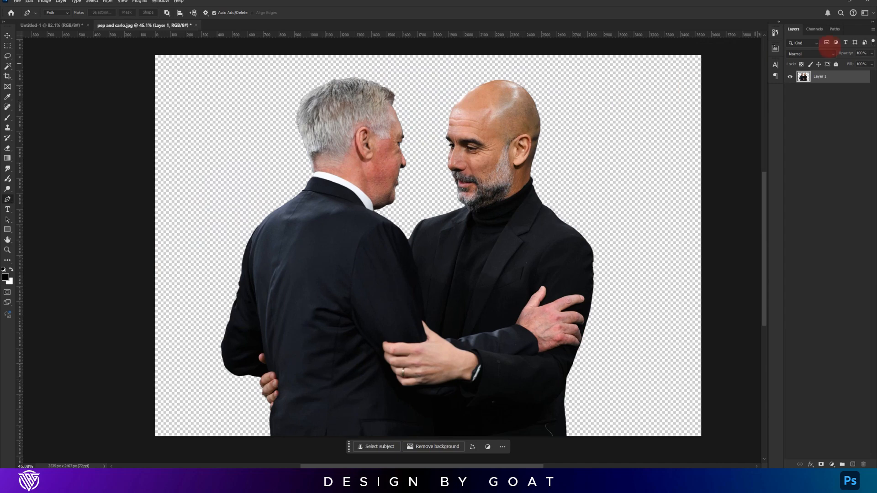
# Convert the coaches cut-out to a smart object, bring it into the Untitled-1 poster and place its layer directly below 250127284.
pyautogui.rightClick(832, 79)
pyautogui.click(827, 196)
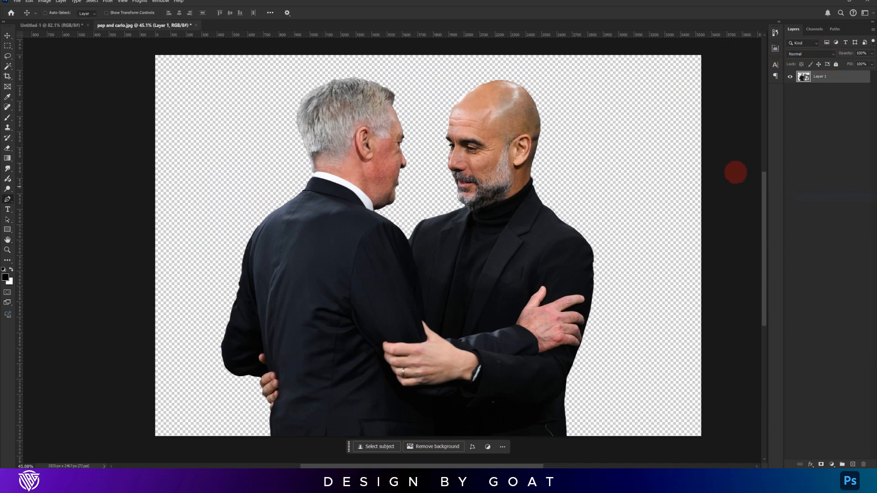
pyautogui.press('v')
pyautogui.moveTo(514, 156); pyautogui.dragTo(343, 90)
pyautogui.moveTo(505, 135); pyautogui.dragTo(292, 151)
pyautogui.moveTo(820, 175); pyautogui.dragTo(825, 262)
# Scale the two coaches down and place them behind and above the Man City players, shifted slightly left.
pyautogui.hotkey('ctrl', 't')
pyautogui.moveTo(650, 158); pyautogui.dragTo(411, 161)
pyautogui.moveTo(385, 157); pyautogui.dragTo(441, 169)
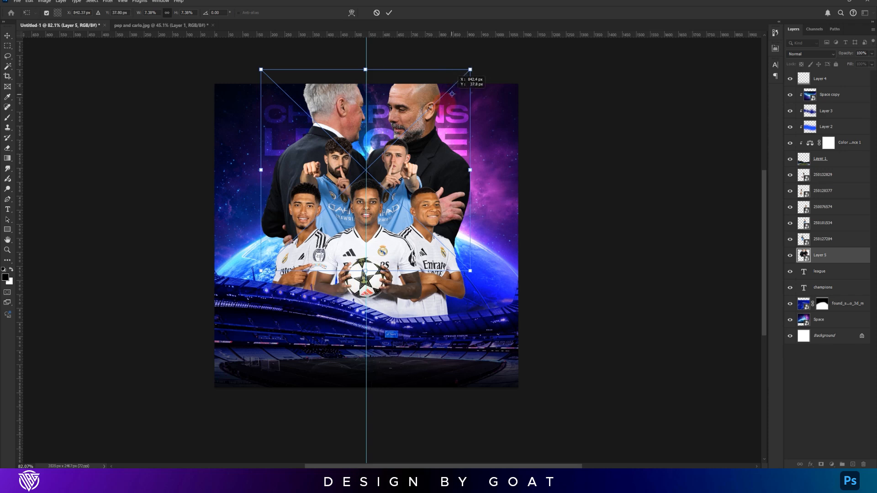
pyautogui.moveTo(470, 69); pyautogui.dragTo(428, 111)
pyautogui.moveTo(405, 159); pyautogui.dragTo(406, 144)
pyautogui.press('Left')
pyautogui.press('Left')
pyautogui.press('Left')
pyautogui.press('Left')
pyautogui.press('Left')
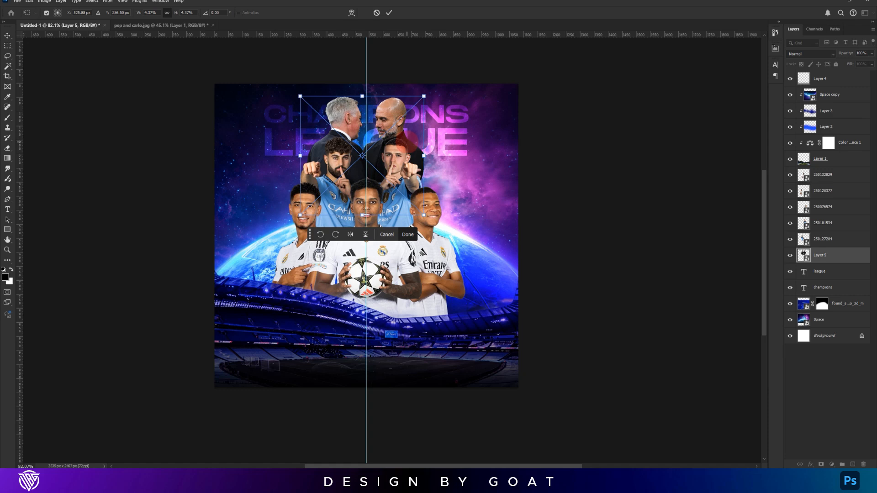
# Shrink the coaches a little more and raise them so their heads overlap the CHAMPIONS line.
pyautogui.moveTo(362, 215); pyautogui.dragTo(362, 195)
pyautogui.press('Return')
pyautogui.press('Up')
pyautogui.press('Up')
pyautogui.press('Up')
pyautogui.press('Up')
pyautogui.press('Up')
# Enlarge the league and champions text layers together to about 118.61% and raise them slightly.
pyautogui.click(822, 271)
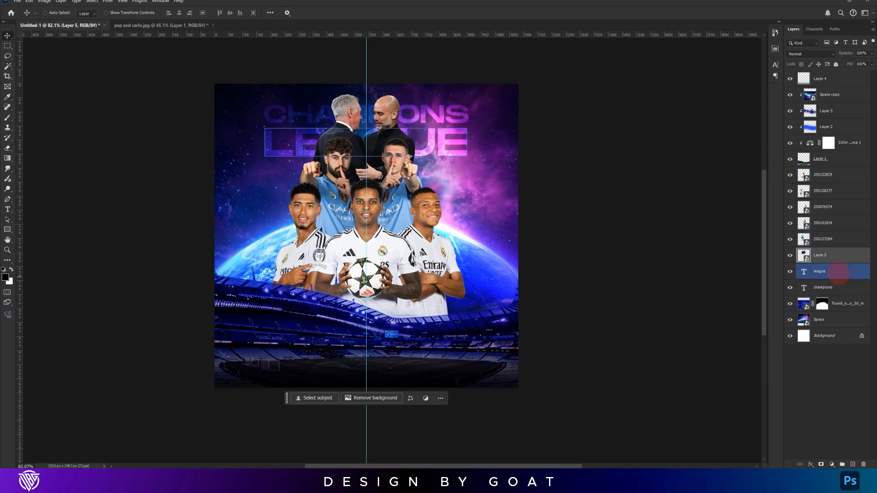
pyautogui.keyDown('shift'); pyautogui.click(822, 287); pyautogui.keyUp('shift')
pyautogui.hotkey('ctrl', 't')
pyautogui.moveTo(367, 156); pyautogui.dragTo(371, 165)
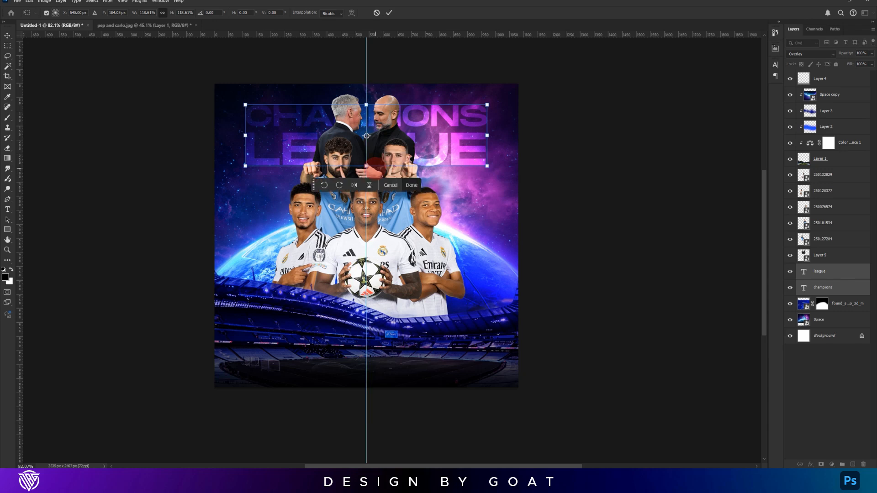
pyautogui.press('Return')
pyautogui.keyDown('ctrl'); pyautogui.click(408, 143); pyautogui.keyUp('ctrl')
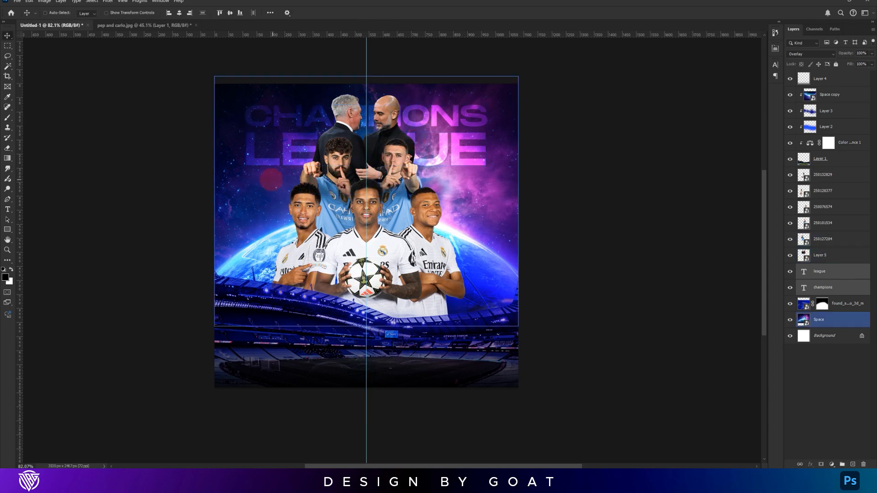
pyautogui.moveTo(434, 120); pyautogui.dragTo(434, 115)
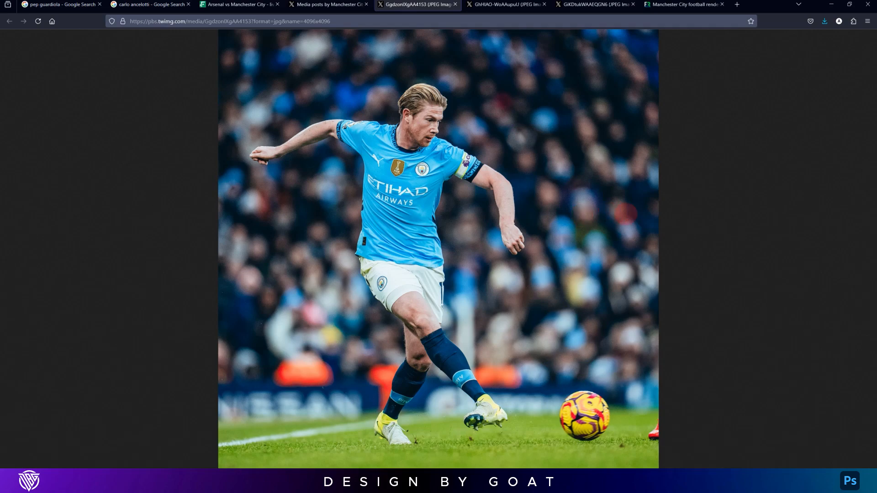
# Copy the photo of the Man City player kicking a ball from the browser, paste it into a new document and remove its background.
pyautogui.rightClick(629, 217)
pyautogui.click(647, 235)
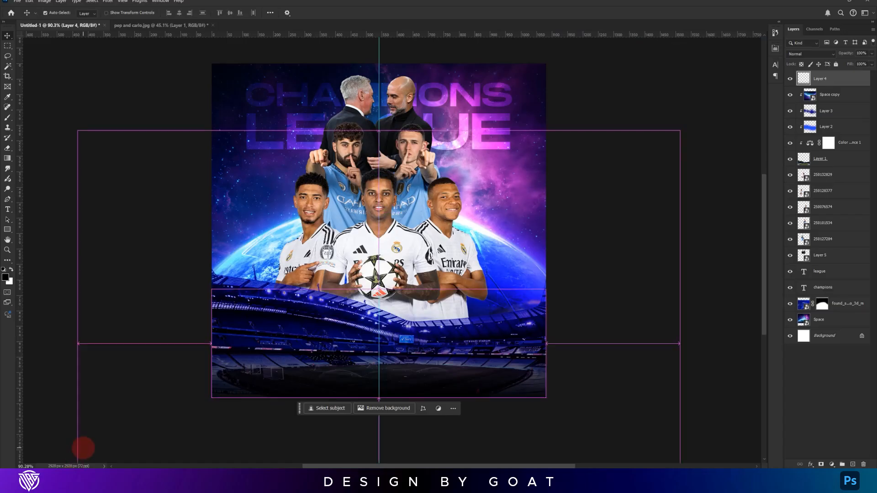
pyautogui.hotkey('ctrl', 'n')
pyautogui.press('Return')
pyautogui.hotkey('ctrl', 'v')
pyautogui.click(384, 423)
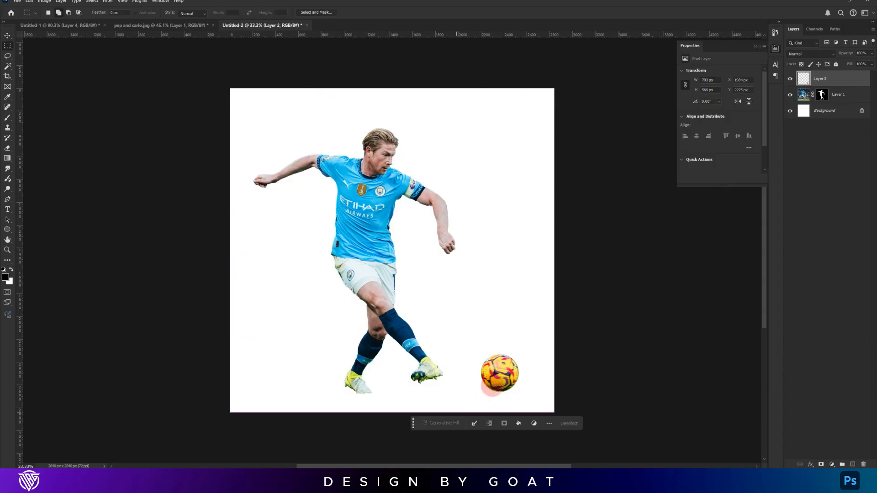
# Move the yellow ball closer to the player's boot, then merge ball and player into one smart object layer.
pyautogui.press('v')
pyautogui.moveTo(505, 379); pyautogui.dragTo(471, 372)
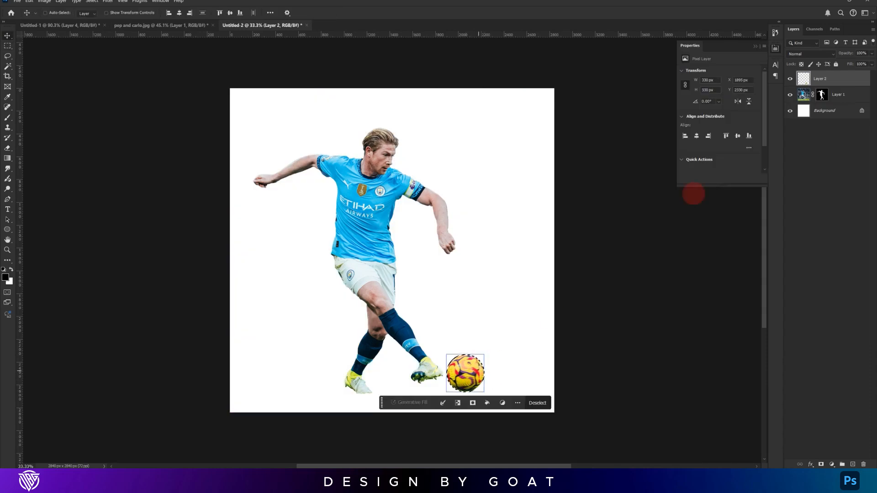
pyautogui.hotkey('ctrl', 'd')
pyautogui.keyDown('ctrl'); pyautogui.click(858, 94); pyautogui.keyUp('ctrl')
pyautogui.hotkey('ctrl', 'e')
pyautogui.rightClick(856, 81)
pyautogui.click(822, 198)
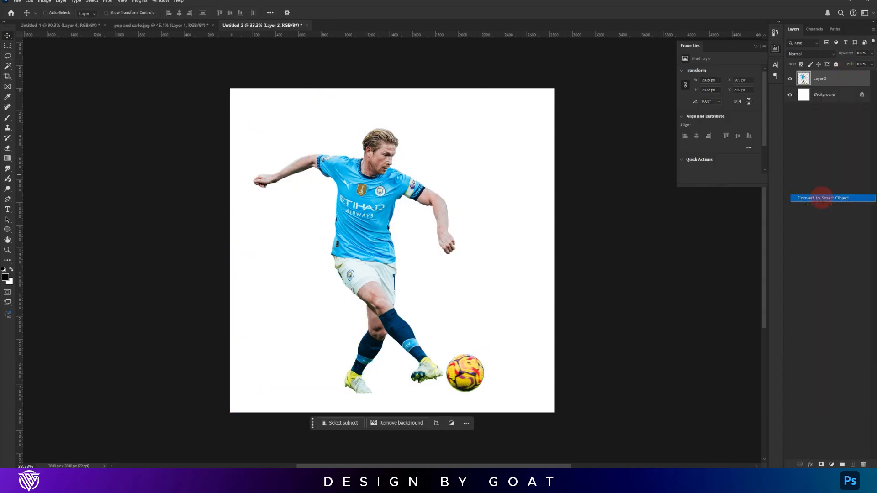
# Bring the kicking player into the poster and scale him to about 357 × 411 px at the lower centre, in front of the group.
pyautogui.moveTo(524, 213); pyautogui.dragTo(467, 306)
pyautogui.moveTo(467, 306); pyautogui.dragTo(407, 316)
pyautogui.hotkey('ctrl', 't')
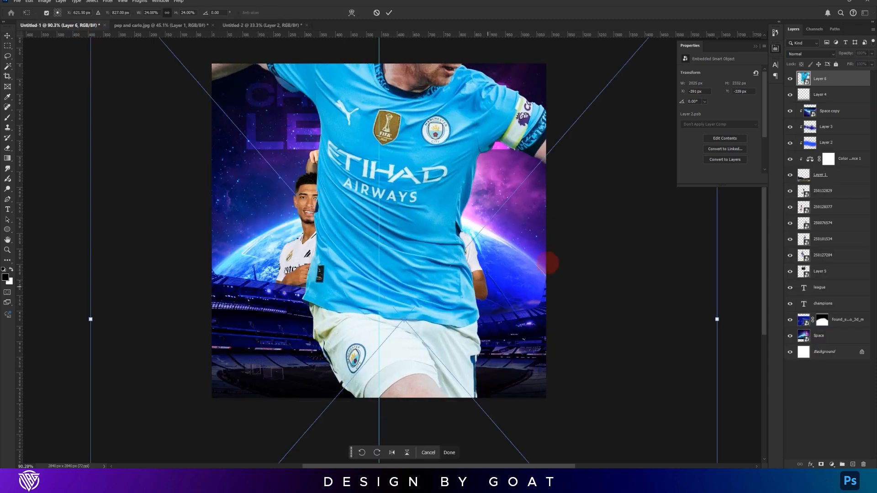
pyautogui.moveTo(719, 321); pyautogui.dragTo(408, 311)
pyautogui.moveTo(379, 269); pyautogui.dragTo(379, 270)
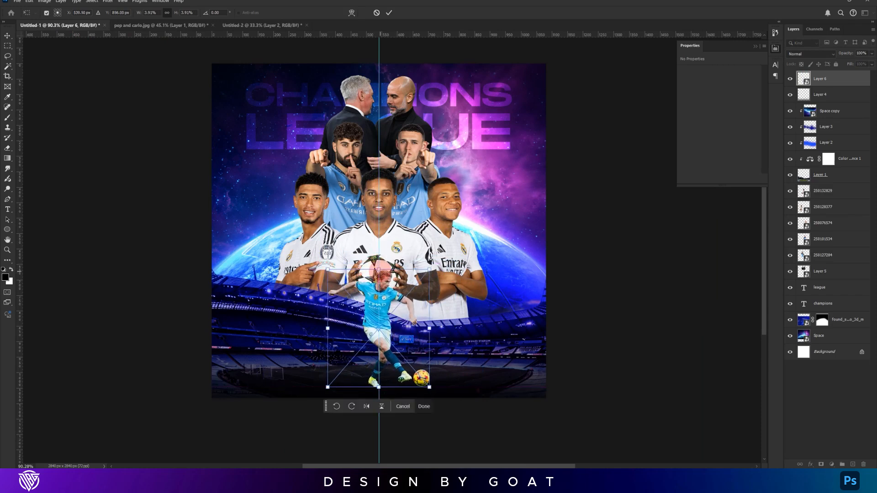
pyautogui.press('Return')
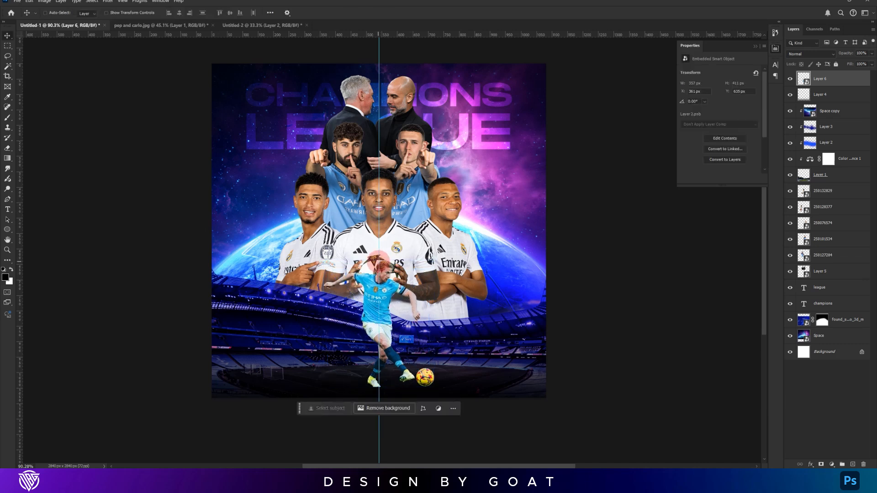
# Move the kicking player's layer directly below Layer 4.
pyautogui.moveTo(821, 79); pyautogui.dragTo(830, 98)
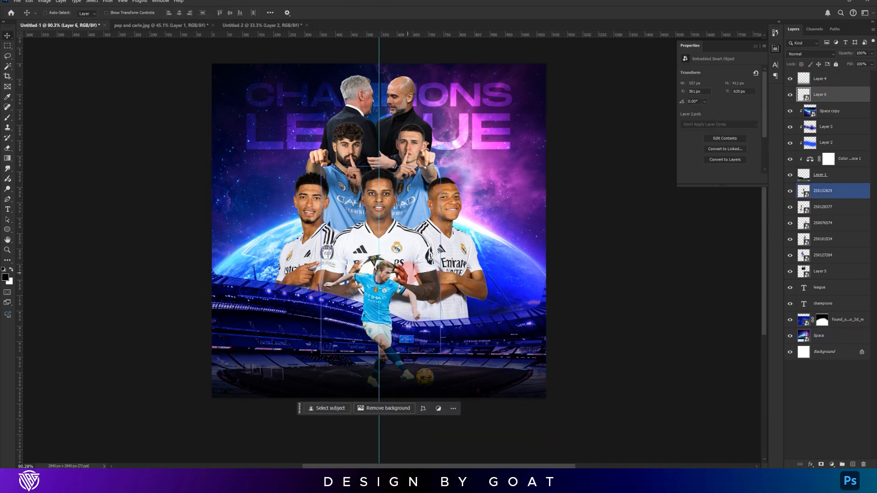
pyautogui.moveTo(417, 234); pyautogui.dragTo(413, 238)
pyautogui.scroll(1, 386, 246)
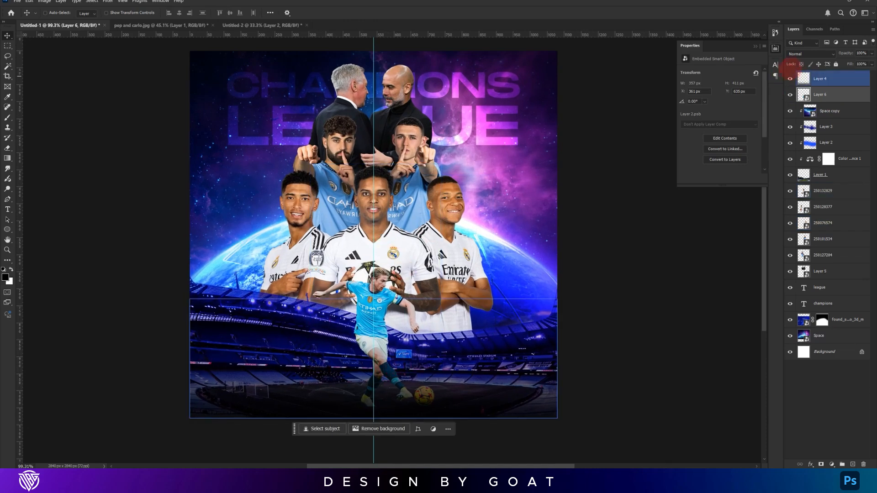
# Erase Layer 4's dark shading over the kicking player's legs and ball with a large soft eraser.
pyautogui.click(822, 79)
pyautogui.moveTo(544, 308)
pyautogui.mouseDown()
pyautogui.moveTo(543, 332)
pyautogui.moveTo(542, 318)
pyautogui.mouseUp()
pyautogui.click(8, 147)
pyautogui.moveTo(390, 289); pyautogui.dragTo(411, 290)
pyautogui.click(377, 336)
pyautogui.click(377, 333)
pyautogui.moveTo(378, 332)
pyautogui.mouseDown()
pyautogui.moveTo(406, 333)
pyautogui.moveTo(382, 332)
pyautogui.moveTo(349, 312)
pyautogui.mouseUp()
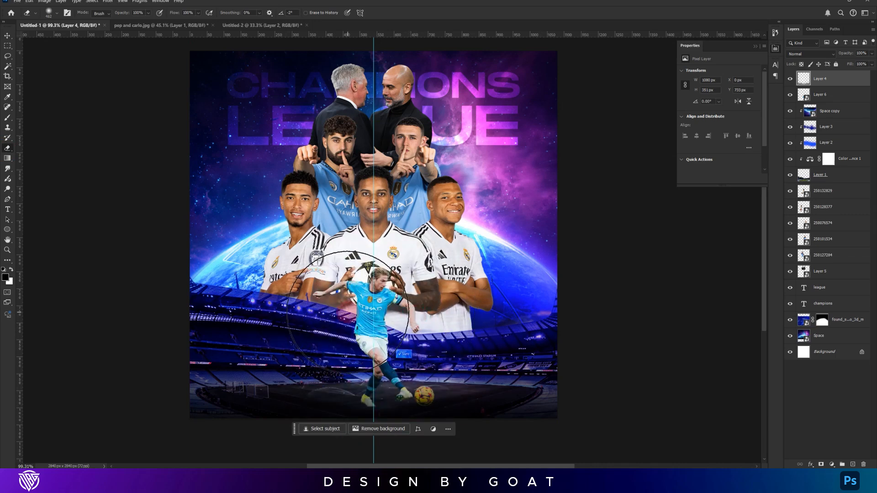
# Open the kicking player's smart object and paste in the UEFA Champions League Pro 24/25 ball image copied from the browser.
pyautogui.doubleClick(804, 95)
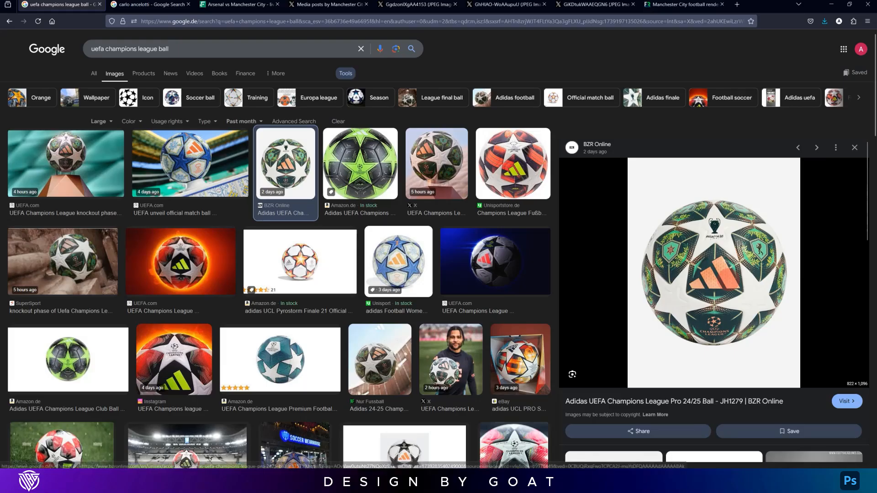
pyautogui.rightClick(730, 279)
pyautogui.click(755, 172)
pyautogui.hotkey('alt', 'Tab')
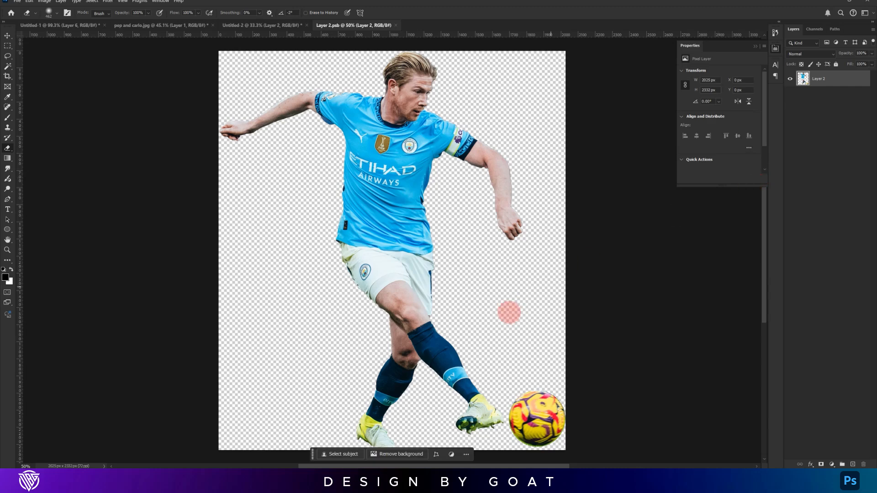
pyautogui.hotkey('ctrl', 'v')
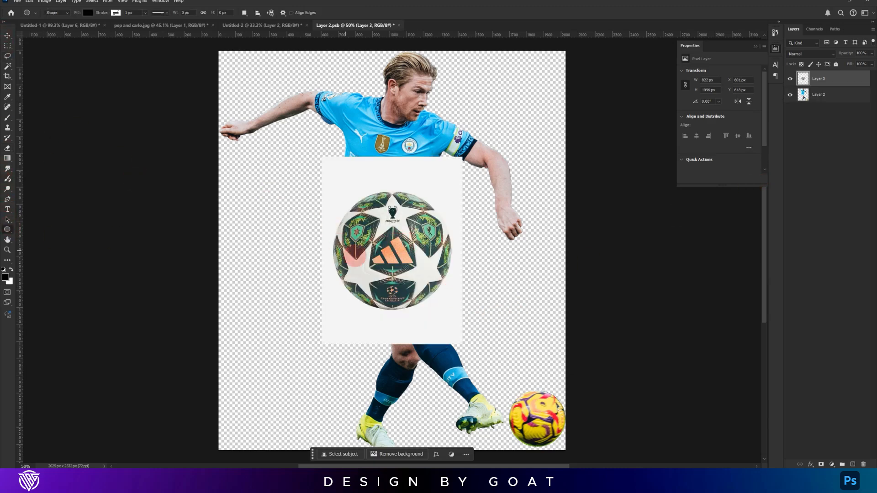
# Draw a black ellipse of about 685 × 689 px exactly covering the pasted Champions League ball.
pyautogui.moveTo(389, 250); pyautogui.dragTo(447, 316)
pyautogui.hotkey('ctrl', 'z')
pyautogui.scroll(3, 402, 238)
pyautogui.moveTo(382, 165); pyautogui.dragTo(382, 151)
pyautogui.moveTo(486, 261); pyautogui.dragTo(497, 264)
pyautogui.moveTo(277, 262); pyautogui.dragTo(274, 263)
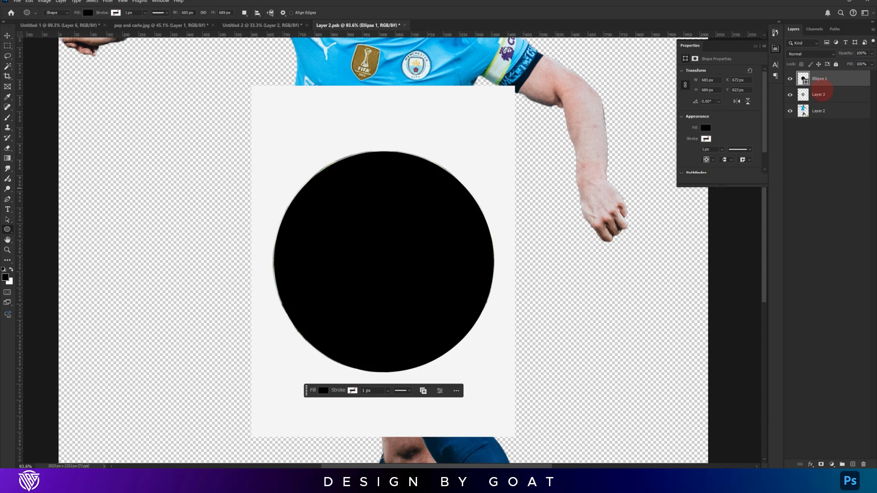
# Copy the Champions League ball to its own layer using the ellipse's outline, then delete the ellipse and the pasted image layers.
pyautogui.keyDown('ctrl'); pyautogui.click(804, 79); pyautogui.keyUp('ctrl')
pyautogui.click(828, 96)
pyautogui.hotkey('ctrl', 'j')
pyautogui.click(835, 81)
pyautogui.keyDown('ctrl'); pyautogui.click(835, 109); pyautogui.keyUp('ctrl')
pyautogui.press('Delete')
# Convert the cut-out ball to a smart object and scale it to about 48.61%, over the yellow ball and touching the player's boot.
pyautogui.rightClick(839, 83)
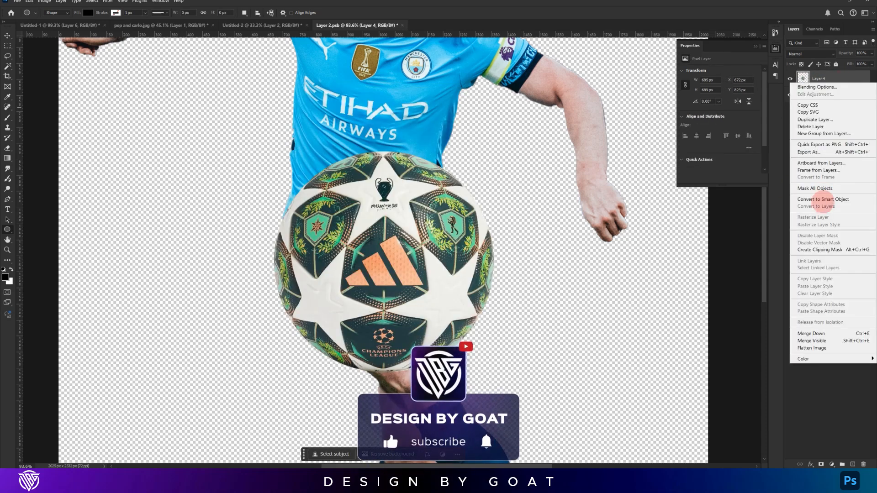
pyautogui.click(822, 199)
pyautogui.moveTo(496, 327); pyautogui.dragTo(534, 258)
pyautogui.press('v')
pyautogui.moveTo(552, 228); pyautogui.dragTo(594, 236)
pyautogui.hotkey('ctrl', 't')
pyautogui.moveTo(534, 108); pyautogui.dragTo(534, 224)
pyautogui.moveTo(534, 243); pyautogui.dragTo(530, 243)
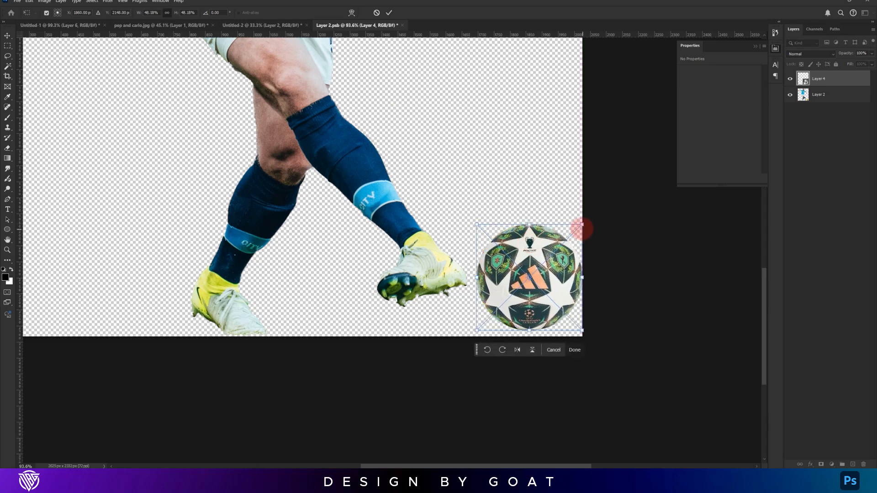
pyautogui.moveTo(582, 227); pyautogui.dragTo(538, 240)
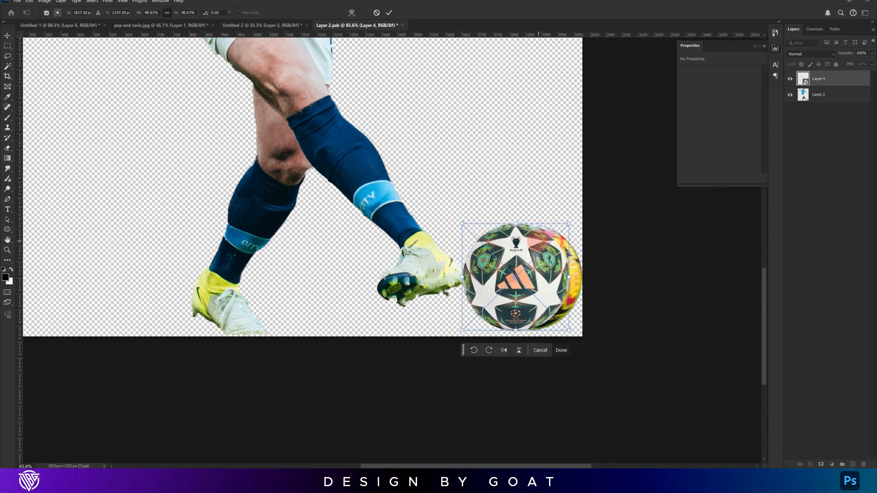
pyautogui.press('Return')
# Hide the Champions League ball and delete the yellow ball from the player's layer with a rectangular selection.
pyautogui.click(803, 94)
pyautogui.click(792, 79)
pyautogui.click(7, 45)
pyautogui.moveTo(605, 190); pyautogui.dragTo(474, 354)
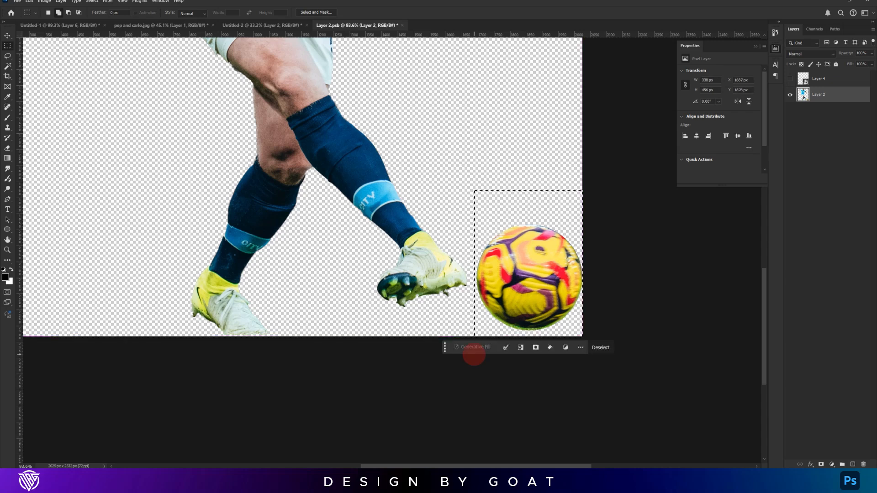
pyautogui.press('Delete')
pyautogui.hotkey('ctrl', 'd')
# Show the Champions League ball again and rotate it about 13.42° clockwise beside the boot.
pyautogui.click(791, 78)
pyautogui.click(818, 81)
pyautogui.press('v')
pyautogui.moveTo(534, 251); pyautogui.dragTo(579, 259)
pyautogui.hotkey('ctrl', 't')
pyautogui.press('Return')
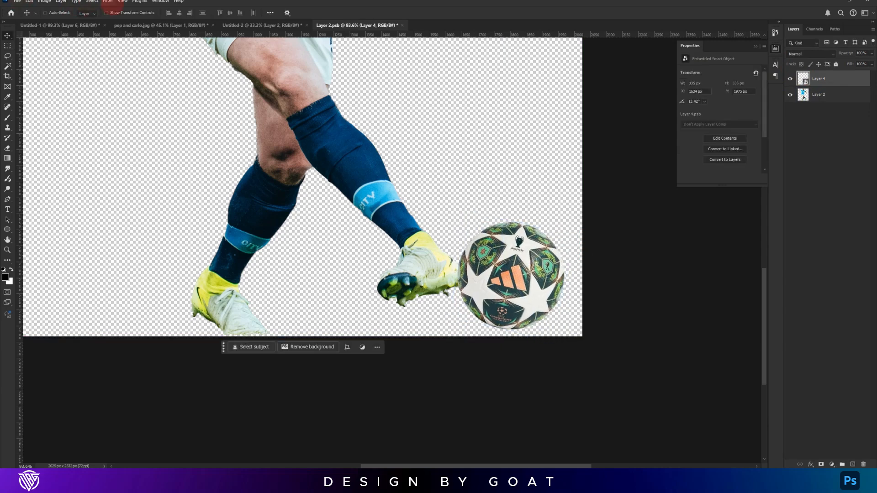
# Apply a Motion Blur to the ball with an angle of 0° and a distance of 10 pixels.
pyautogui.click(108, 1)
pyautogui.moveTo(137, 90)
pyautogui.click(224, 132)
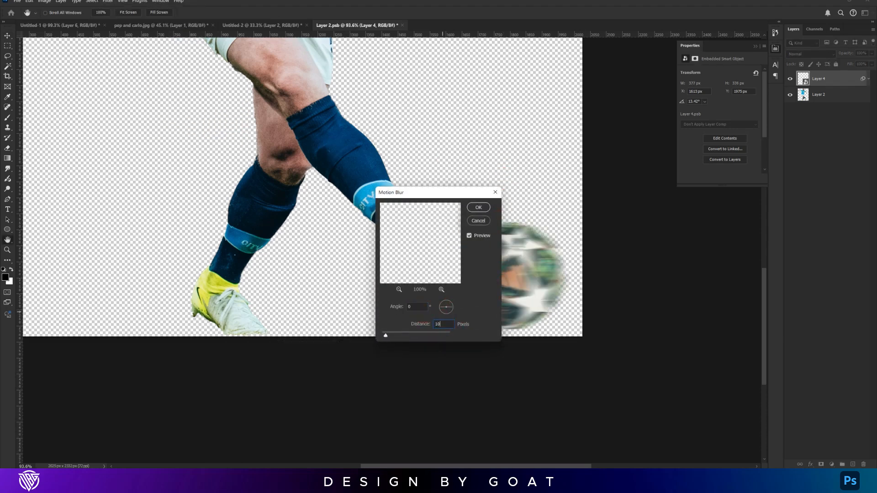
pyautogui.press('Return')
# Shrink the blurred ball slightly beside the boot, then save and close the player's smart object to update the poster.
pyautogui.scroll(4, 474, 293)
pyautogui.moveTo(489, 287); pyautogui.dragTo(482, 283)
pyautogui.hotkey('ctrl', 't')
pyautogui.moveTo(611, 198); pyautogui.dragTo(611, 213)
pyautogui.press('Return')
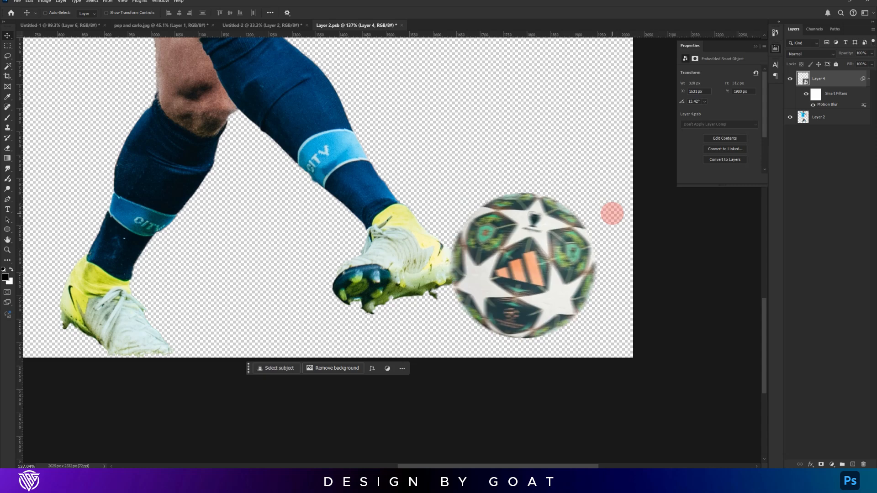
pyautogui.scroll(-5, 607, 215)
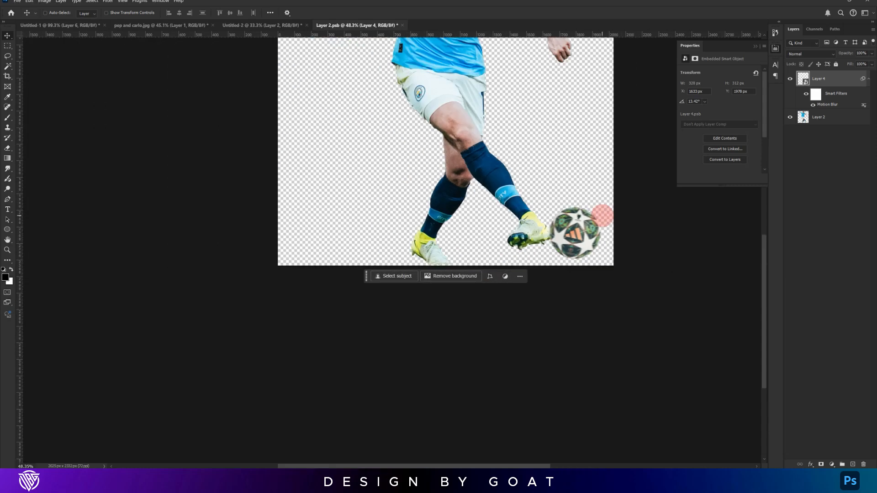
pyautogui.click(400, 26)
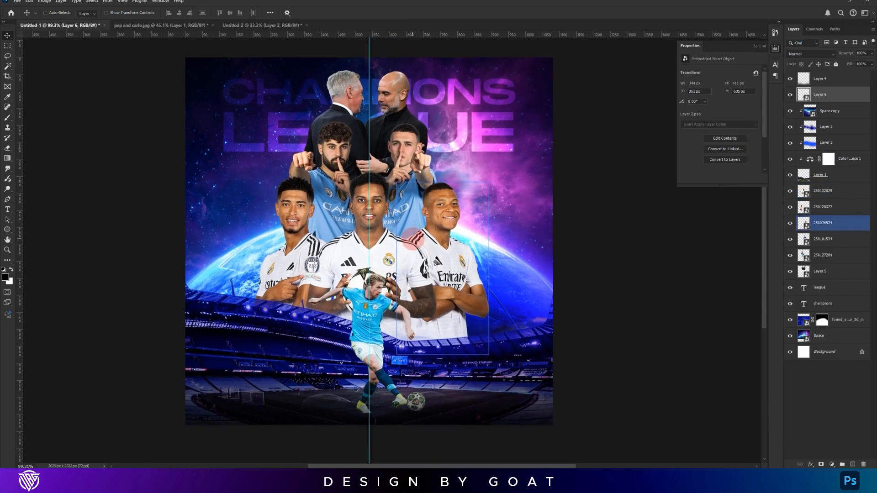
# Apply a Camera Raw filter with Clarity +45 to the central Real Madrid player on layer 250132829.
pyautogui.keyDown('ctrl'); pyautogui.click(398, 243); pyautogui.keyUp('ctrl')
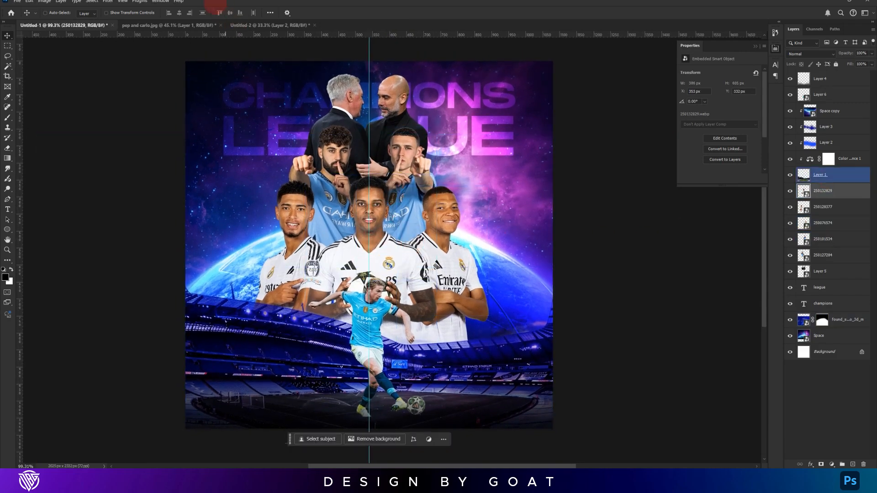
pyautogui.click(108, 2)
pyautogui.click(129, 64)
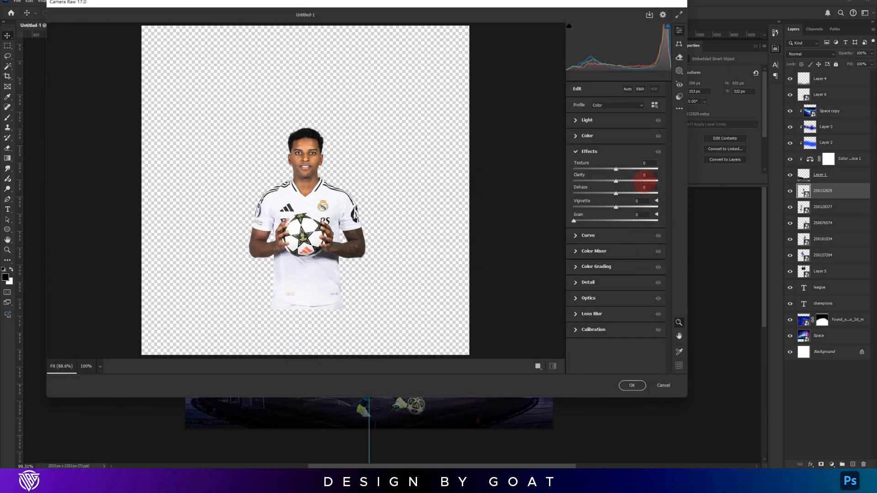
pyautogui.click(645, 180)
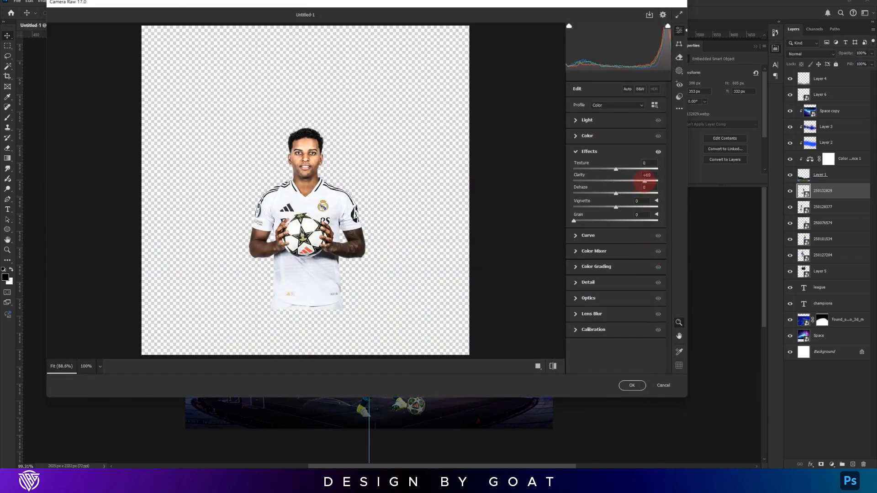
pyautogui.moveTo(645, 181); pyautogui.dragTo(631, 181)
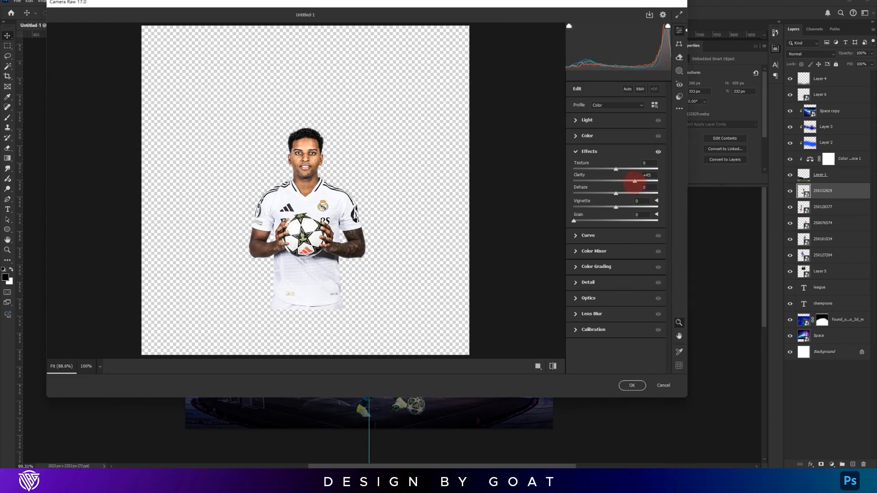
pyautogui.press('Return')
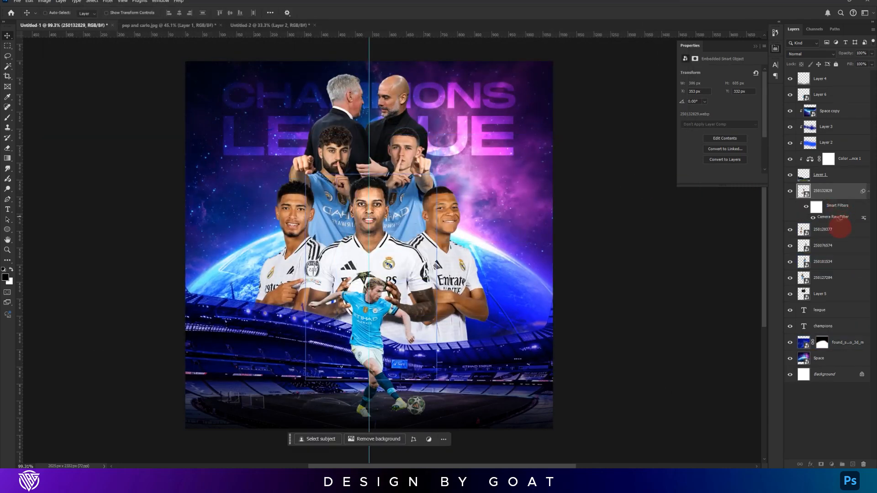
# Copy the central player's Camera Raw filter to the other four player layers and apply a Camera Raw filter to the coaches on Layer 5.
pyautogui.keyDown('alt'); pyautogui.moveTo(832, 250); pyautogui.dragTo(830, 250); pyautogui.keyUp('alt')
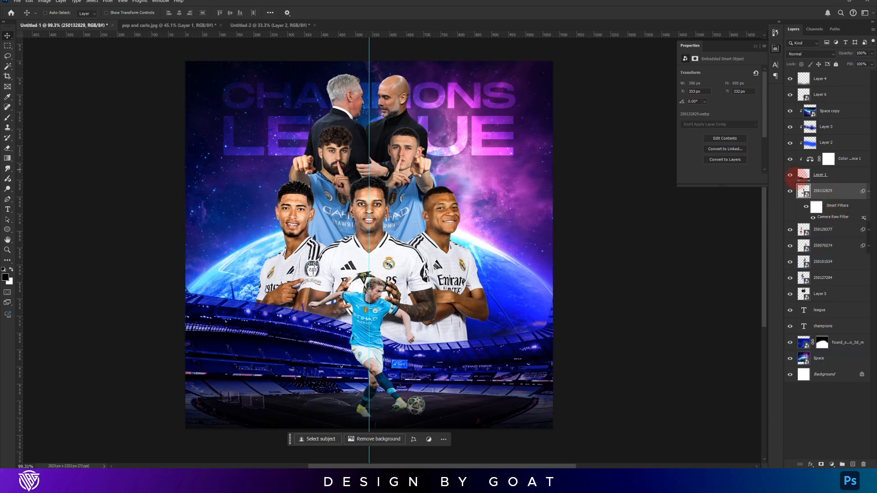
pyautogui.moveTo(833, 255); pyautogui.dragTo(836, 279)
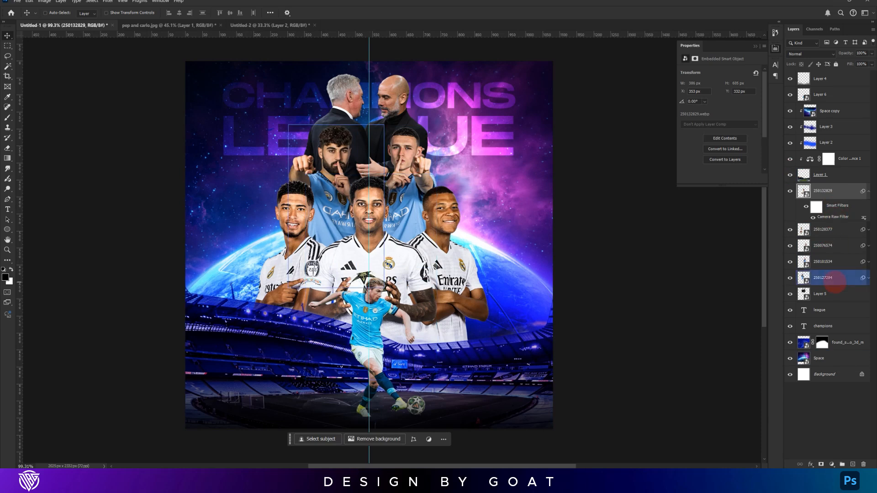
pyautogui.click(820, 294)
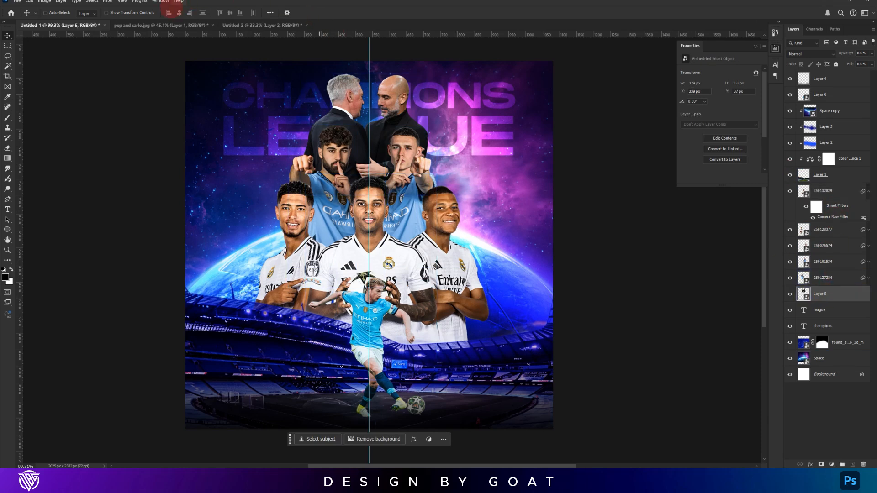
pyautogui.click(112, 2)
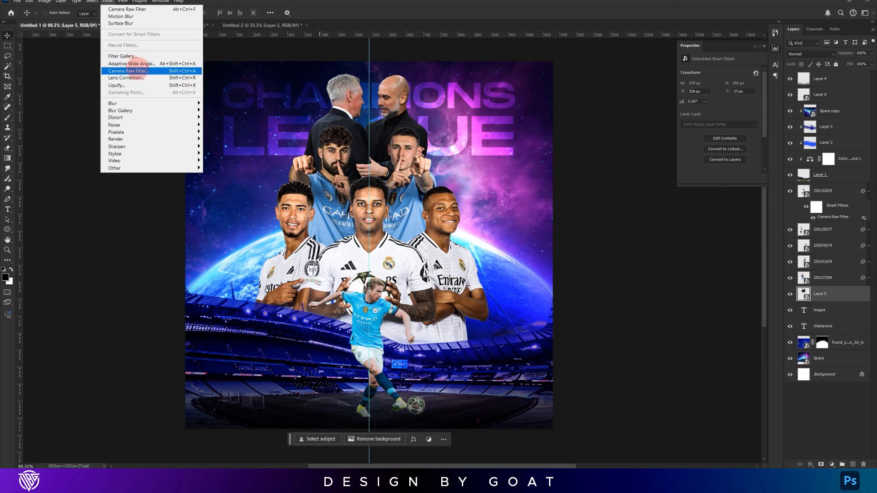
pyautogui.click(137, 70)
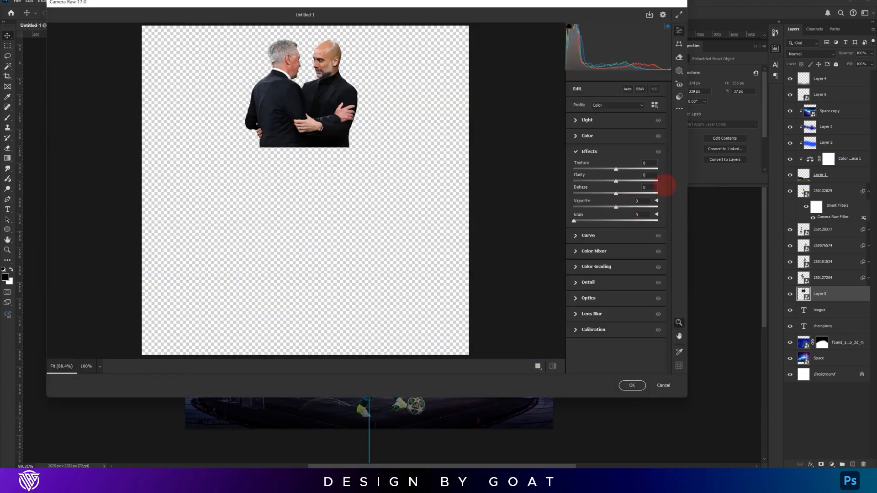
pyautogui.press('Return')
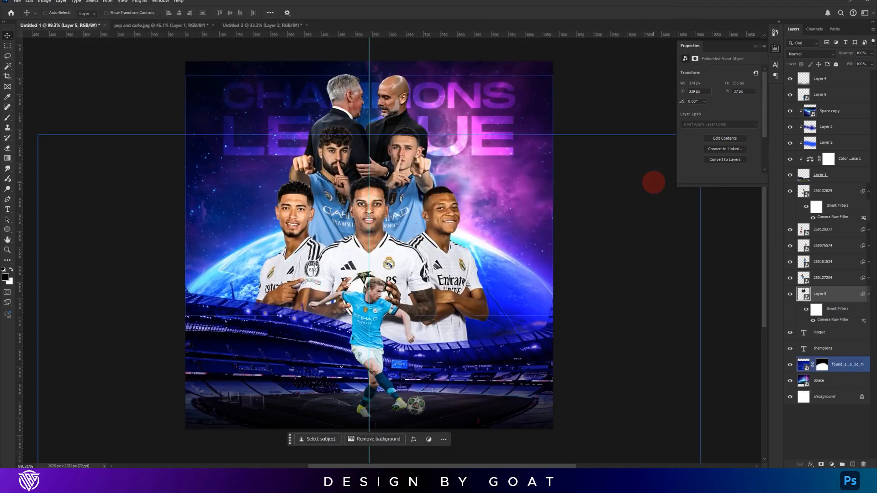
# Apply a Camera Raw filter with Clarity about +63 to the Man City player kicking the ball on Layer 6.
pyautogui.click(820, 95)
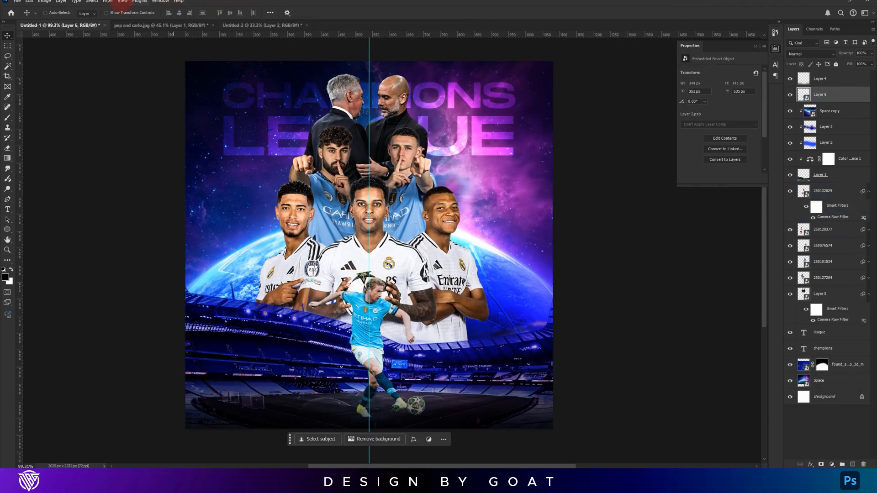
pyautogui.click(108, 2)
pyautogui.click(130, 71)
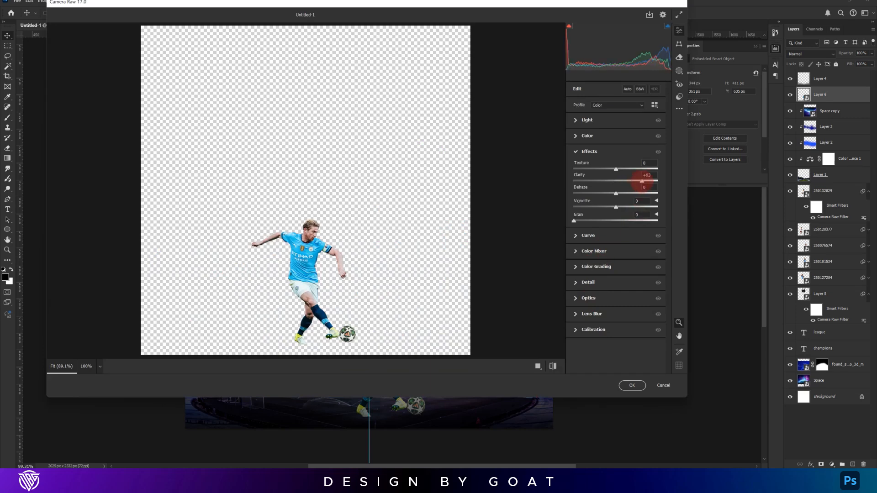
pyautogui.press('Return')
# Enlarge the kicking Man City player slightly, to about 368 px wide.
pyautogui.hotkey('ctrl', 't')
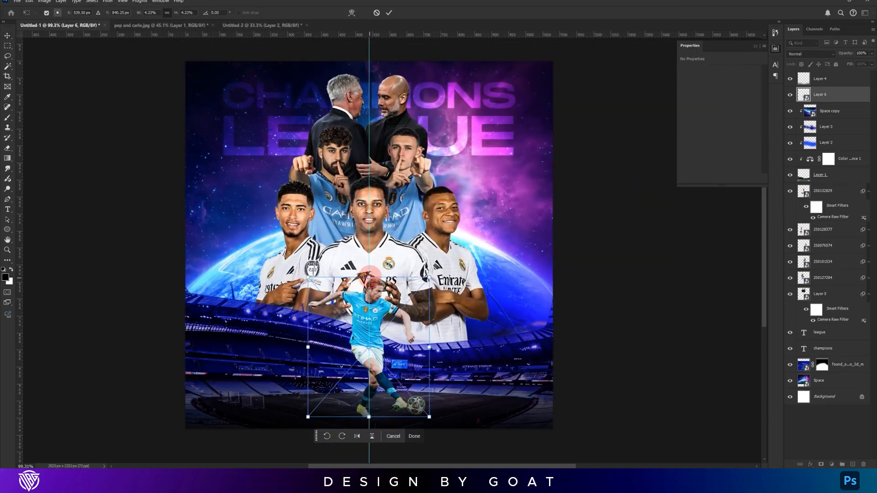
pyautogui.moveTo(369, 278); pyautogui.dragTo(370, 268)
pyautogui.press('Return')
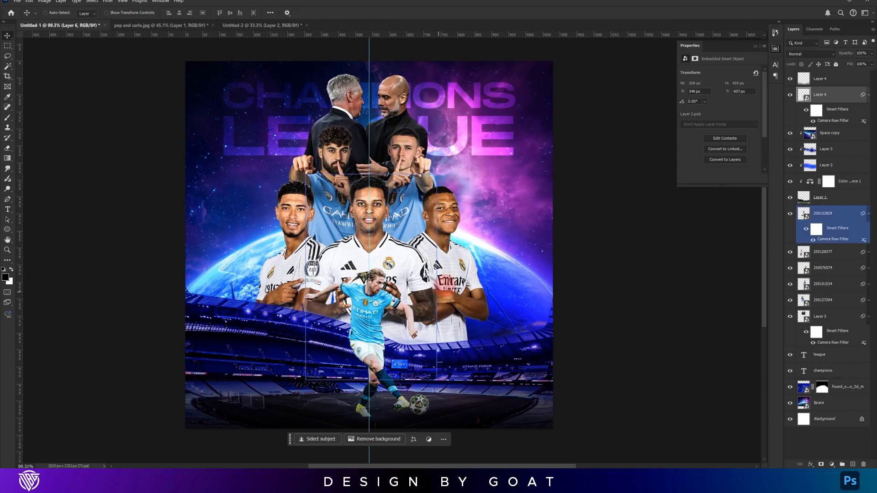
# Add a new empty layer directly above the stadium layer and set its blend mode to Screen.
pyautogui.scroll(-1, 404, 159)
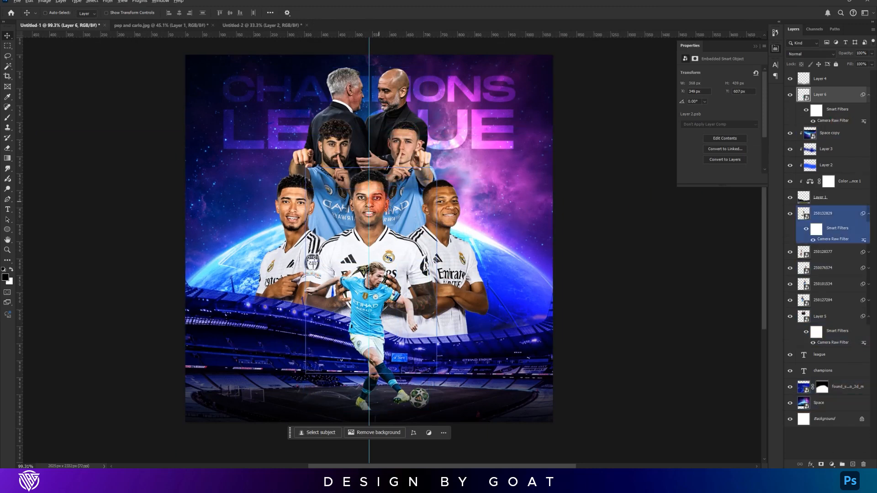
pyautogui.keyDown('ctrl'); pyautogui.click(377, 202); pyautogui.keyUp('ctrl')
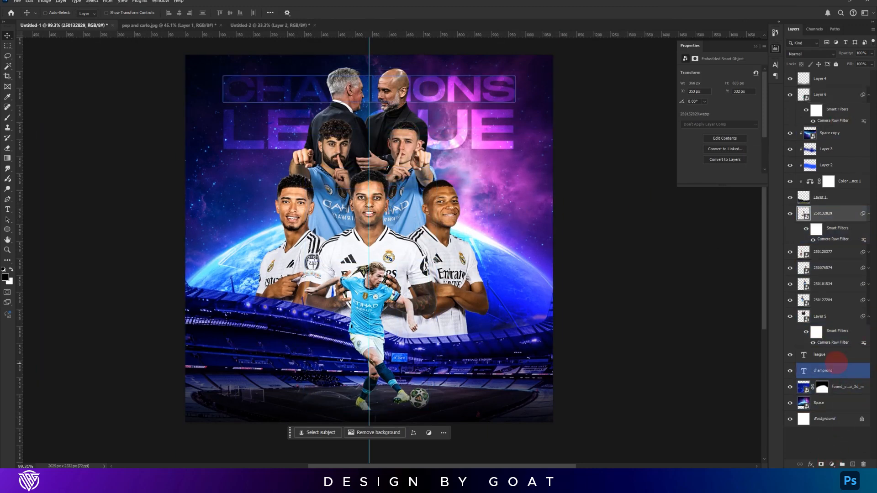
pyautogui.click(841, 386)
pyautogui.click(853, 464)
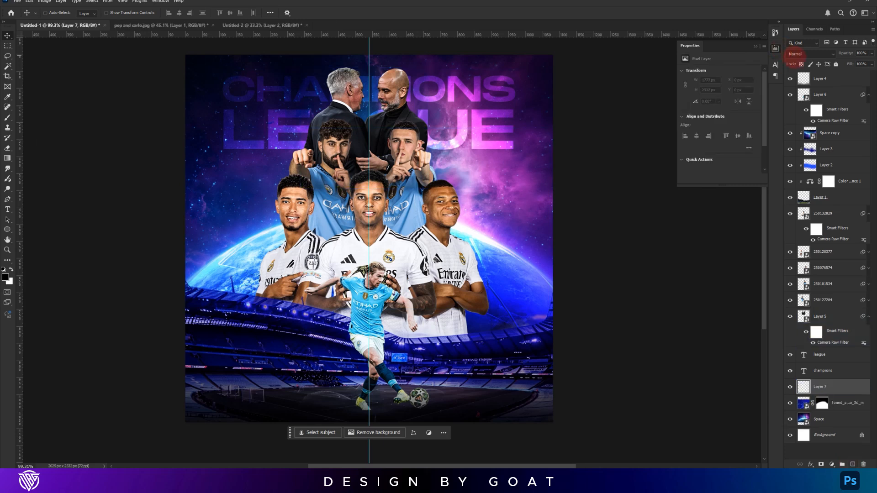
pyautogui.click(793, 54)
pyautogui.click(811, 126)
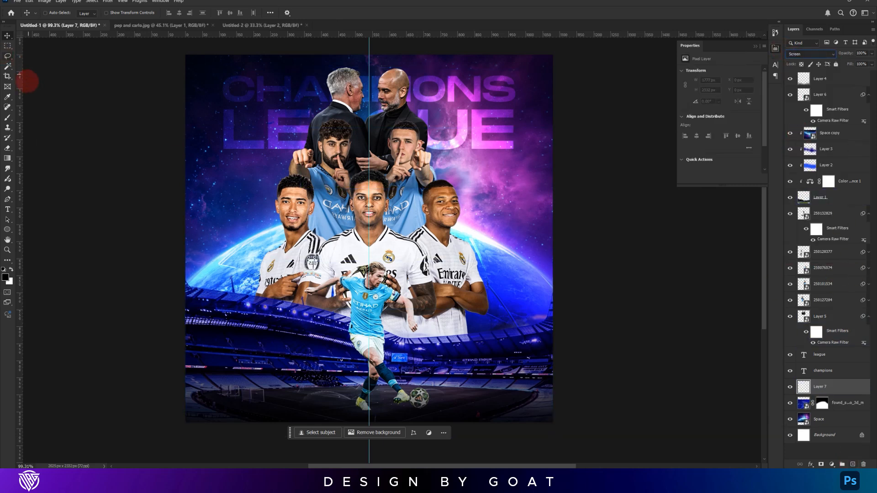
# Paint a large soft purple-pink glow behind the upper-right players with the Brush, using colors sampled from the space background.
pyautogui.click(7, 117)
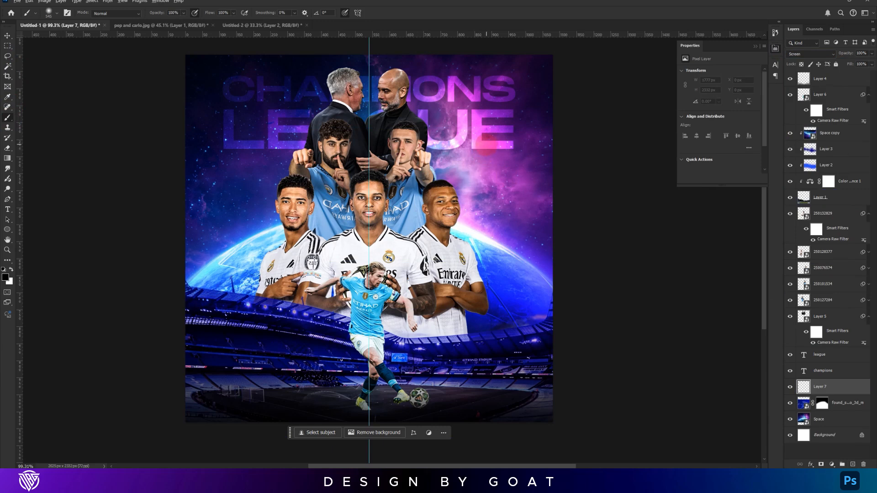
pyautogui.keyDown('alt'); pyautogui.click(486, 145); pyautogui.keyUp('alt')
pyautogui.click(485, 144)
pyautogui.hotkey('ctrl', 'z')
pyautogui.keyDown('alt'); pyautogui.rightClick(485, 170); pyautogui.keyUp('alt')
pyautogui.keyDown('alt'); pyautogui.click(497, 174); pyautogui.keyUp('alt')
pyautogui.click(476, 164)
pyautogui.hotkey('ctrl', 'z')
pyautogui.hotkey('ctrl', 'shift', 'z')
# Paint soft blue glows behind the left and right Real Madrid players, sampling the blue of the planet and stadium.
pyautogui.keyDown('alt'); pyautogui.click(254, 273); pyautogui.keyUp('alt')
pyautogui.click(262, 284)
pyautogui.hotkey('ctrl', 'z')
pyautogui.hotkey('ctrl', 'shift', 'z')
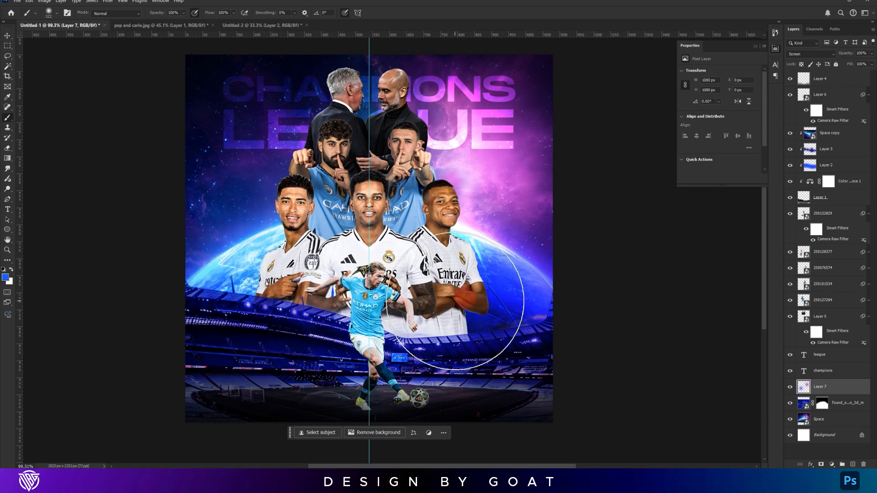
pyautogui.keyDown('alt'); pyautogui.click(500, 289); pyautogui.keyUp('alt')
pyautogui.click(455, 302)
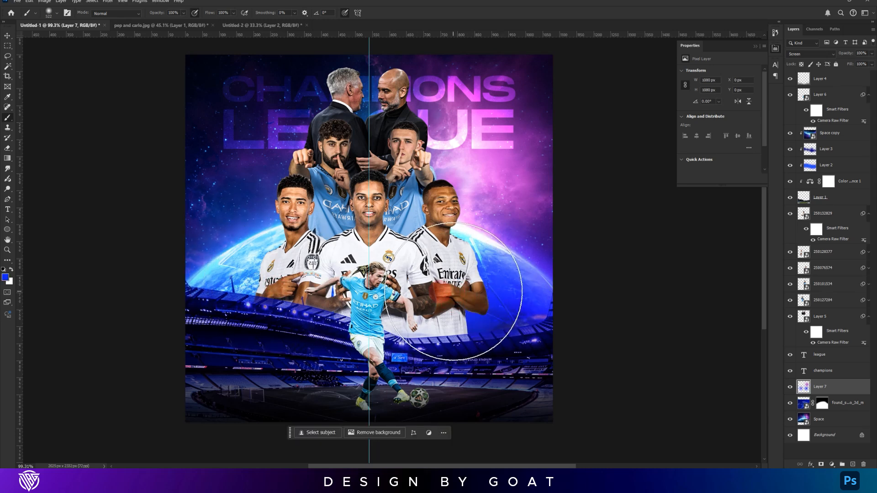
# Paint a soft purple glow behind the upper-left Man City player with a sampled background color, and compare the poster without the glow layer.
pyautogui.keyDown('alt'); pyautogui.click(303, 137); pyautogui.keyUp('alt')
pyautogui.click(306, 152)
pyautogui.hotkey('ctrl', 'z')
pyautogui.moveTo(314, 191); pyautogui.dragTo(299, 191)
pyautogui.click(315, 165)
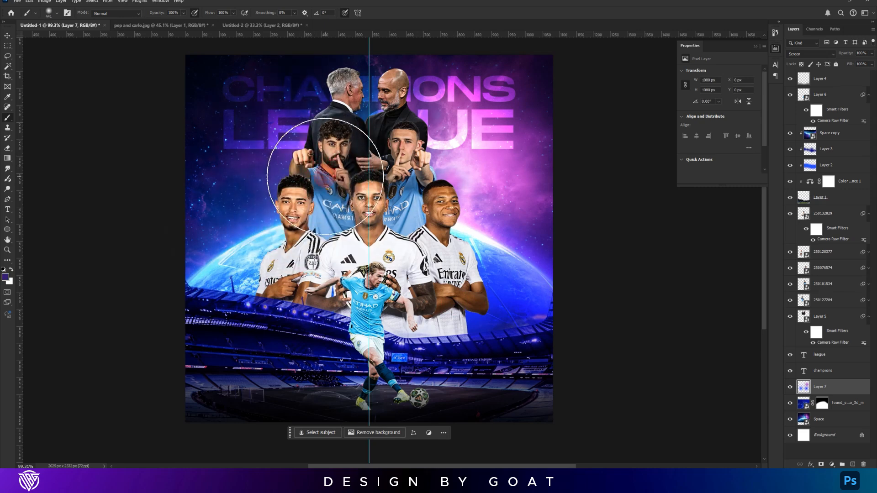
pyautogui.click(790, 387)
pyautogui.click(790, 387)
# Add a clipped Color Balance adjustment to the central Real Madrid player with midtones Cyan-Red -13, Magenta-Green -10 and Yellow-Blue +48.
pyautogui.press('v')
pyautogui.click(822, 213)
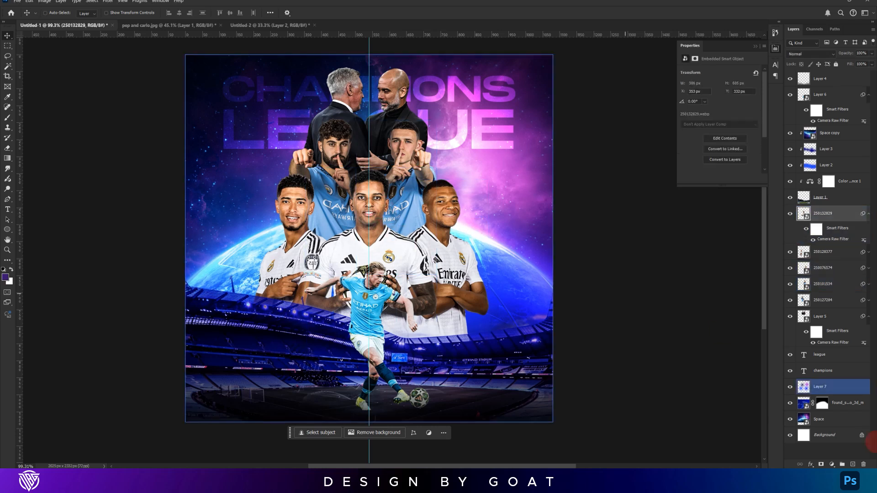
pyautogui.click(832, 465)
pyautogui.click(832, 397)
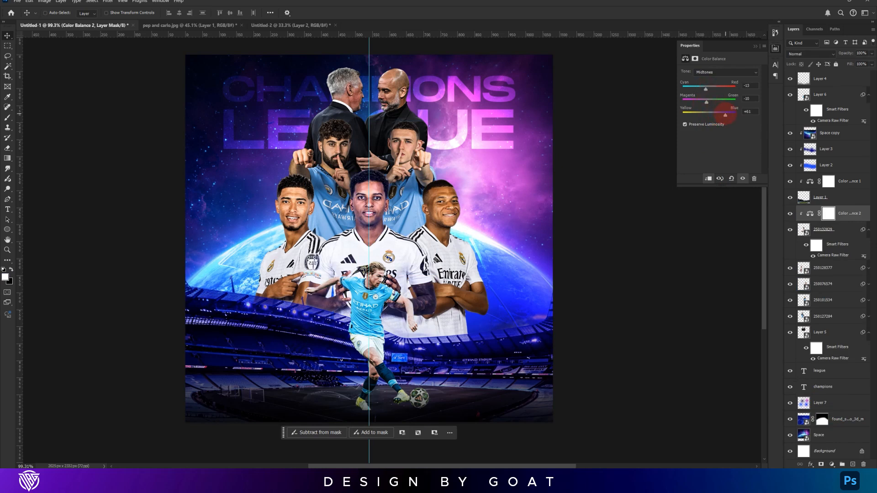
pyautogui.moveTo(851, 198); pyautogui.dragTo(841, 296)
pyautogui.keyDown('alt'); pyautogui.click(841, 277); pyautogui.keyUp('alt')
pyautogui.keyDown('alt'); pyautogui.click(834, 293); pyautogui.keyUp('alt')
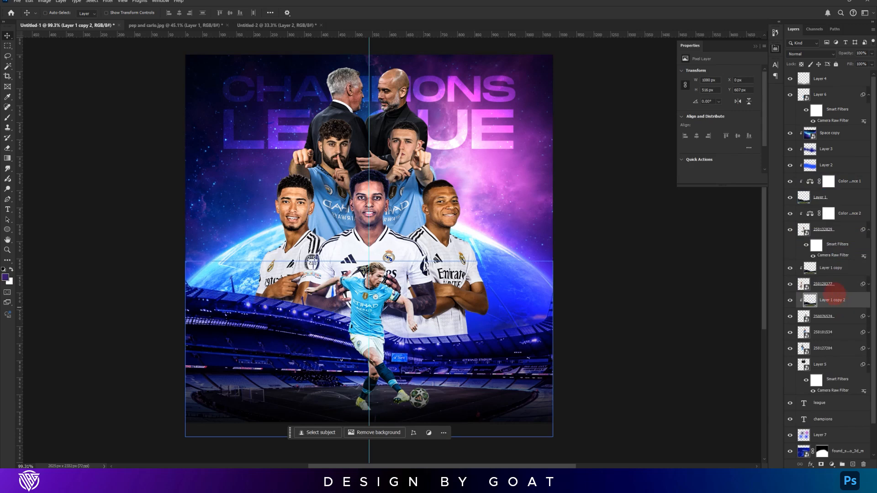
pyautogui.hotkey('ctrl', 'z')
pyautogui.hotkey('ctrl', 'z')
pyautogui.hotkey('ctrl', 'z')
pyautogui.hotkey('ctrl', 'z')
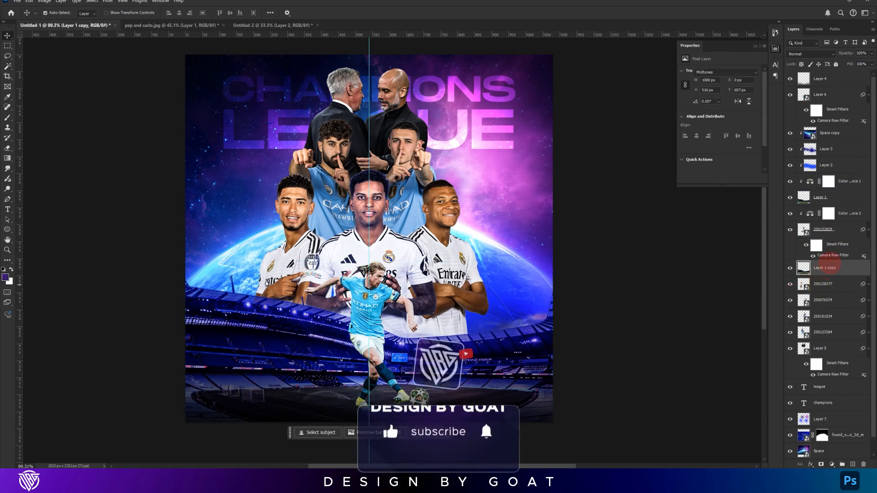
pyautogui.click(851, 213)
pyautogui.hotkey('ctrl', 'z')
# Clip copies of the Color Balance to the left and right Real Madrid players, and set the right one's midtones to -35, -17 and +56.
pyautogui.moveTo(852, 213); pyautogui.dragTo(841, 296)
pyautogui.keyDown('alt'); pyautogui.click(845, 275); pyautogui.keyUp('alt')
pyautogui.keyDown('alt'); pyautogui.click(837, 308); pyautogui.keyUp('alt')
pyautogui.click(842, 270)
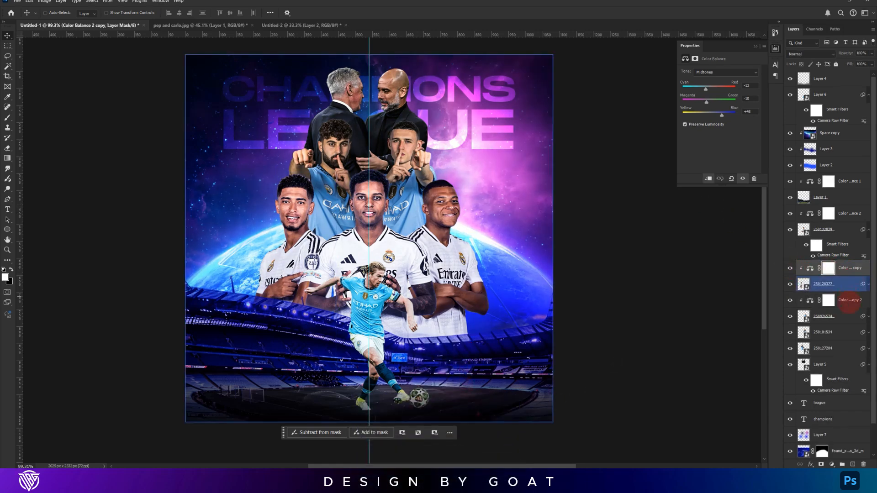
pyautogui.click(843, 300)
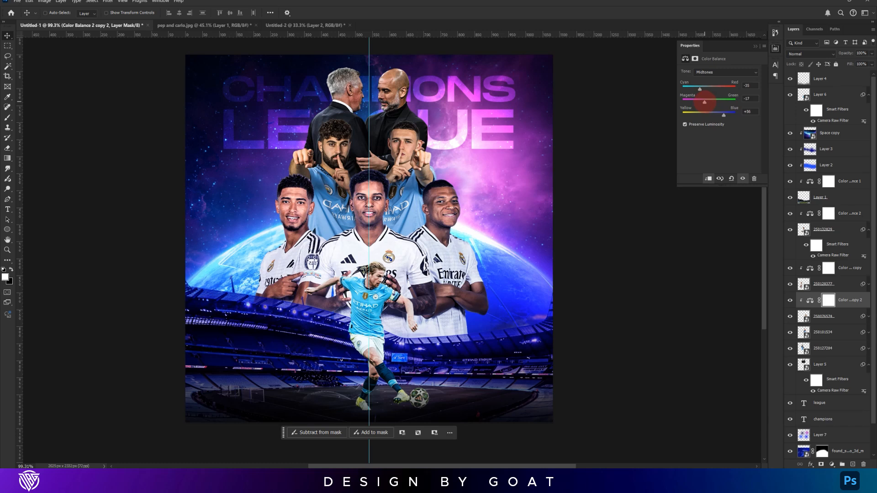
# Clip a Brightness/Contrast adjustment (Brightness -2, Contrast -21) to the central player and set his Color Balance midtones to -13, -16 and +54.
pyautogui.click(842, 230)
pyautogui.click(832, 464)
pyautogui.click(840, 352)
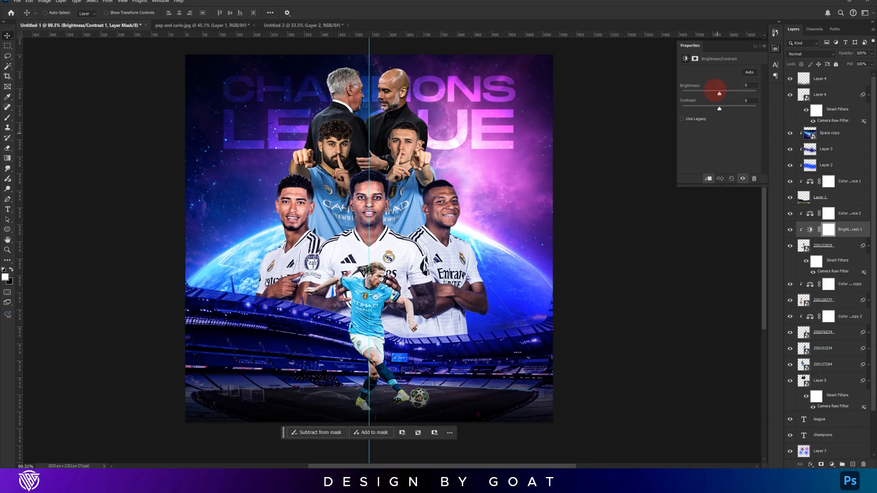
pyautogui.moveTo(719, 93); pyautogui.dragTo(713, 94)
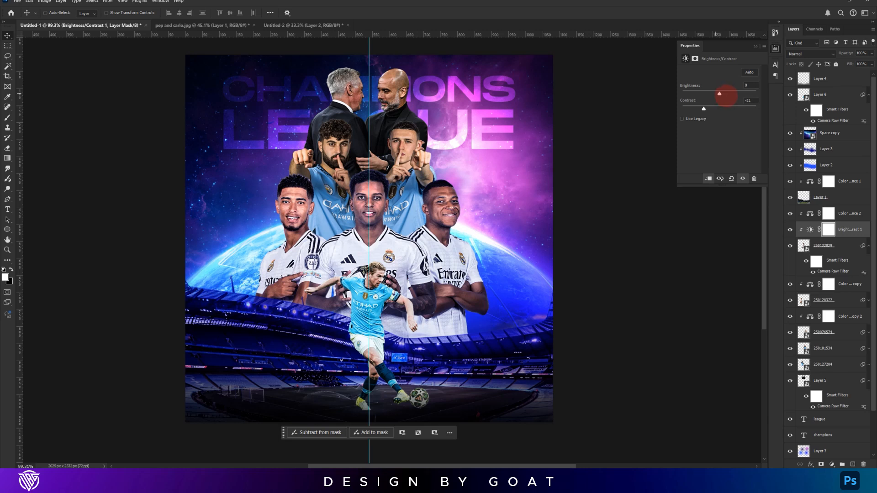
pyautogui.moveTo(719, 93); pyautogui.dragTo(724, 94)
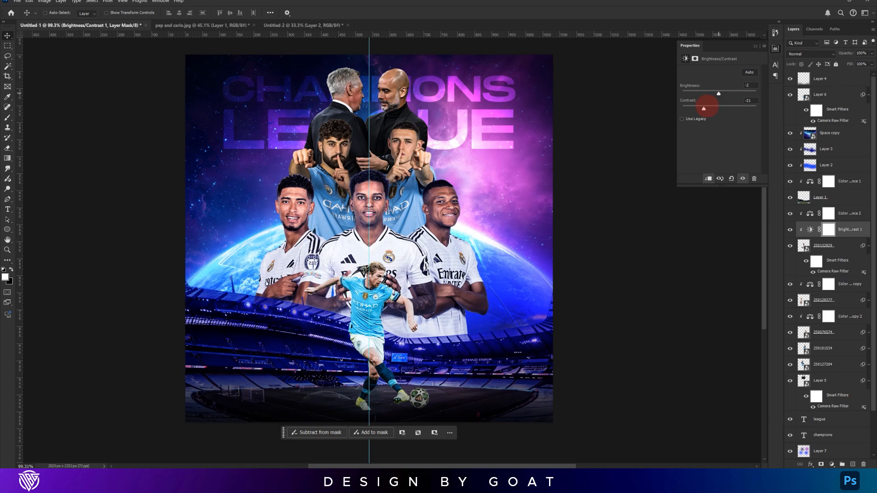
pyautogui.click(843, 213)
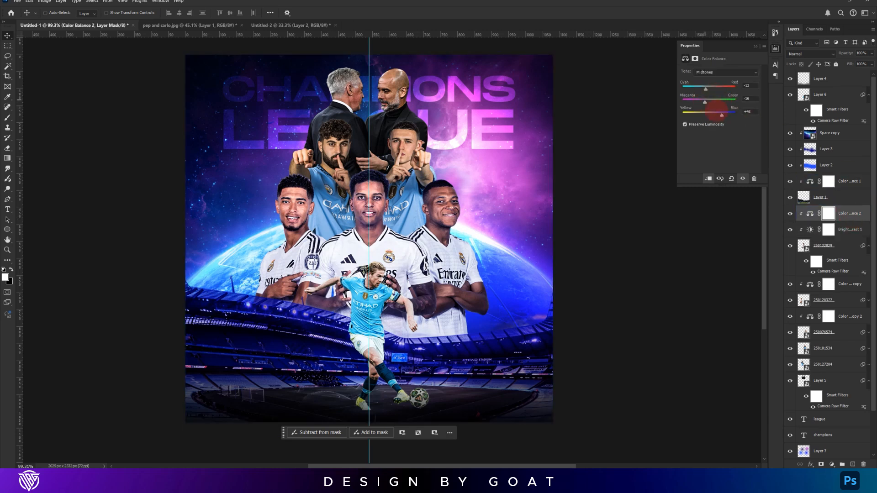
# Add a clipped Brightness/Contrast adjustment with Brightness -15 to the left Real Madrid player.
pyautogui.click(837, 300)
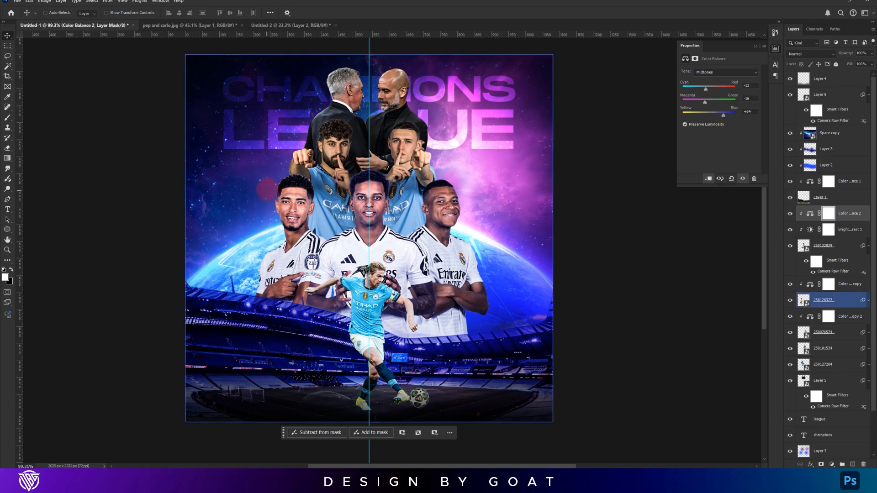
pyautogui.click(832, 464)
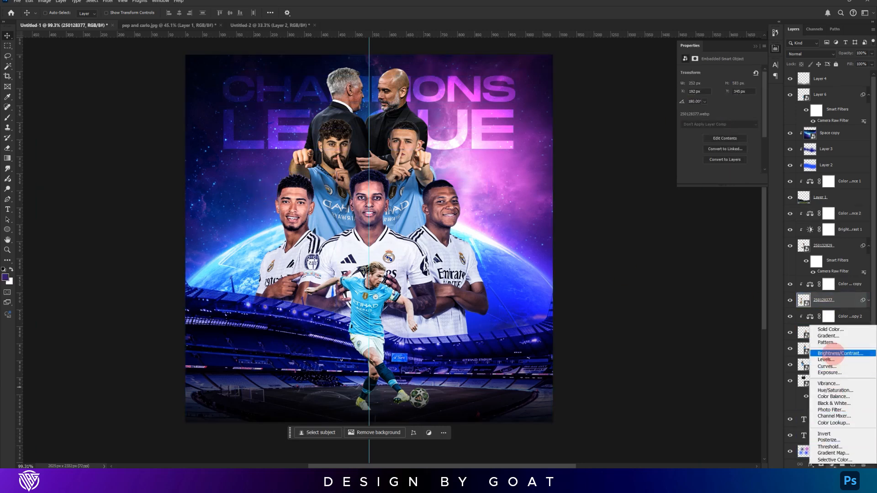
pyautogui.click(838, 354)
pyautogui.moveTo(719, 93); pyautogui.dragTo(716, 93)
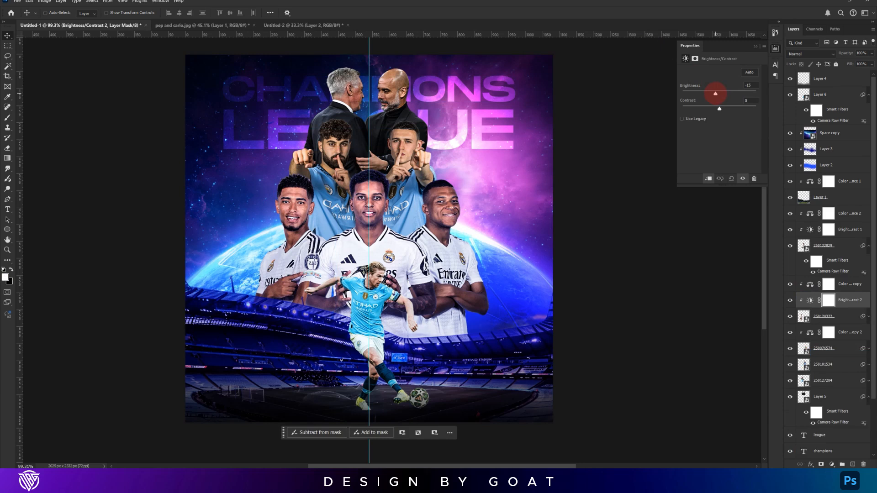
# Shrink the left Real Madrid player slightly, to about 244 px wide.
pyautogui.click(823, 315)
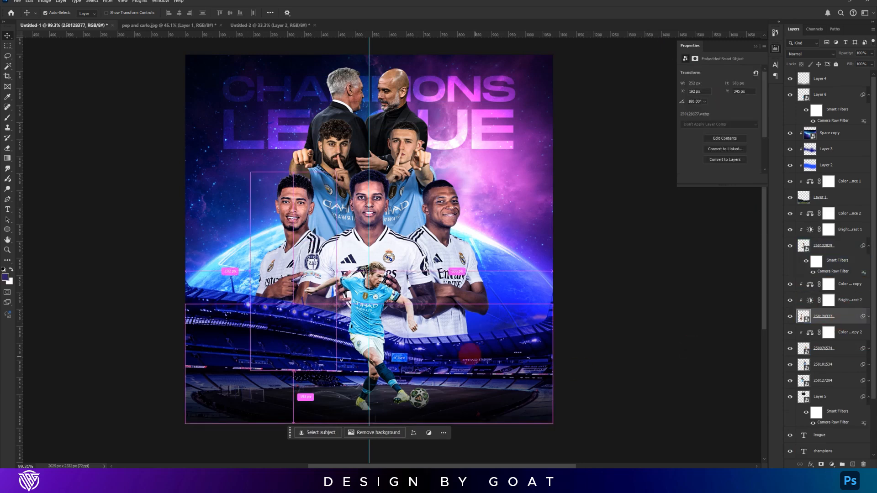
pyautogui.hotkey('ctrl', 't')
pyautogui.moveTo(297, 369); pyautogui.dragTo(296, 366)
pyautogui.press('Return')
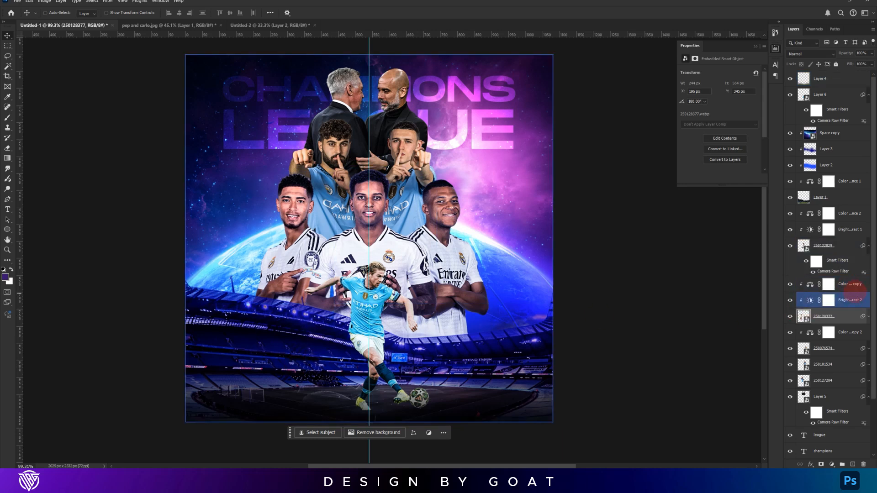
# Set the left Real Madrid player's Color Balance midtones to -41, -10 and +76, and his Brightness to -20.
pyautogui.click(852, 285)
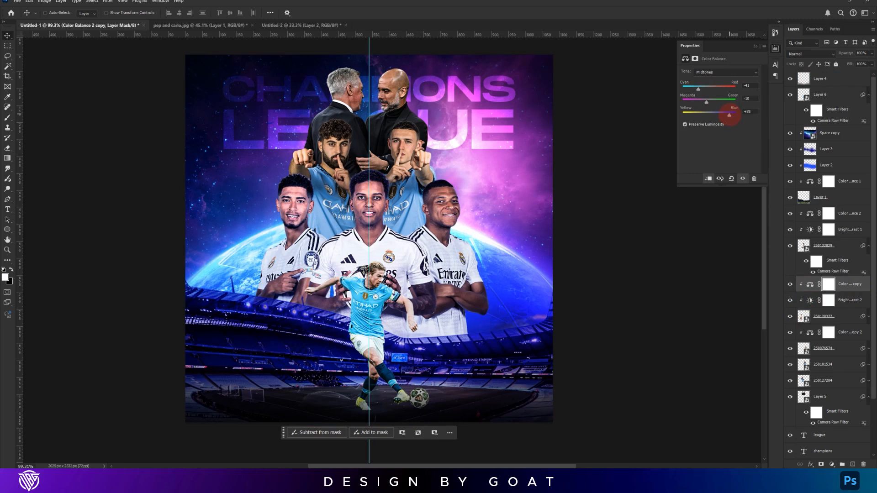
pyautogui.click(850, 300)
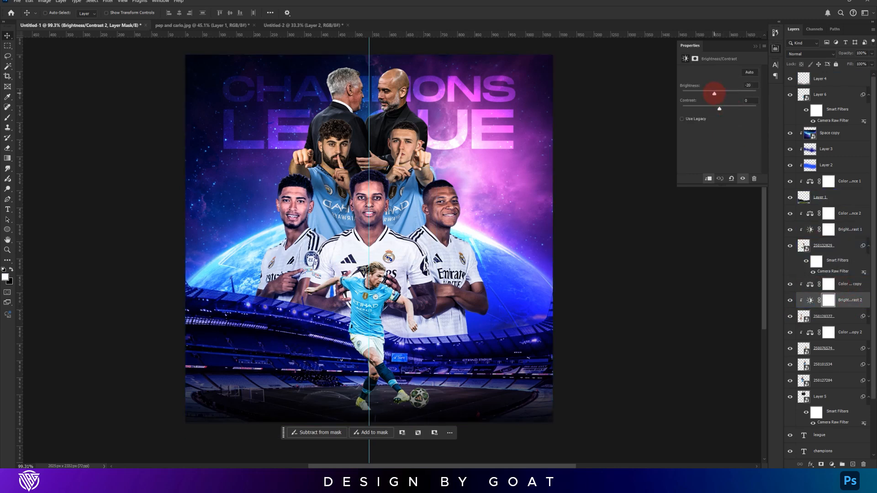
# Raise the Brightness slightly in the Brightness/Contrast adjustment clipped to the central Real Madrid player.
pyautogui.click(811, 242)
pyautogui.click(845, 230)
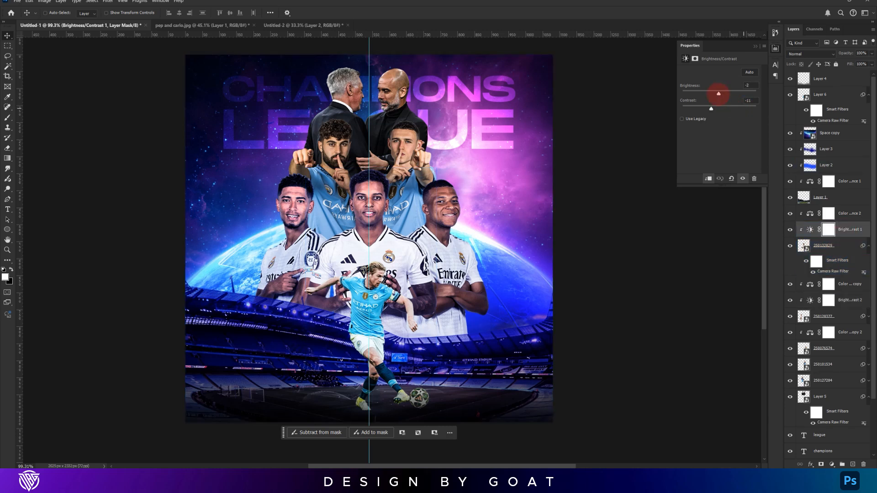
pyautogui.moveTo(720, 94); pyautogui.dragTo(724, 94)
# Clip a Brightness/Contrast adjustment with Brightness about 22 to the right Real Madrid player and set his Color Balance midtones to -35, -30 and +56.
pyautogui.click(822, 348)
pyautogui.click(832, 464)
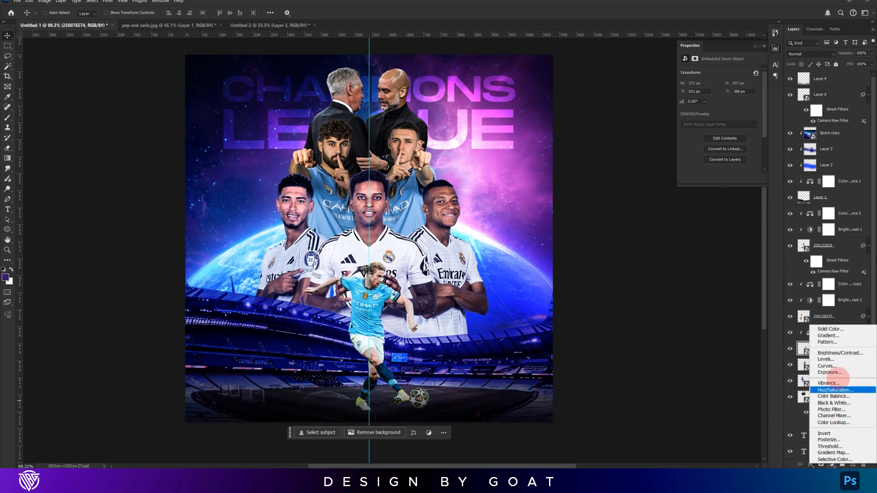
pyautogui.click(842, 358)
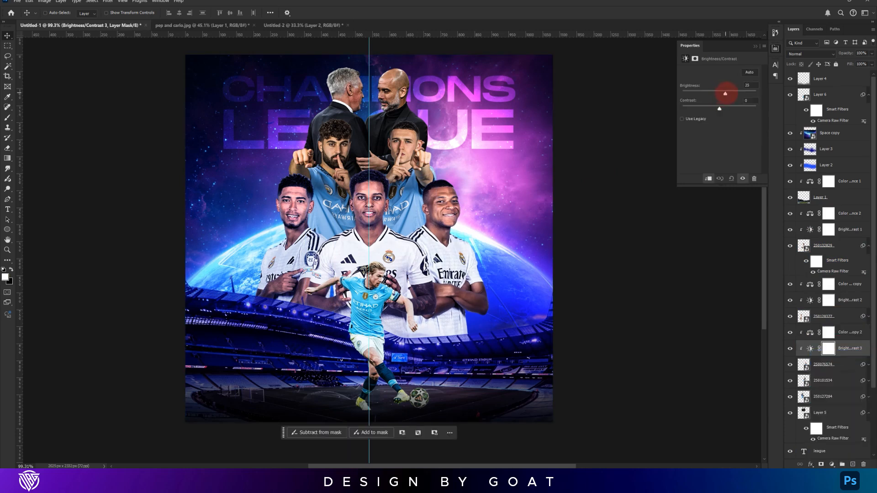
pyautogui.moveTo(727, 93)
pyautogui.mouseDown()
pyautogui.moveTo(720, 94)
pyautogui.moveTo(728, 94)
pyautogui.mouseUp()
pyautogui.click(849, 332)
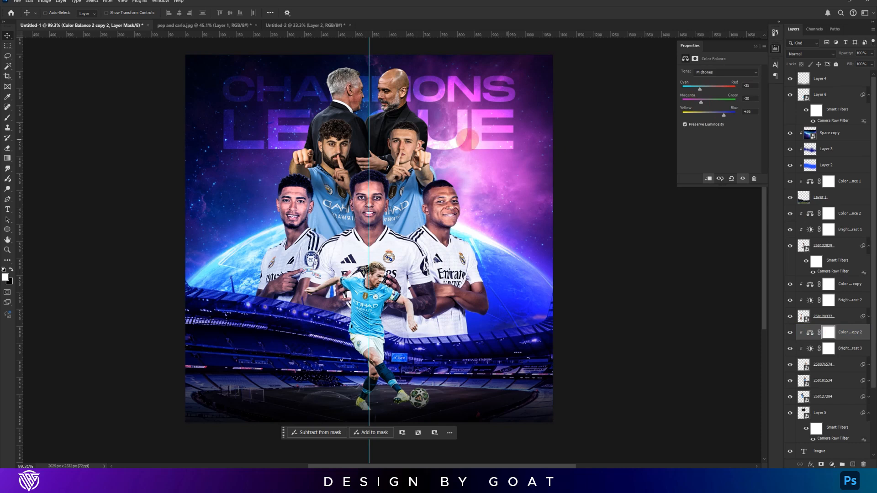
# Clip a Color Balance adjustment to the right Man City player, with midtones at -16, -12 and +47.
pyautogui.click(828, 382)
pyautogui.click(832, 463)
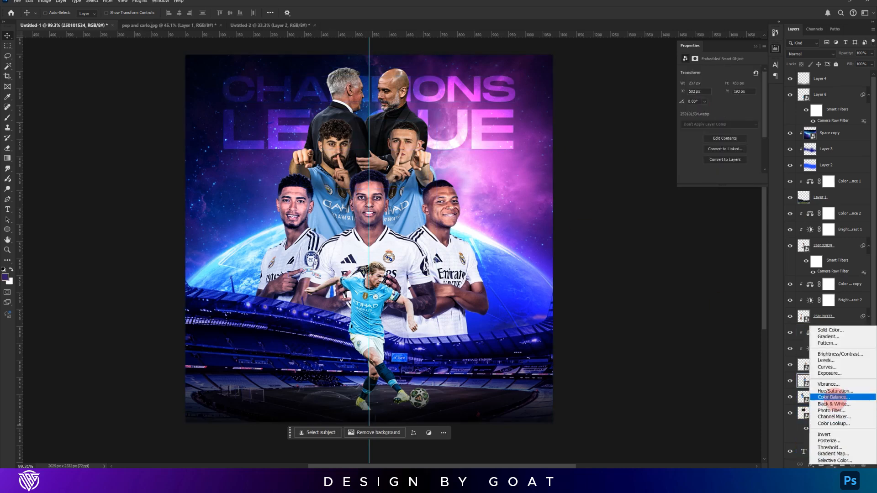
pyautogui.click(843, 393)
pyautogui.moveTo(723, 112); pyautogui.dragTo(724, 114)
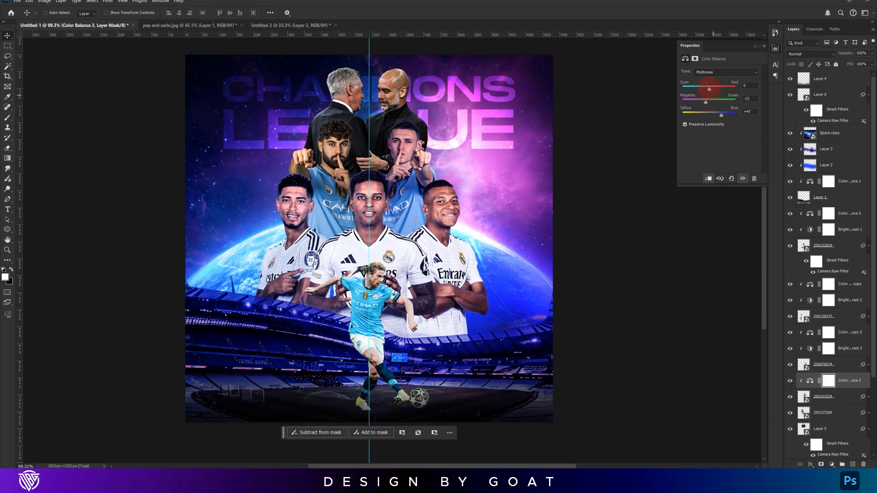
# Copy that Color Balance onto the left Man City player and the coaches, clip both copies, and set the coaches' Yellow-Blue value to +57.
pyautogui.scroll(-2, 865, 284)
pyautogui.moveTo(848, 285); pyautogui.dragTo(843, 309)
pyautogui.keyDown('alt'); pyautogui.click(843, 324); pyautogui.keyUp('alt')
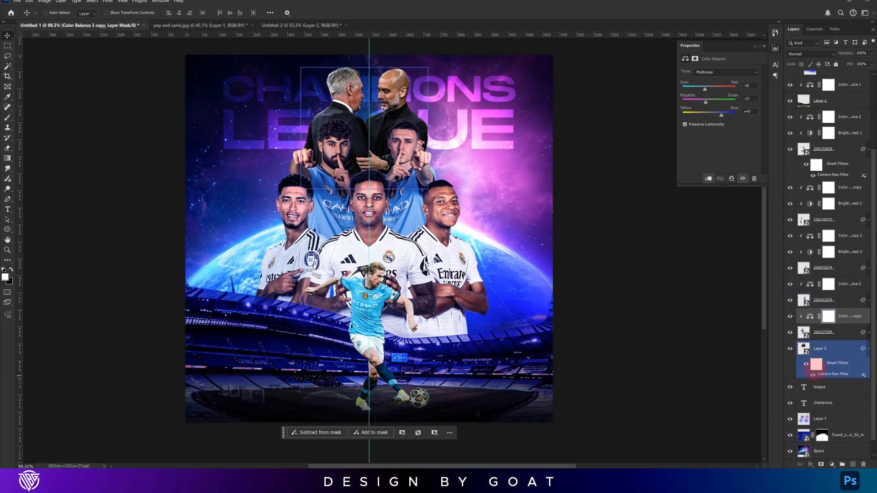
pyautogui.moveTo(841, 351); pyautogui.dragTo(844, 354)
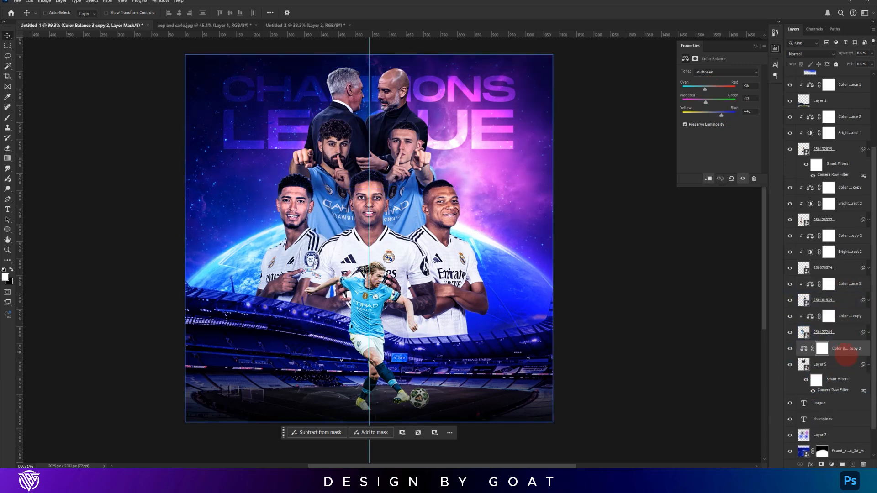
pyautogui.keyDown('alt'); pyautogui.click(846, 356); pyautogui.keyUp('alt')
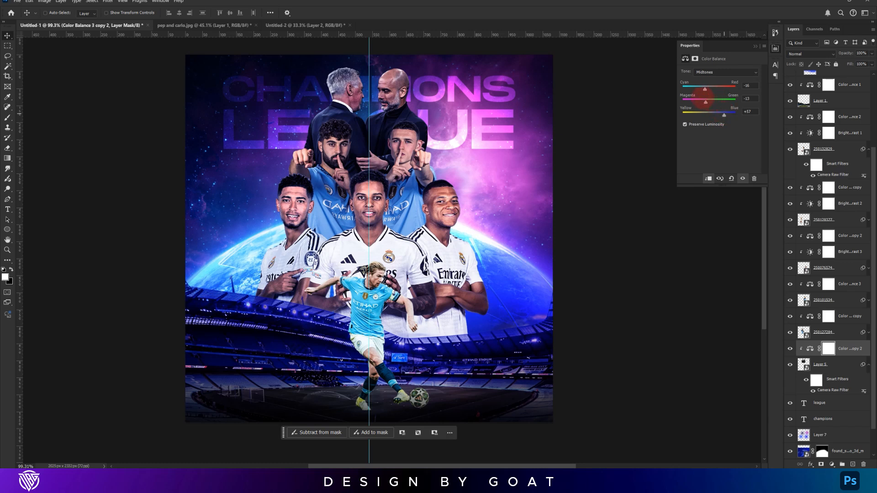
# Add a Brightness/Contrast adjustment with Brightness 22 clipped to the coaches.
pyautogui.click(853, 364)
pyautogui.click(832, 465)
pyautogui.click(830, 354)
pyautogui.hotkey('ctrl', 'alt', 'g')
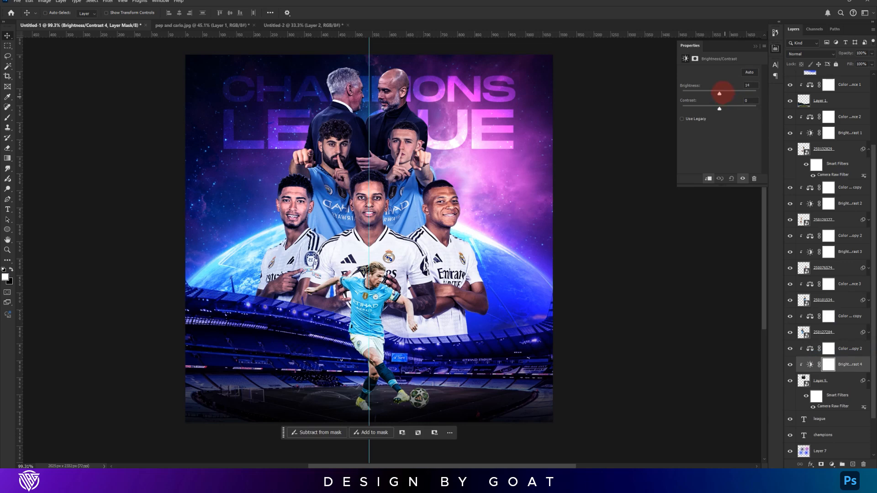
pyautogui.moveTo(723, 92); pyautogui.dragTo(726, 93)
# Copy the coaches' Brightness/Contrast adjustment onto the left and right Man City players, with Brightness 4.
pyautogui.moveTo(846, 364); pyautogui.dragTo(839, 325)
pyautogui.click(727, 93)
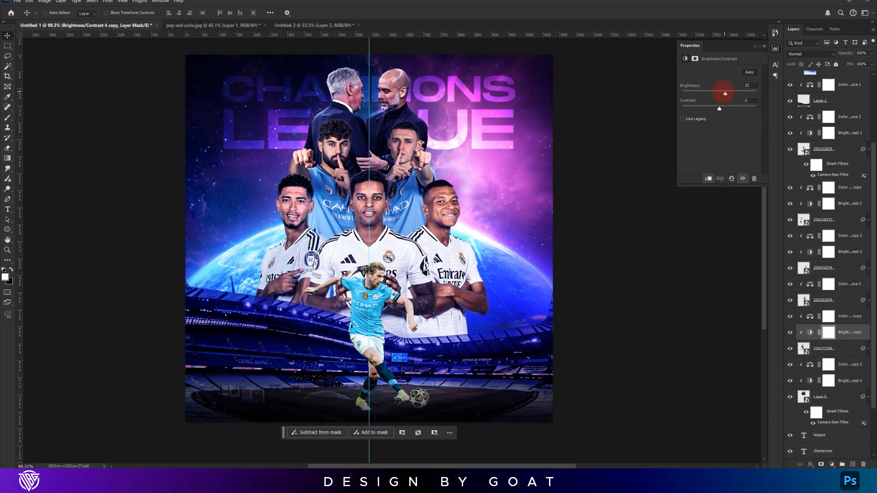
pyautogui.moveTo(726, 93); pyautogui.dragTo(721, 93)
pyautogui.moveTo(851, 330); pyautogui.dragTo(845, 294)
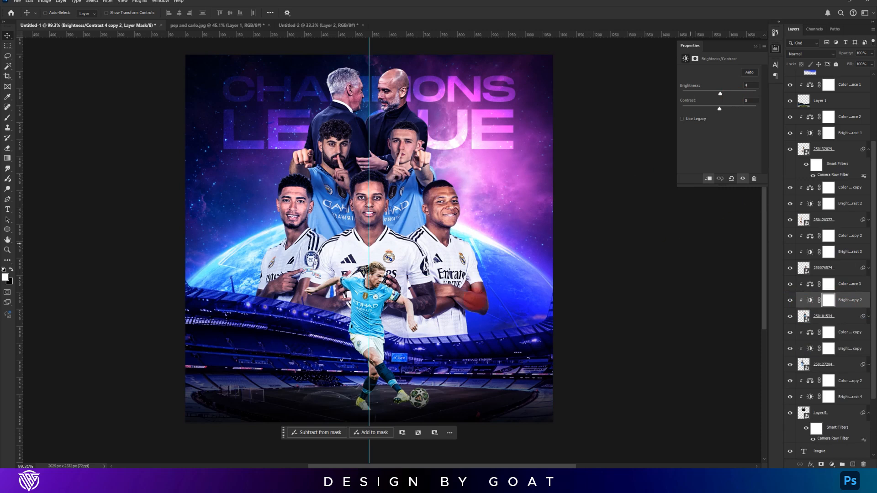
# Clip a Color Balance adjustment to the front player with the ball, setting its midtones to 0, -10 and +72.
pyautogui.scroll(3, 846, 192)
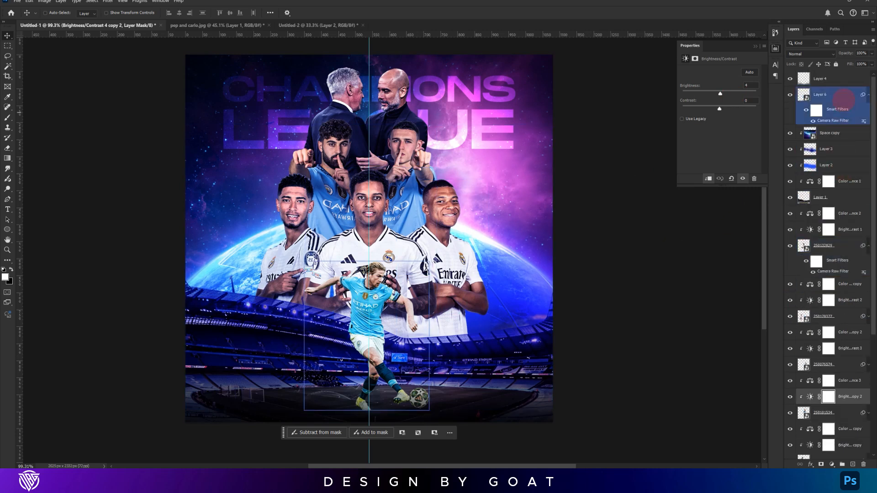
pyautogui.click(843, 99)
pyautogui.click(832, 464)
pyautogui.click(829, 396)
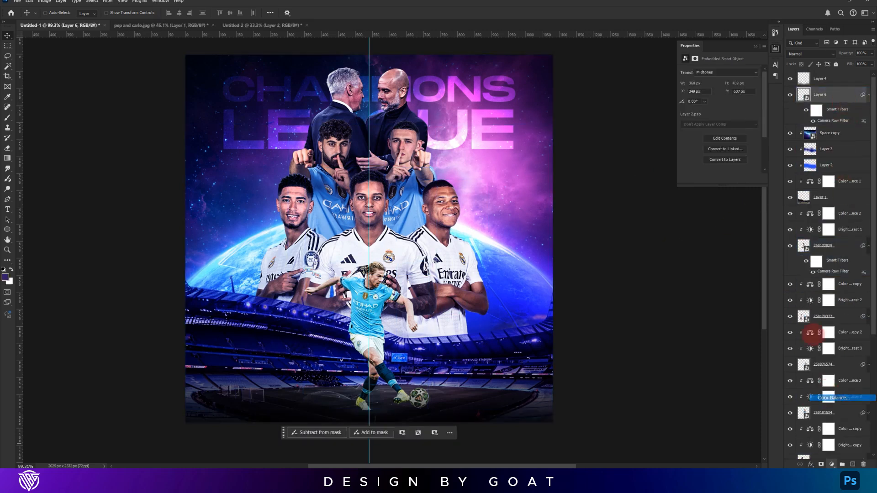
pyautogui.click(708, 179)
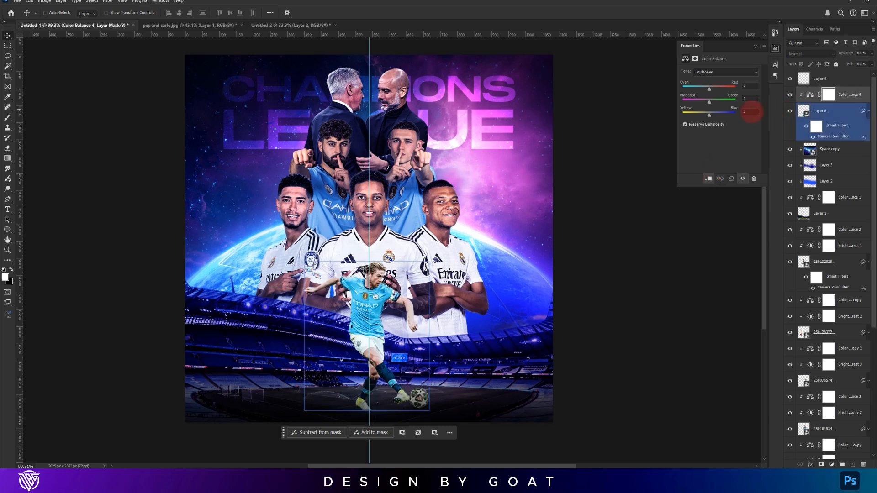
pyautogui.moveTo(710, 114); pyautogui.dragTo(718, 110)
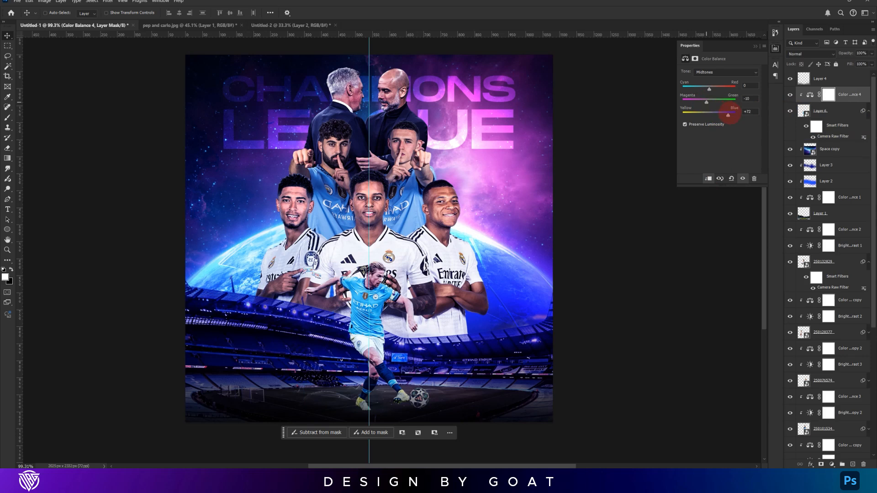
# Make a merged copy of the coaches layer together with its clipped adjustments.
pyautogui.keyDown('ctrl'); pyautogui.click(404, 114); pyautogui.keyUp('ctrl')
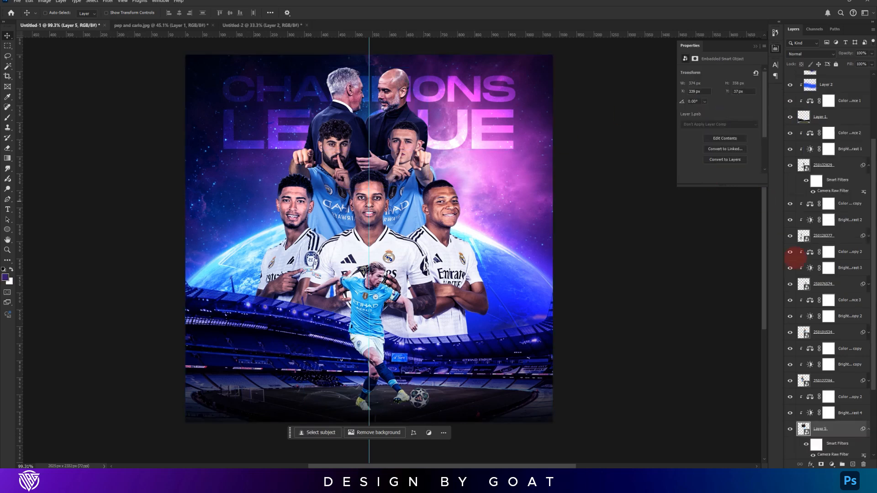
pyautogui.keyDown('shift'); pyautogui.click(854, 399); pyautogui.keyUp('shift')
pyautogui.hotkey('ctrl', 'alt', 'e')
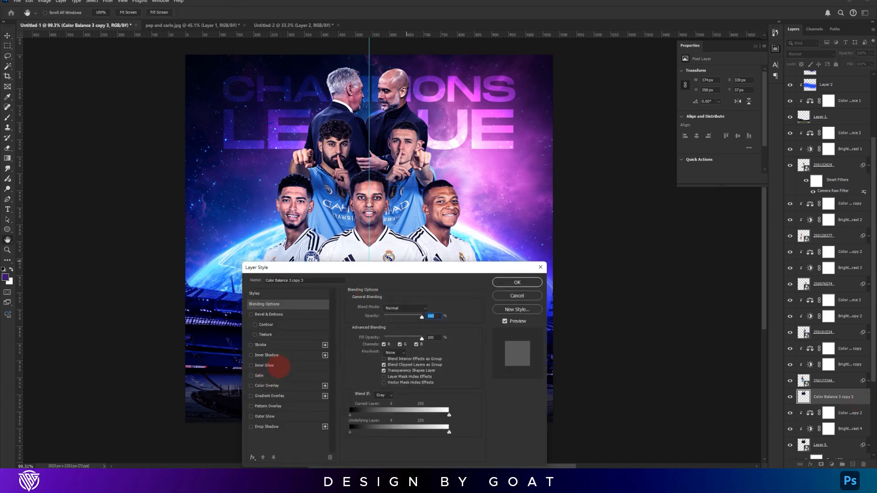
# Give the merged coaches copy a white Color Dodge Inner Glow with a size of 8 px and rasterize its layer style.
pyautogui.click(270, 365)
pyautogui.click(415, 308)
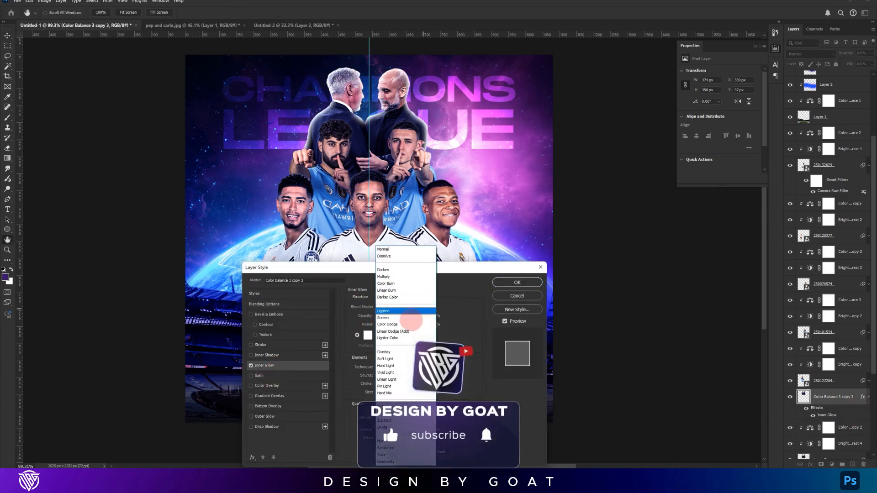
pyautogui.click(393, 324)
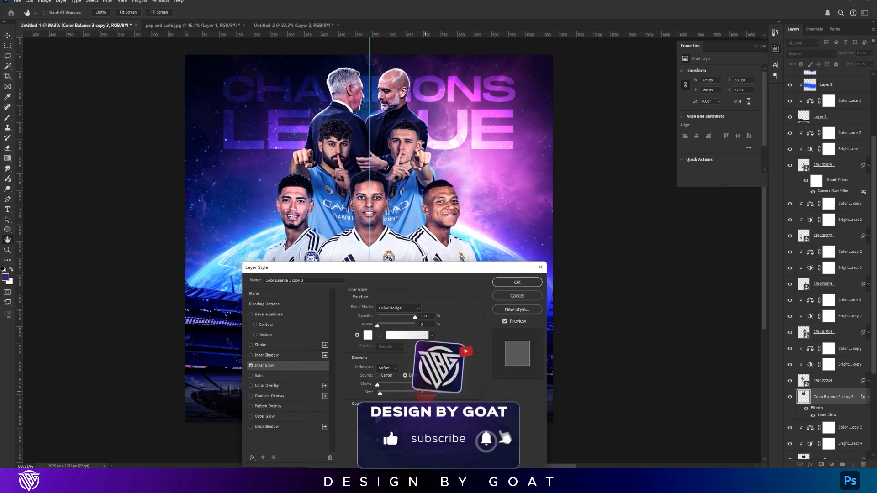
pyautogui.doubleClick(425, 392)
pyautogui.write('10')
pyautogui.click(426, 392)
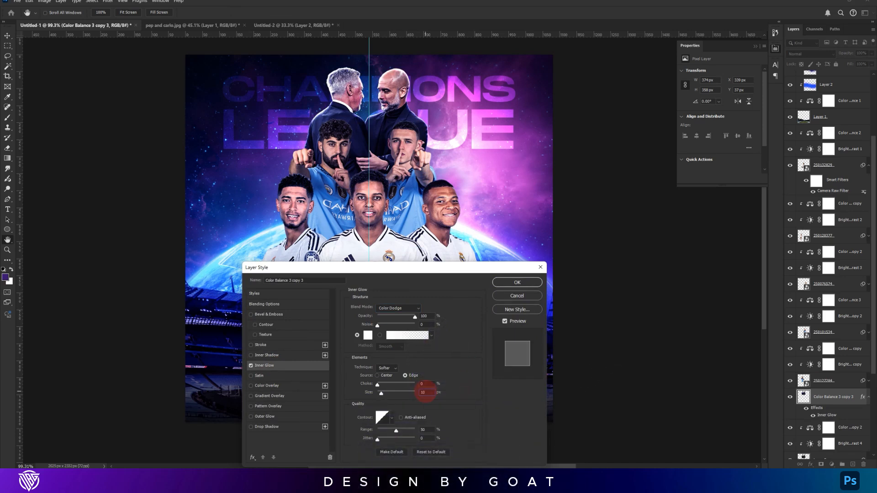
pyautogui.write('8')
pyautogui.press('Return')
pyautogui.rightClick(850, 395)
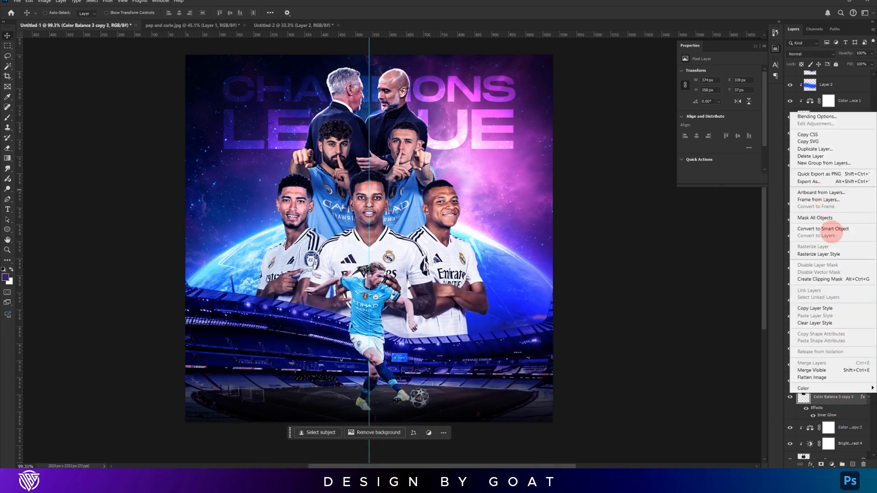
pyautogui.click(829, 254)
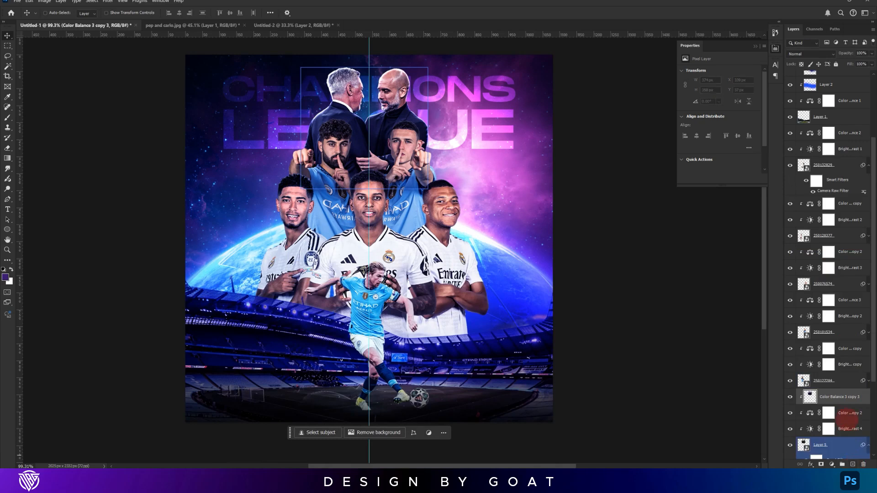
# Erase the glow between the two coaches and along their lower bodies with a large eraser.
pyautogui.click(846, 411)
pyautogui.click(7, 148)
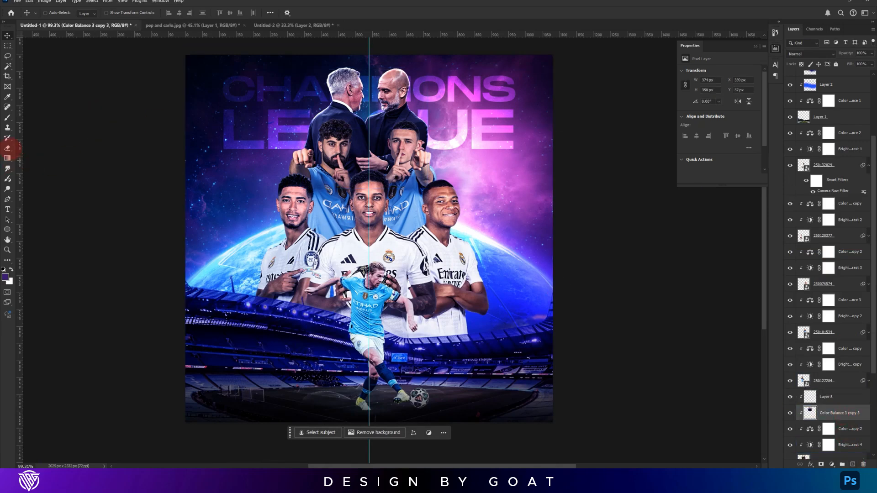
pyautogui.rightClick(382, 104)
pyautogui.moveTo(389, 78); pyautogui.dragTo(352, 72)
pyautogui.moveTo(285, 188)
pyautogui.mouseDown()
pyautogui.moveTo(444, 207)
pyautogui.moveTo(407, 227)
pyautogui.mouseUp()
pyautogui.moveTo(374, 137); pyautogui.dragTo(358, 127)
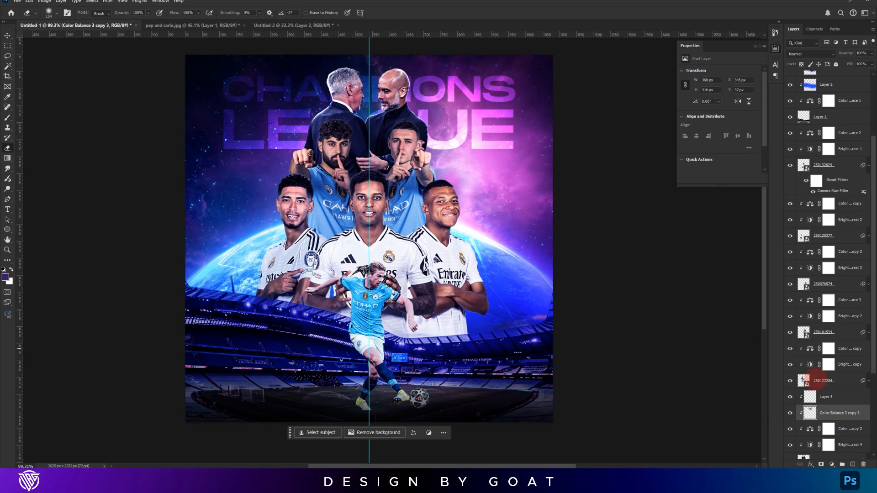
# Set the empty layer clipped above the coaches to Overlay and paint pink light sampled from the background onto the right coach.
pyautogui.click(827, 397)
pyautogui.click(7, 117)
pyautogui.click(809, 54)
pyautogui.click(802, 148)
pyautogui.keyDown('alt'); pyautogui.click(506, 128); pyautogui.keyUp('alt')
pyautogui.moveTo(506, 127); pyautogui.dragTo(481, 128)
pyautogui.click(446, 103)
pyautogui.moveTo(447, 101)
pyautogui.mouseDown()
pyautogui.moveTo(418, 100)
pyautogui.moveTo(455, 139)
pyautogui.moveTo(460, 161)
pyautogui.mouseUp()
pyautogui.hotkey('ctrl', 'z')
pyautogui.moveTo(443, 70); pyautogui.dragTo(447, 118)
pyautogui.click(430, 100)
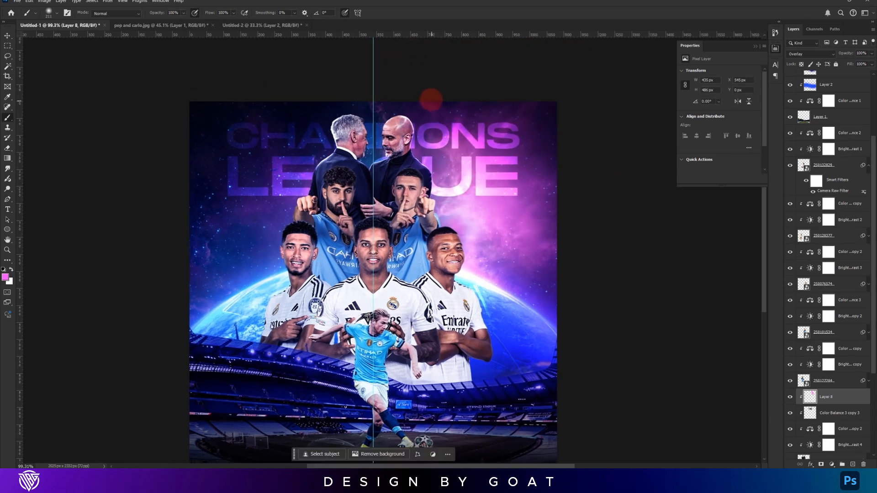
# Sample dark blue from the background and paint it as light over the left coach on the Overlay layer.
pyautogui.keyDown('alt'); pyautogui.click(307, 160); pyautogui.keyUp('alt')
pyautogui.moveTo(312, 141); pyautogui.dragTo(333, 95)
pyautogui.keyDown('alt'); pyautogui.click(309, 143); pyautogui.keyUp('alt')
pyautogui.click(310, 148)
pyautogui.moveTo(262, 232); pyautogui.dragTo(262, 234)
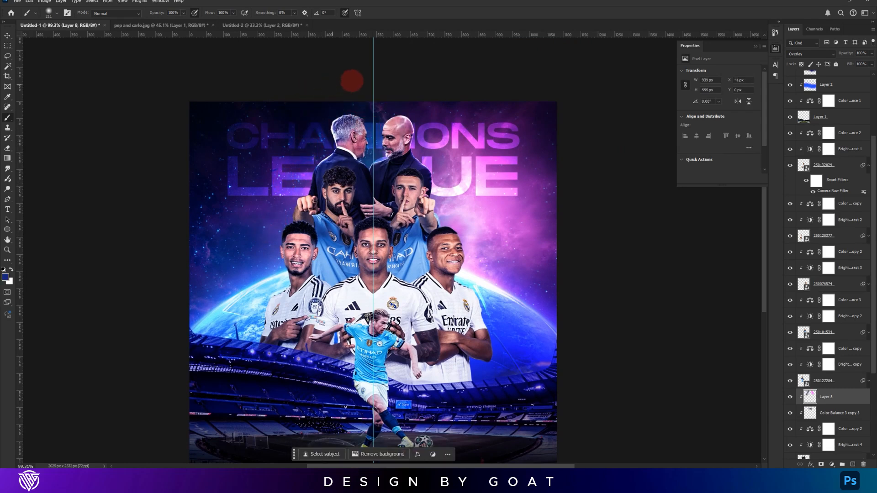
pyautogui.keyDown('alt'); pyautogui.rightClick(400, 132); pyautogui.keyUp('alt')
pyautogui.keyDown('alt'); pyautogui.rightClick(373, 159); pyautogui.keyUp('alt')
# Duplicate the right Man City player with his clipped adjustments and merge the duplicates into one layer.
pyautogui.scroll(-3, 428, 186)
pyautogui.press('v')
pyautogui.keyDown('ctrl'); pyautogui.click(409, 192); pyautogui.keyUp('ctrl')
pyautogui.keyDown('shift'); pyautogui.click(855, 302); pyautogui.keyUp('shift')
pyautogui.hotkey('ctrl', 'j')
pyautogui.hotkey('ctrl', 'e')
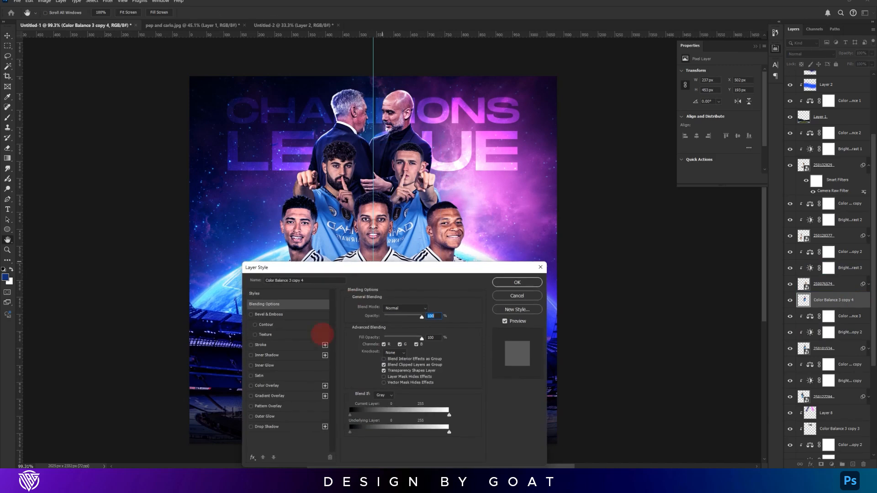
# Apply a 6 px Color Dodge Inner Glow to the merged copy of the right Man City player and rasterize its layer style.
pyautogui.click(307, 366)
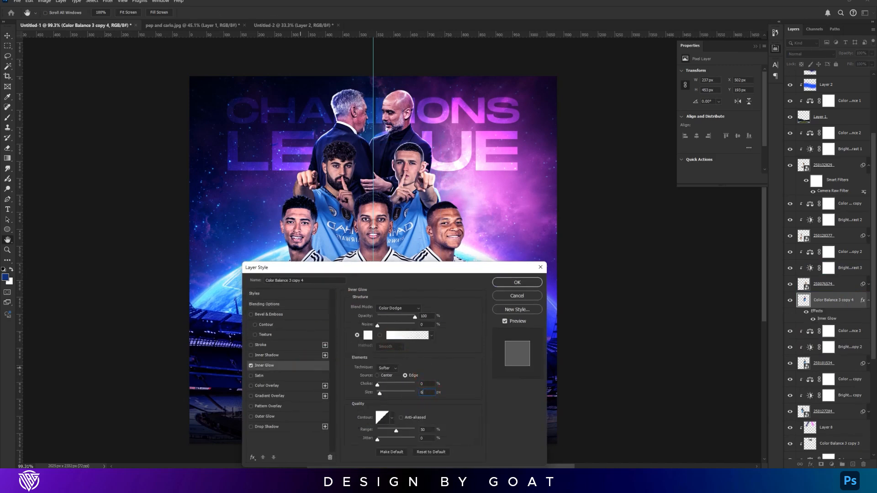
pyautogui.press('Return')
pyautogui.rightClick(836, 299)
pyautogui.click(834, 163)
# Clip the glow copy to the right Man City player and erase its glow around his hands and lower torso.
pyautogui.press('e')
pyautogui.keyDown('alt'); pyautogui.click(849, 308); pyautogui.keyUp('alt')
pyautogui.moveTo(387, 195); pyautogui.dragTo(421, 175)
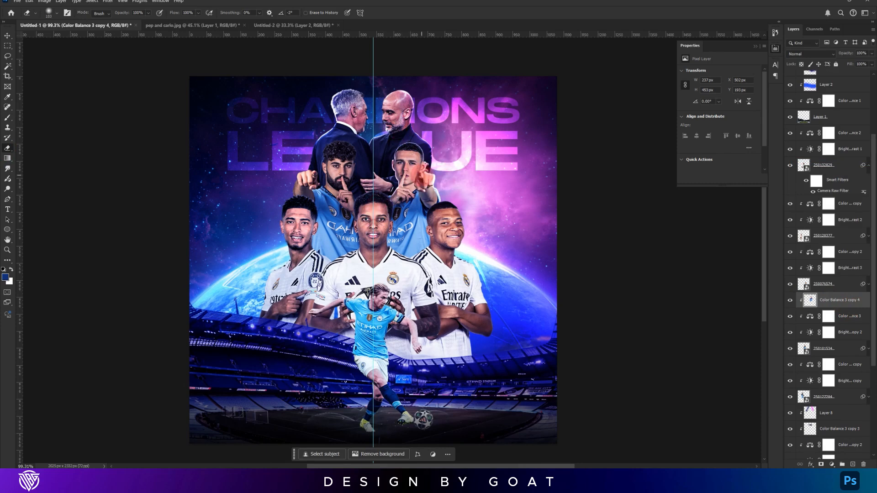
pyautogui.moveTo(436, 204)
pyautogui.mouseDown()
pyautogui.moveTo(403, 210)
pyautogui.moveTo(379, 195)
pyautogui.mouseUp()
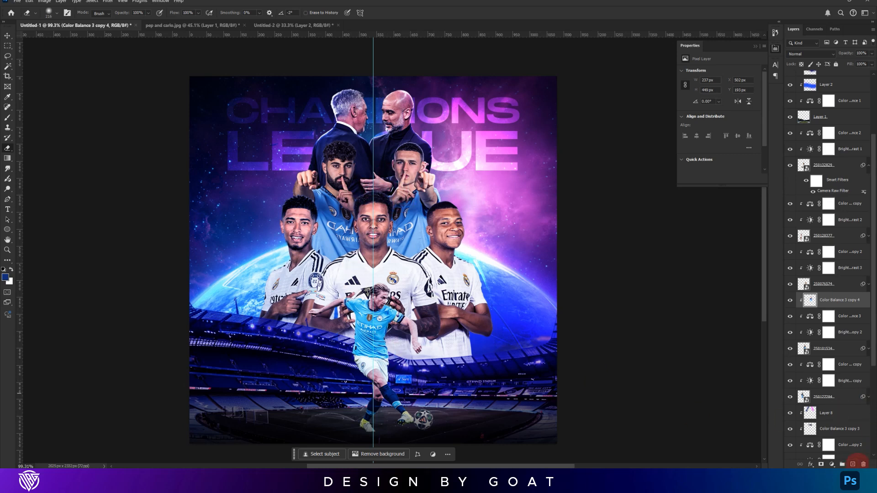
# Add a new clipped layer above the right Man City player's glow copy and set its blend mode to Overlay.
pyautogui.hotkey('ctrl', 'shift', 'alt', 'n')
pyautogui.keyDown('alt'); pyautogui.click(820, 307); pyautogui.keyUp('alt')
pyautogui.click(809, 53)
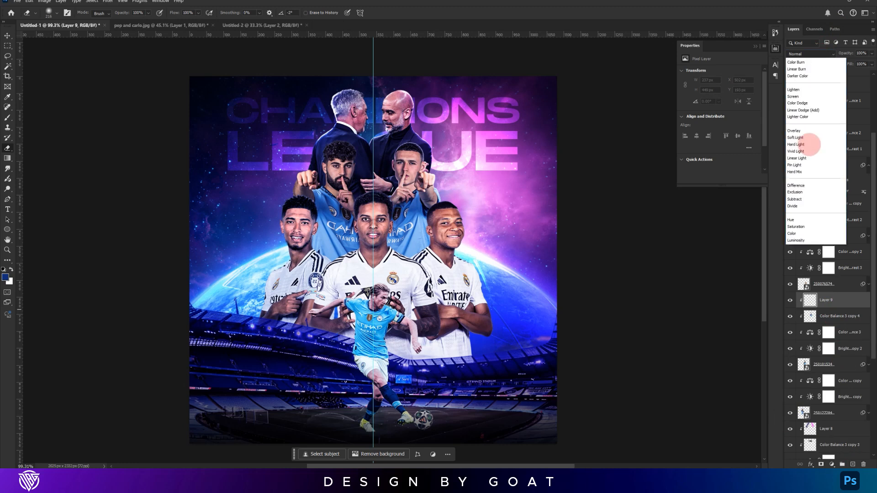
pyautogui.click(804, 164)
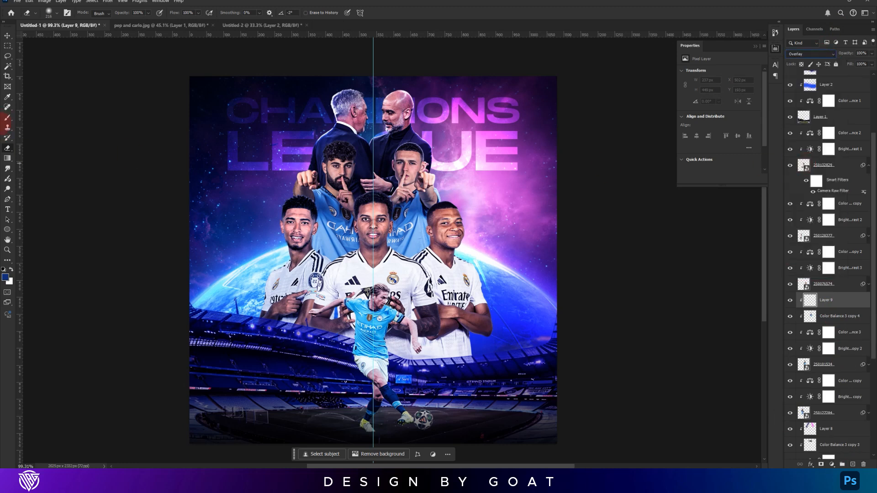
# Brush pink light sampled from the background onto the outer side of the right Man City player.
pyautogui.click(8, 118)
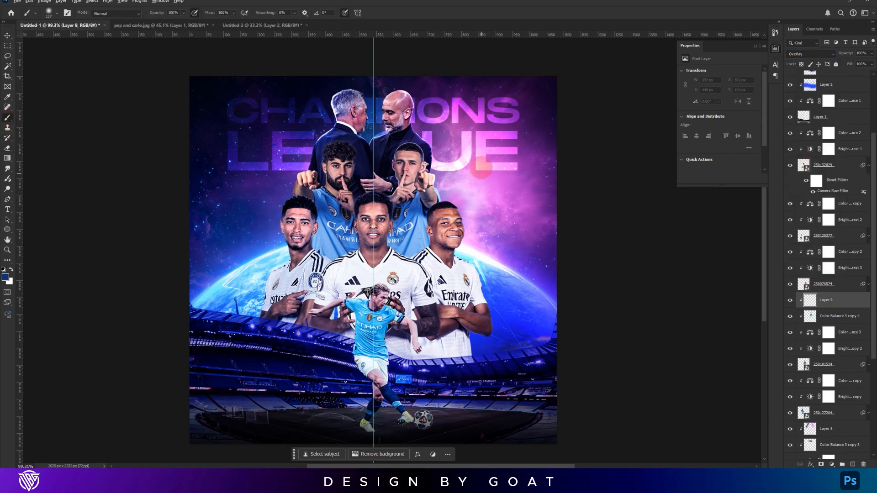
pyautogui.keyDown('alt'); pyautogui.click(498, 136); pyautogui.keyUp('alt')
pyautogui.moveTo(444, 137)
pyautogui.mouseDown()
pyautogui.moveTo(457, 138)
pyautogui.moveTo(486, 250)
pyautogui.mouseUp()
pyautogui.hotkey('ctrl', 'z')
pyautogui.click(452, 159)
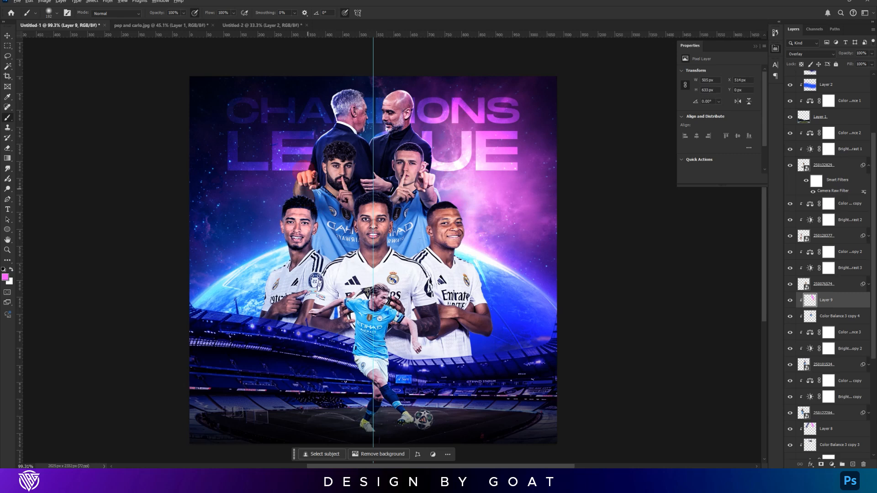
# Brush dark blue and brighter blue light sampled from the poster onto the inner side of the right Man City player.
pyautogui.keyDown('alt'); pyautogui.click(326, 119); pyautogui.keyUp('alt')
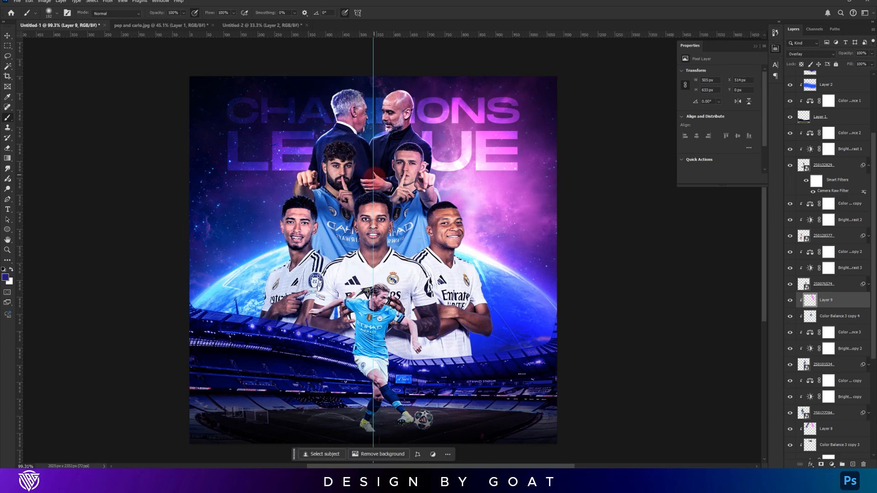
pyautogui.click(376, 156)
pyautogui.hotkey('ctrl', 'z')
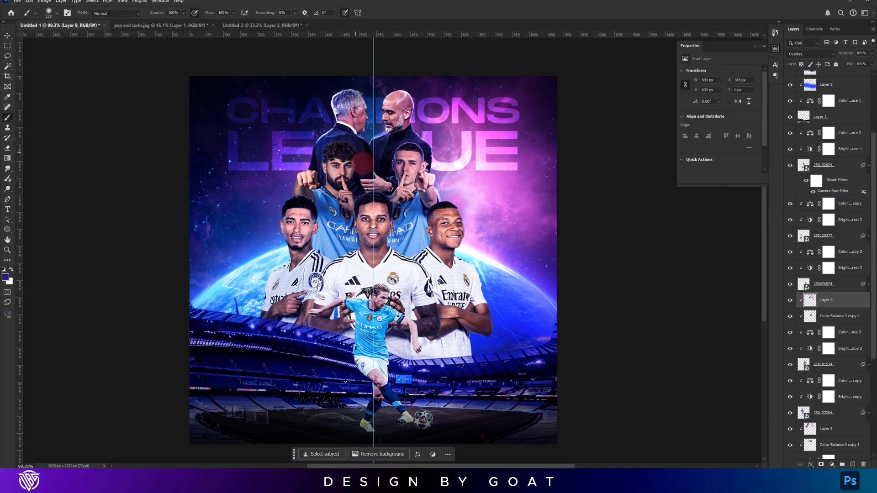
pyautogui.click(374, 163)
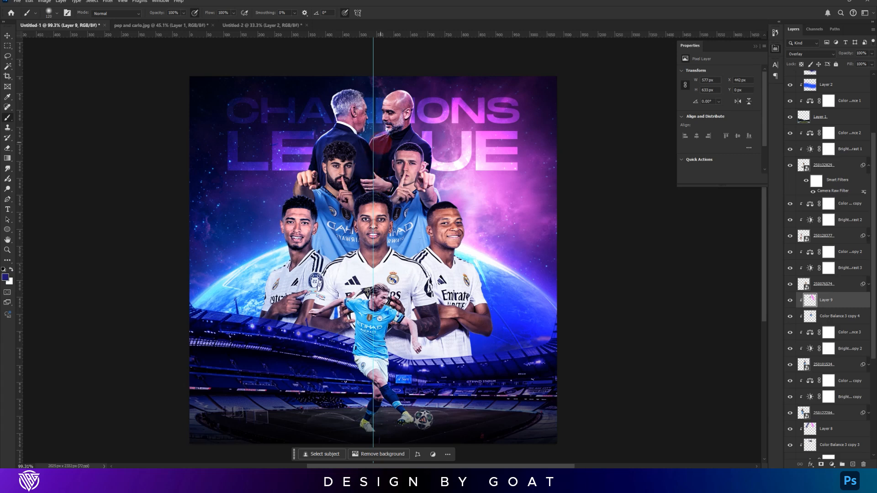
pyautogui.click(367, 156)
pyautogui.keyDown('alt'); pyautogui.click(504, 284); pyautogui.keyUp('alt')
pyautogui.moveTo(504, 285); pyautogui.dragTo(516, 285)
pyautogui.click(363, 154)
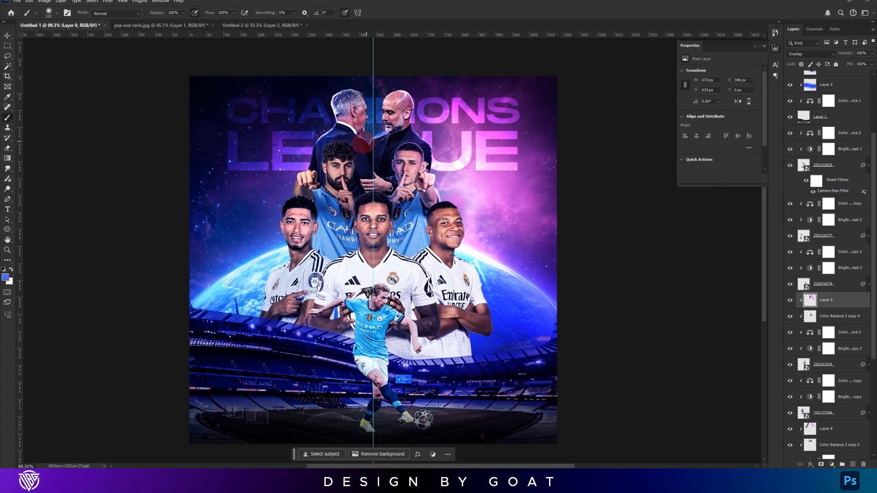
# Make a merged copy of the left Man City player with its adjustments, apply an Inner Glow, and rasterize its layer style.
pyautogui.press('v')
pyautogui.click(339, 180)
pyautogui.keyDown('shift'); pyautogui.click(857, 382); pyautogui.keyUp('shift')
pyautogui.hotkey('ctrl', 'j')
pyautogui.hotkey('ctrl', 'e')
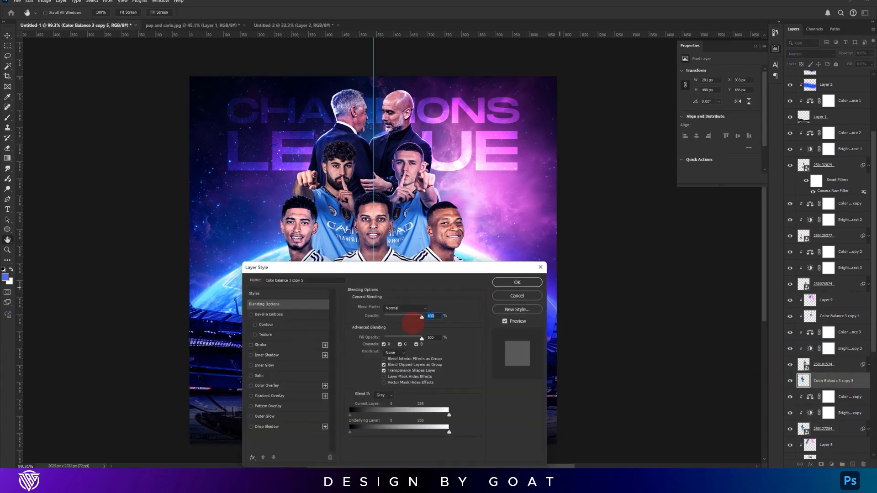
pyautogui.click(314, 364)
pyautogui.click(517, 283)
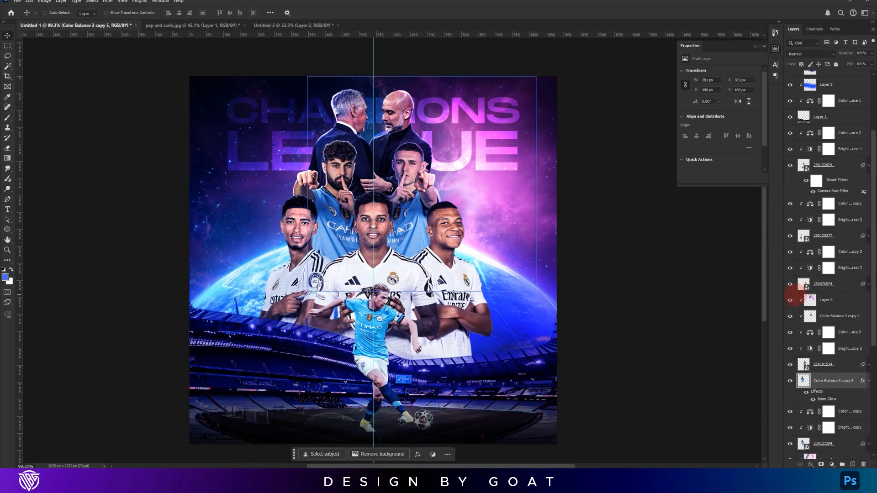
pyautogui.rightClick(827, 379)
pyautogui.click(819, 238)
# Erase the excess glow from the left Man City player's glow copy with a large soft eraser.
pyautogui.press('e')
pyautogui.moveTo(342, 123); pyautogui.dragTo(360, 118)
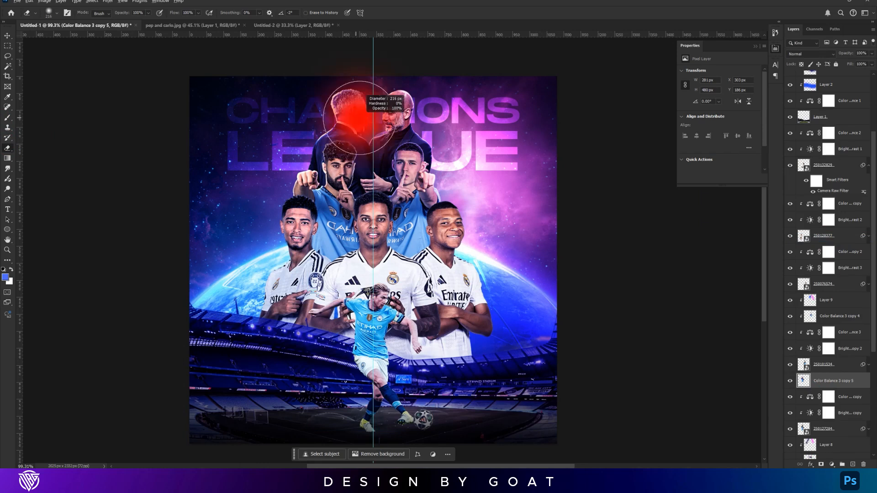
pyautogui.press(']')
pyautogui.press(']')
pyautogui.press(']')
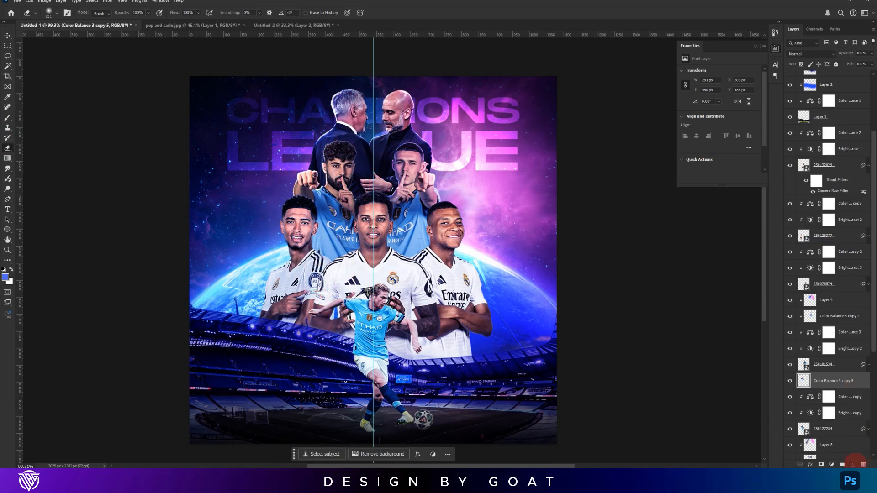
# Add a layer above the left Man City player's glow copy, clip both to the player, and set the blend mode to Overlay.
pyautogui.click(853, 463)
pyautogui.rightClick(842, 391)
pyautogui.click(842, 280)
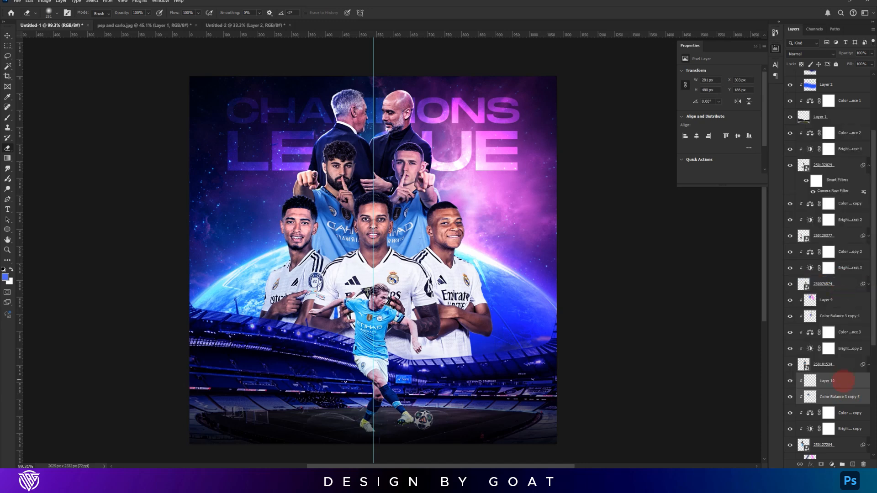
pyautogui.click(810, 54)
pyautogui.click(811, 162)
# Brush blue light onto the outer side of the left Man City player and pink light onto his inner side.
pyautogui.click(7, 118)
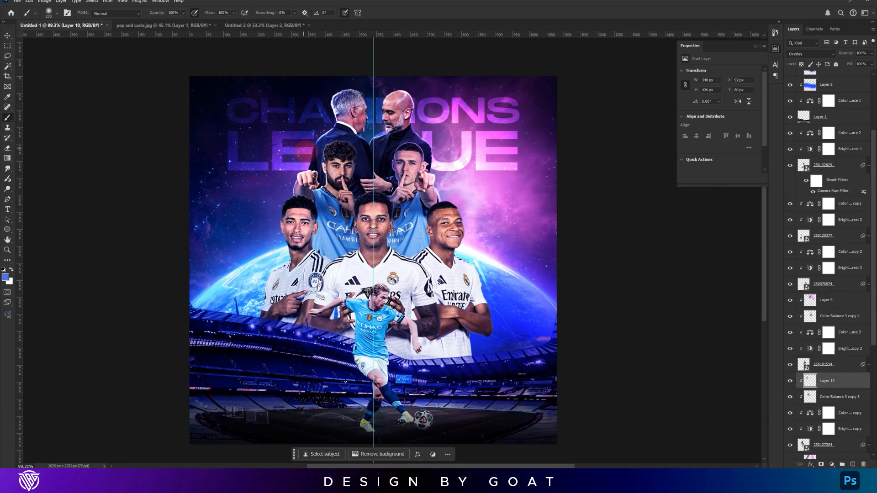
pyautogui.click(326, 121)
pyautogui.click(11, 270)
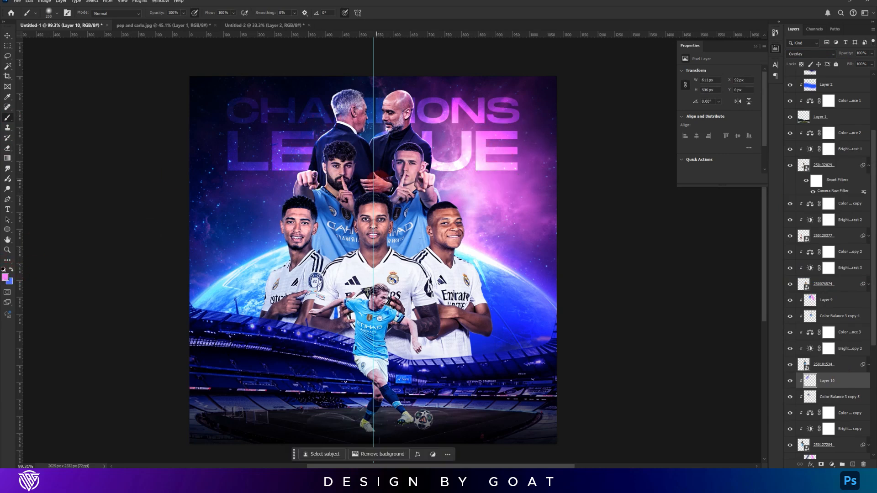
pyautogui.click(385, 185)
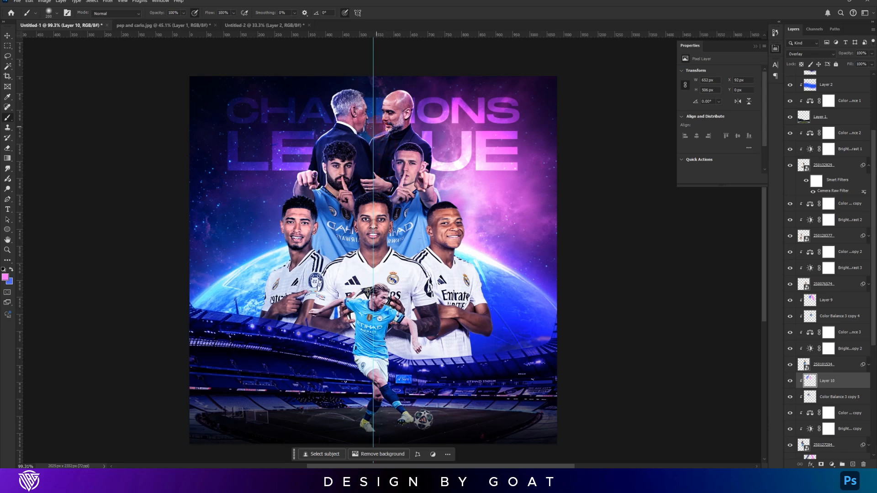
# Apply a 7 px Color Dodge Inner Glow to a merged copy of the central Real Madrid player and rasterize its layer style.
pyautogui.press('v')
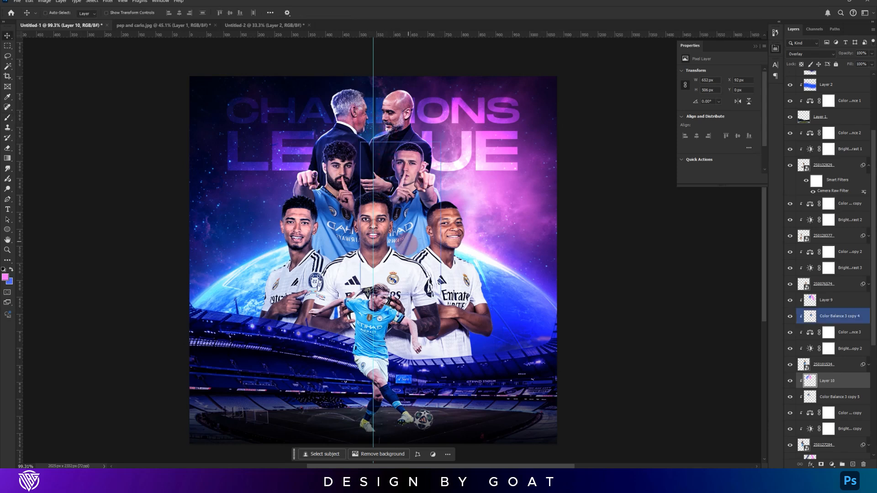
pyautogui.click(845, 167)
pyautogui.keyDown('shift'); pyautogui.click(842, 136); pyautogui.keyUp('shift')
pyautogui.hotkey('ctrl', 'j')
pyautogui.hotkey('ctrl', 'e')
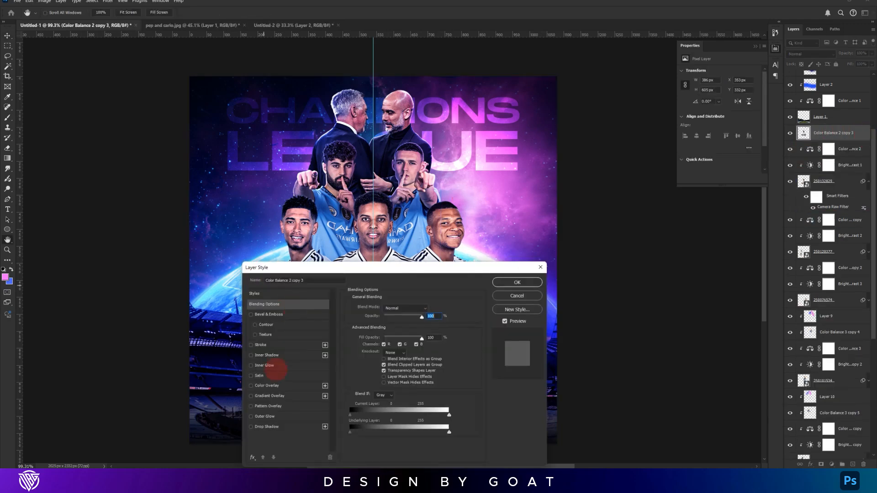
pyautogui.click(272, 365)
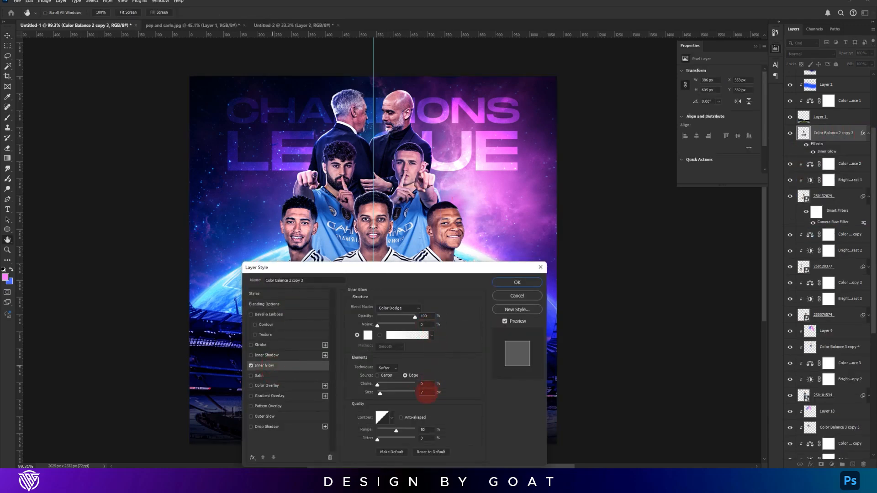
pyautogui.press('Return')
pyautogui.rightClick(830, 133)
pyautogui.click(818, 277)
# Clip the glow copy to the central Real Madrid player and erase its excess glow, including around the lower torso.
pyautogui.keyDown('alt'); pyautogui.click(822, 125); pyautogui.keyUp('alt')
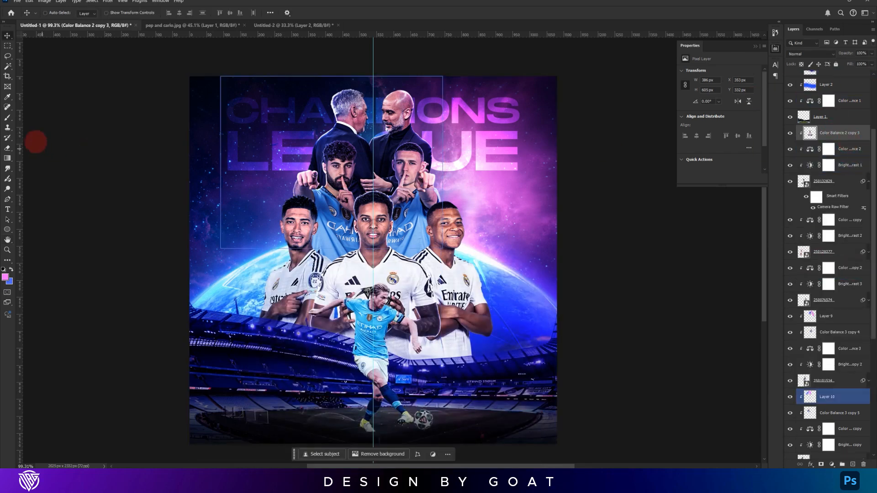
pyautogui.click(8, 148)
pyautogui.moveTo(387, 173); pyautogui.dragTo(370, 173)
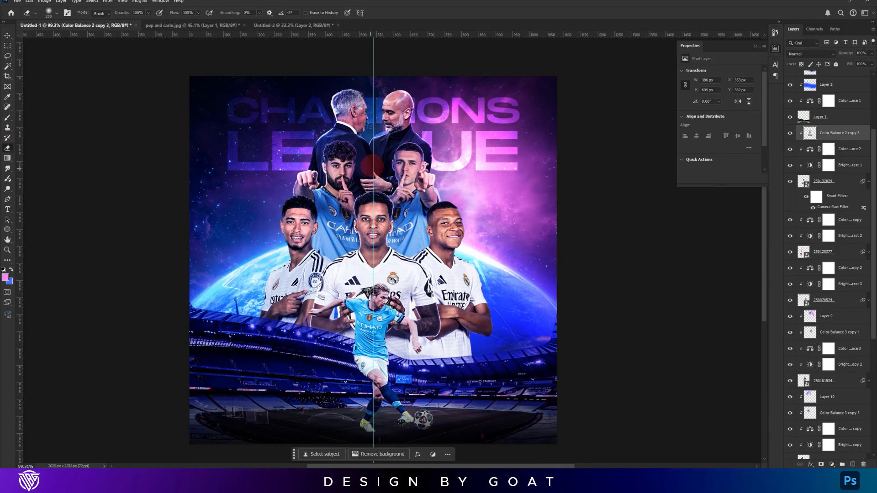
pyautogui.moveTo(302, 377); pyautogui.dragTo(395, 344)
pyautogui.moveTo(375, 318)
pyautogui.mouseDown()
pyautogui.moveTo(387, 317)
pyautogui.moveTo(333, 366)
pyautogui.moveTo(388, 409)
pyautogui.moveTo(281, 417)
pyautogui.mouseUp()
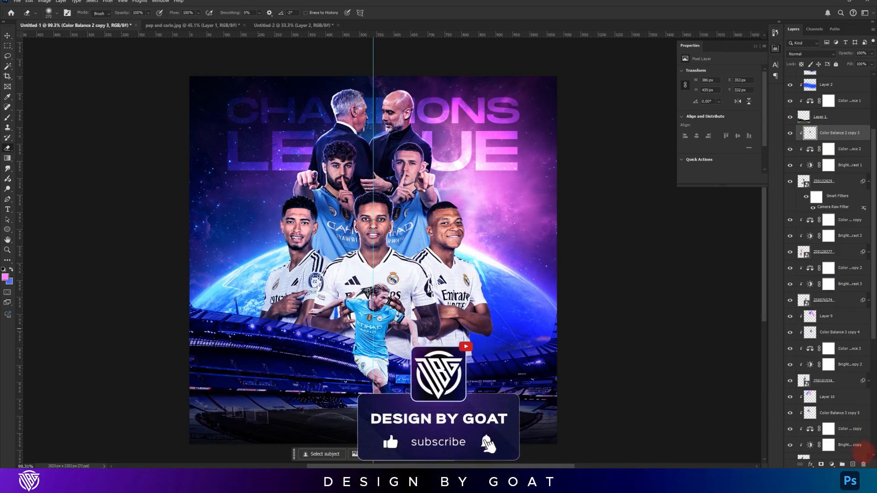
# Add a clipped Overlay layer above the central Real Madrid player's glow copy and brush pink light along his right side.
pyautogui.click(853, 464)
pyautogui.keyDown('alt'); pyautogui.click(845, 141); pyautogui.keyUp('alt')
pyautogui.click(7, 118)
pyautogui.click(410, 240)
pyautogui.keyDown('alt'); pyautogui.rightClick(420, 224); pyautogui.keyUp('alt')
pyautogui.moveTo(414, 187); pyautogui.dragTo(394, 166)
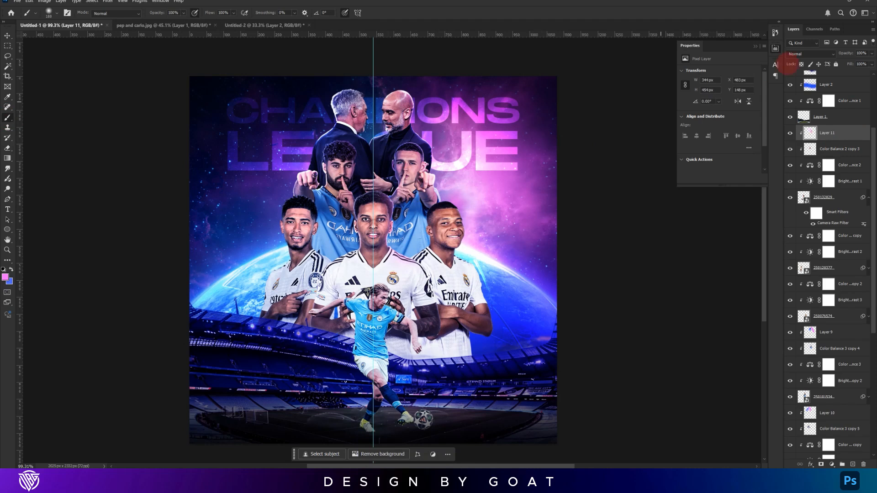
pyautogui.click(807, 54)
pyautogui.click(816, 170)
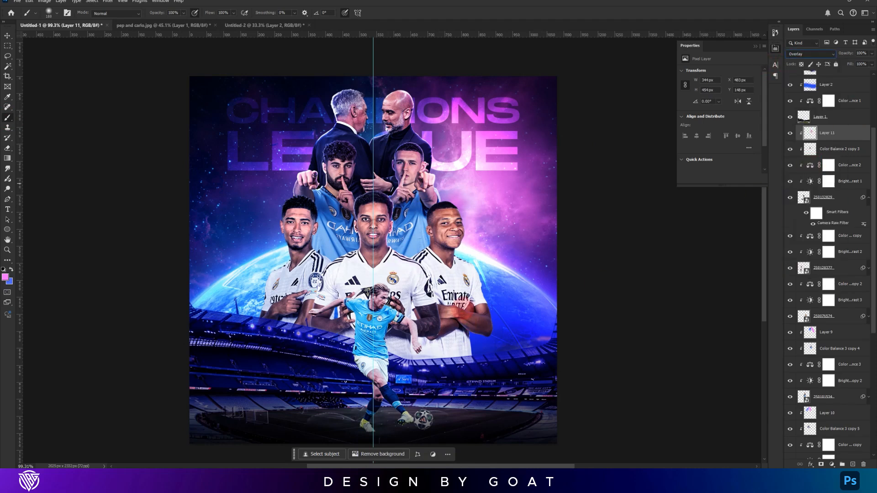
pyautogui.moveTo(473, 318); pyautogui.dragTo(479, 331)
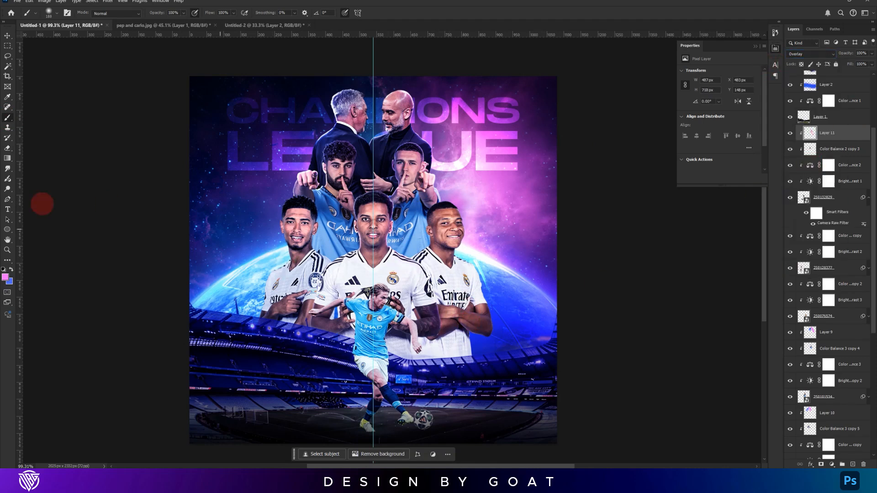
# Brush blue light along the left side of the central Real Madrid player.
pyautogui.click(12, 270)
pyautogui.moveTo(337, 238); pyautogui.dragTo(334, 238)
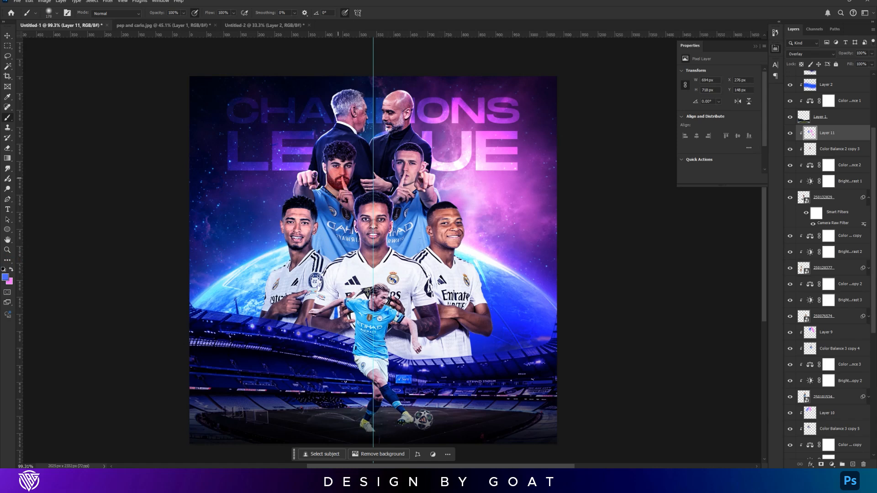
pyautogui.click(289, 317)
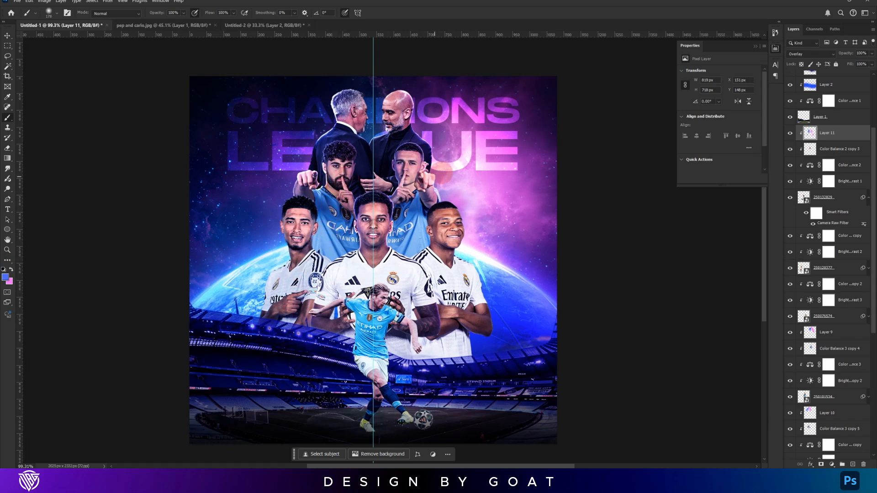
# Make a merged copy of the right Real Madrid player with its adjustments, apply an Inner Glow, and rasterize its layer style.
pyautogui.press('v')
pyautogui.keyDown('ctrl'); pyautogui.click(458, 222); pyautogui.keyUp('ctrl')
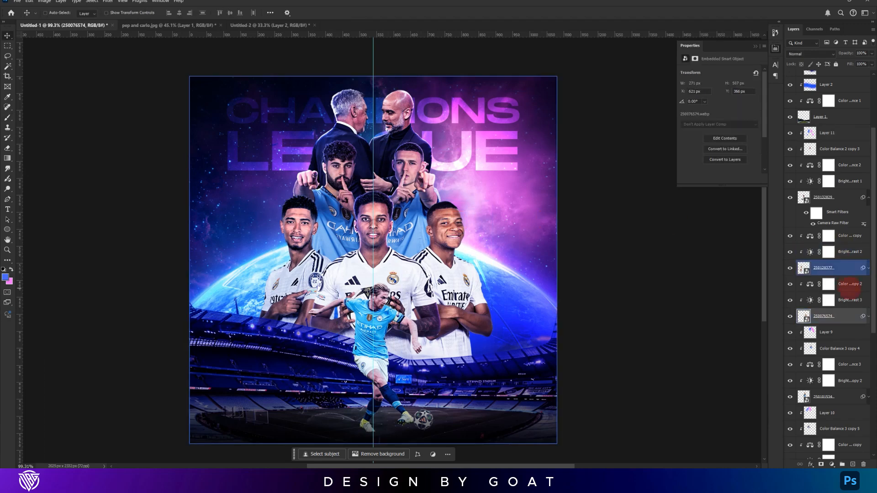
pyautogui.keyDown('shift'); pyautogui.click(852, 284); pyautogui.keyUp('shift')
pyautogui.hotkey('ctrl', 'j')
pyautogui.hotkey('ctrl', 'e')
pyautogui.doubleClick(864, 284)
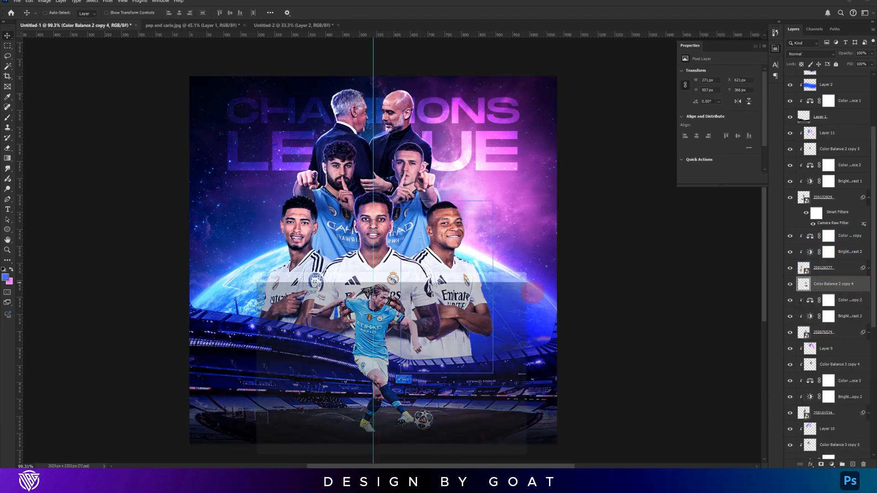
pyautogui.click(265, 365)
pyautogui.press('Return')
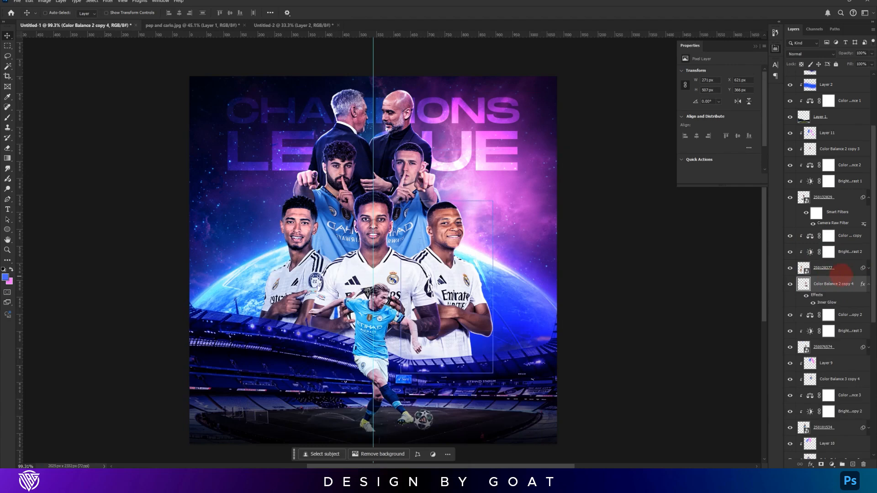
pyautogui.rightClick(830, 280)
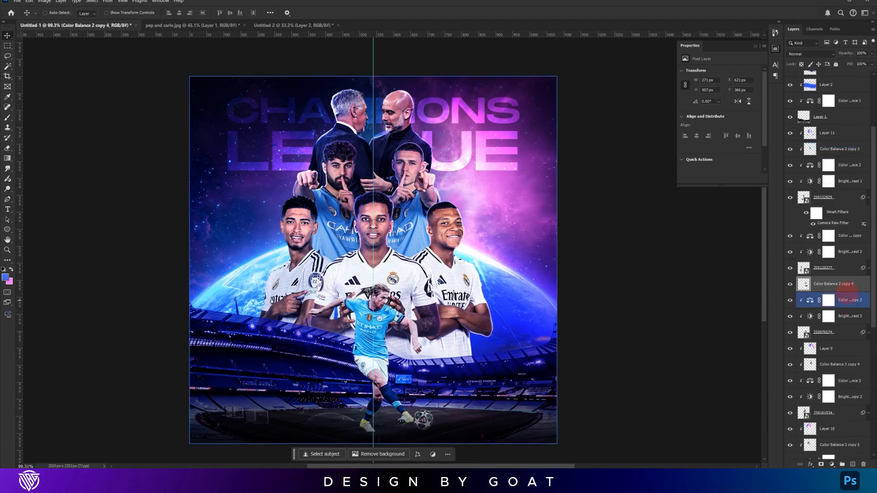
# Clip the glow copy to the right Real Madrid player and erase its excess glow with a soft eraser.
pyautogui.keyDown('alt'); pyautogui.click(847, 292); pyautogui.keyUp('alt')
pyautogui.click(8, 148)
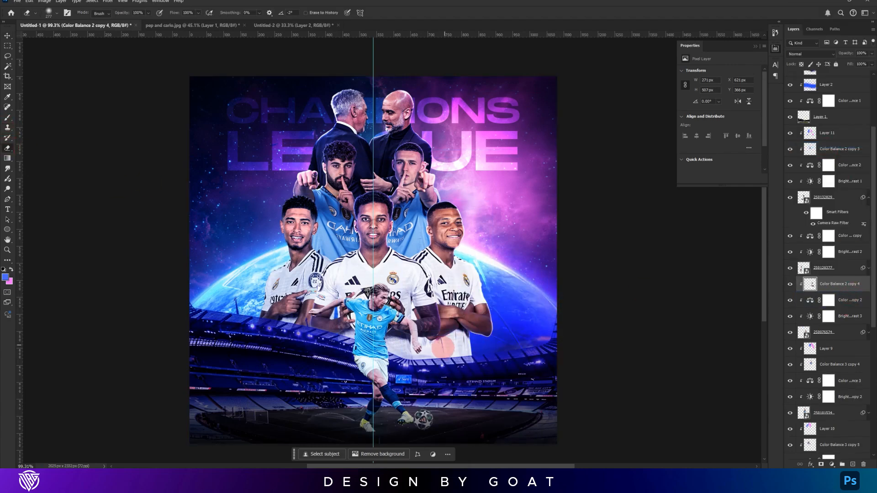
pyautogui.rightClick(456, 185)
pyautogui.moveTo(456, 184); pyautogui.dragTo(436, 183)
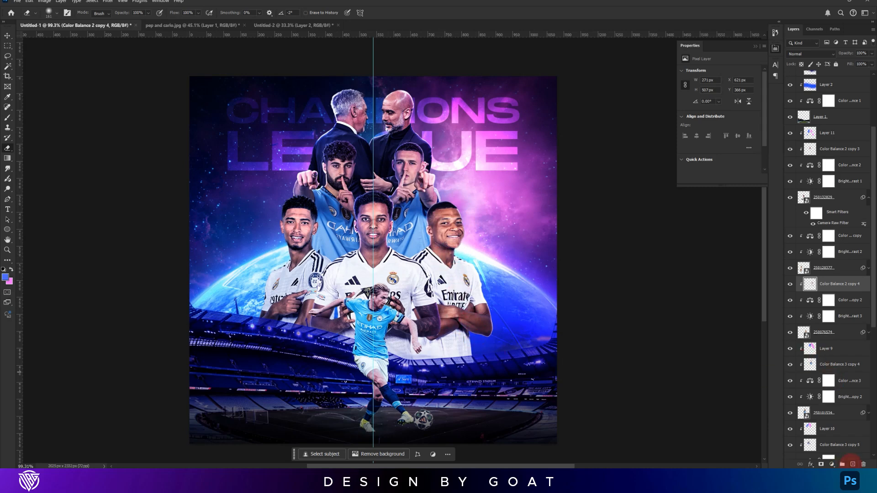
# Add a clipped Overlay layer above the right Real Madrid player's glow copy and brush blue light onto his lower outer side.
pyautogui.hotkey('ctrl', 'shift', 'alt', 'n')
pyautogui.click(7, 118)
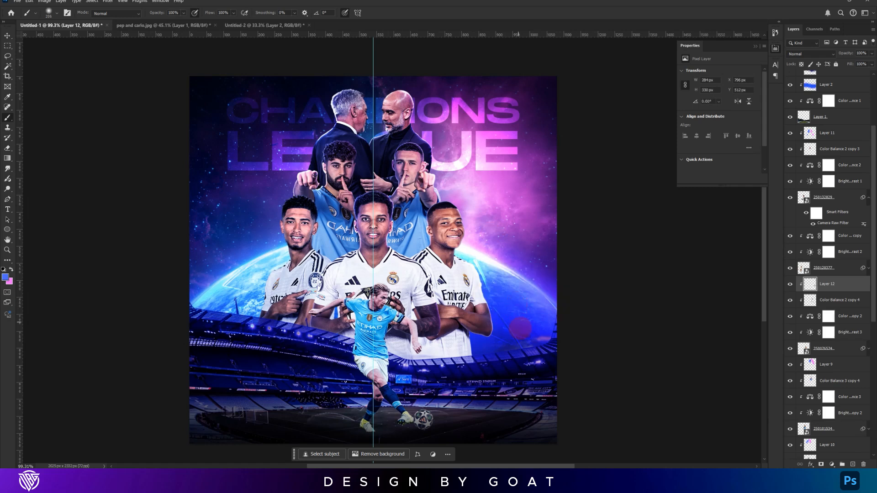
pyautogui.click(827, 54)
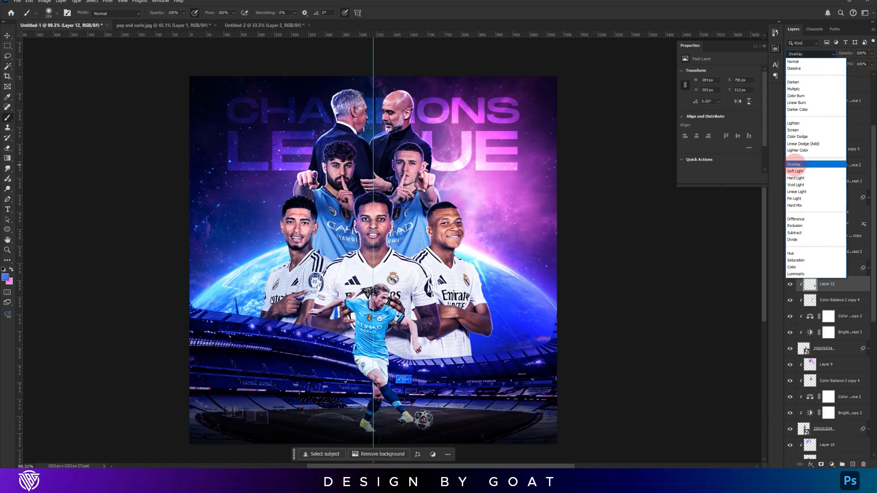
pyautogui.click(801, 167)
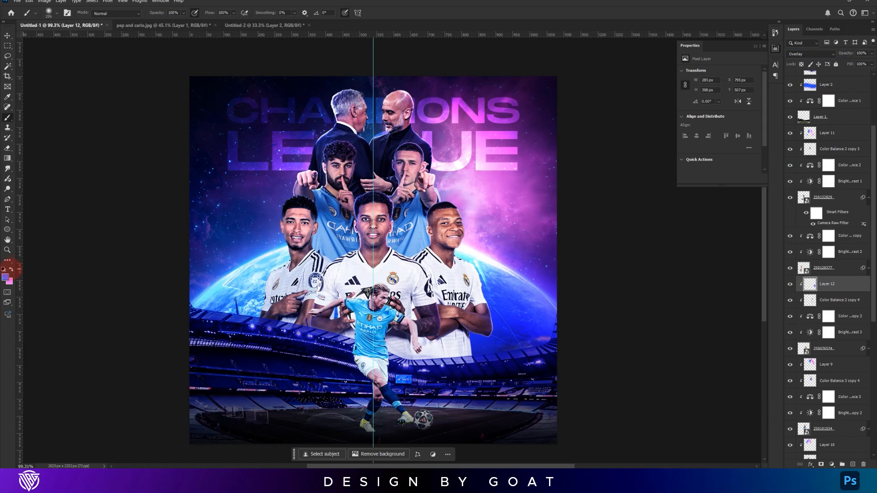
# Brush pink light onto the right Real Madrid player's upper part and blue light onto his inner side with a smaller brush.
pyautogui.click(466, 173)
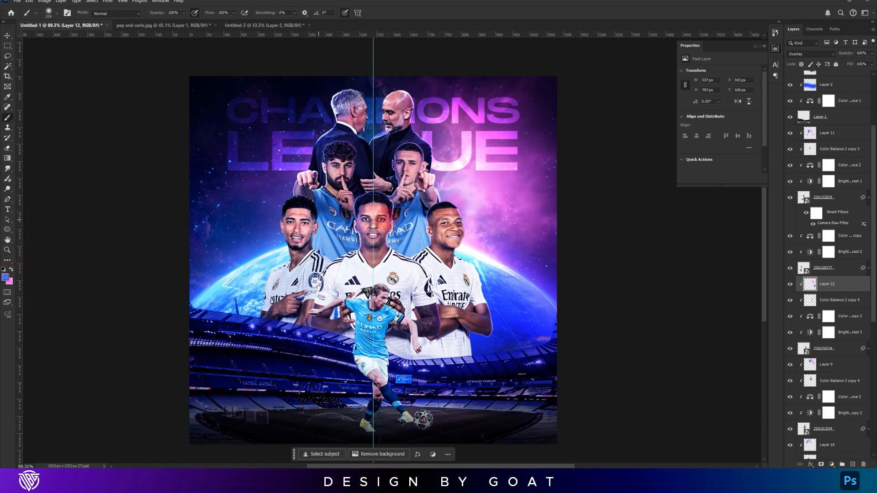
pyautogui.press('[')
pyautogui.press('[')
pyautogui.press('[')
pyautogui.press('[')
pyautogui.press('[')
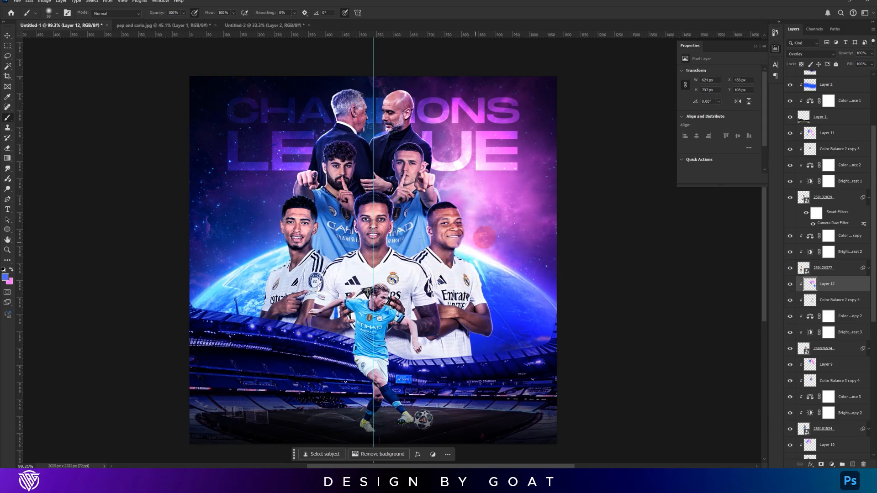
pyautogui.press('v')
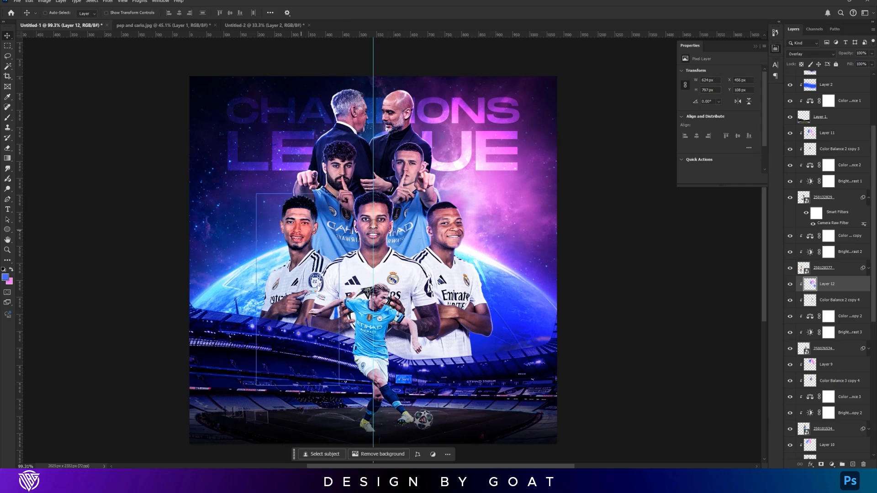
# Make a merged copy of the left Real Madrid player with its adjustments, apply an Inner Glow, and rasterize its layer style.
pyautogui.click(822, 267)
pyautogui.keyDown('shift'); pyautogui.click(849, 235); pyautogui.keyUp('shift')
pyautogui.hotkey('ctrl', 'j')
pyautogui.hotkey('ctrl', 'e')
pyautogui.doubleClick(862, 239)
pyautogui.click(270, 365)
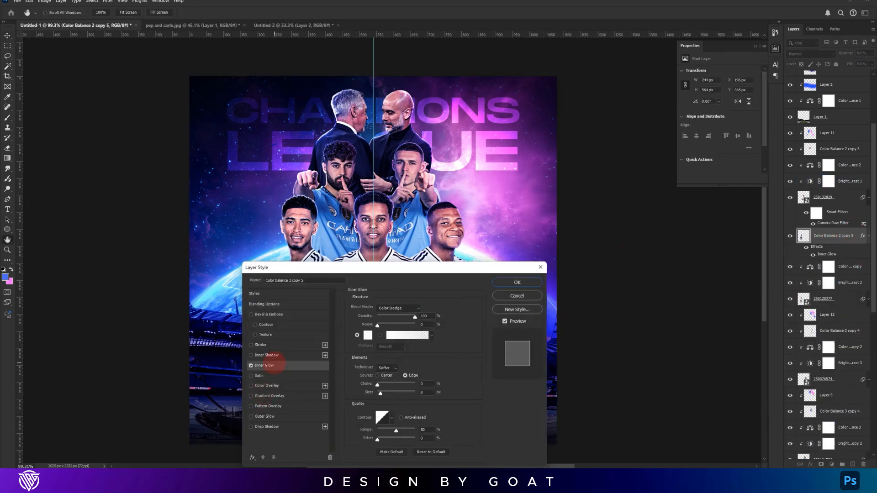
pyautogui.press('Return')
pyautogui.rightClick(837, 237)
pyautogui.click(786, 332)
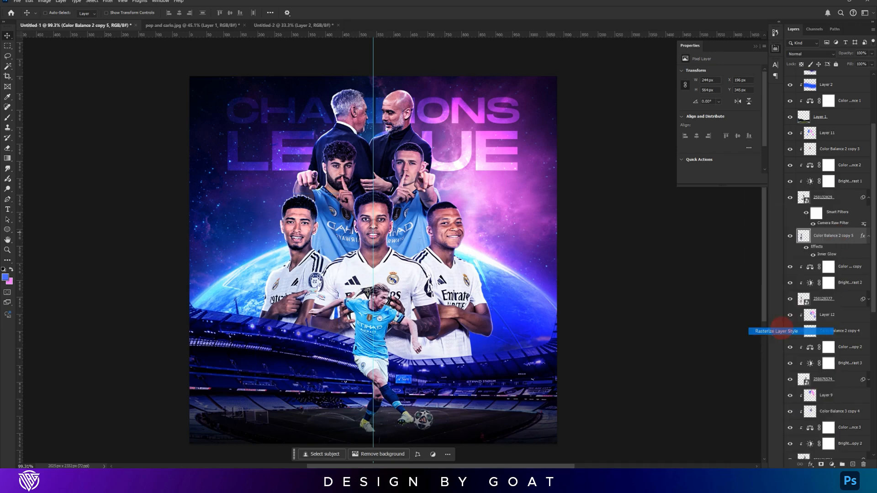
# Clip the glow copy to the left Real Madrid player and erase its excess glow around his head and arm.
pyautogui.click(7, 148)
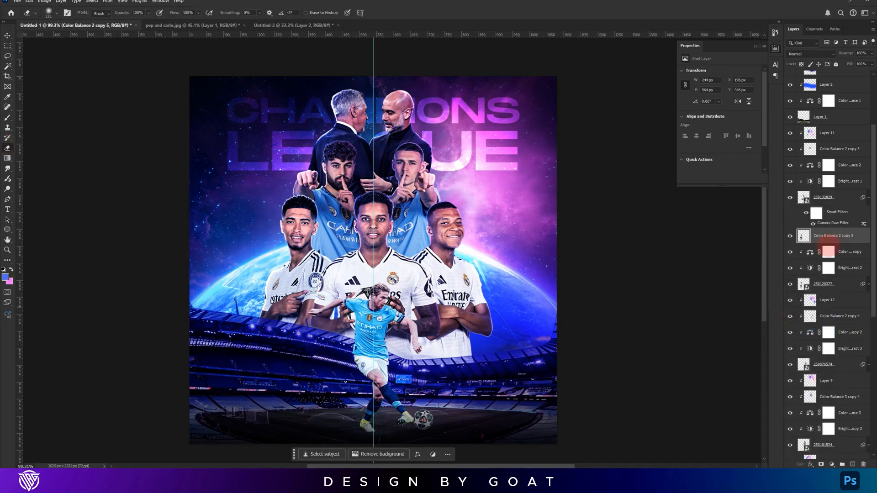
pyautogui.keyDown('alt'); pyautogui.click(829, 244); pyautogui.keyUp('alt')
pyautogui.moveTo(315, 200); pyautogui.dragTo(308, 199)
pyautogui.moveTo(271, 276)
pyautogui.mouseDown()
pyautogui.moveTo(252, 292)
pyautogui.moveTo(255, 342)
pyautogui.mouseUp()
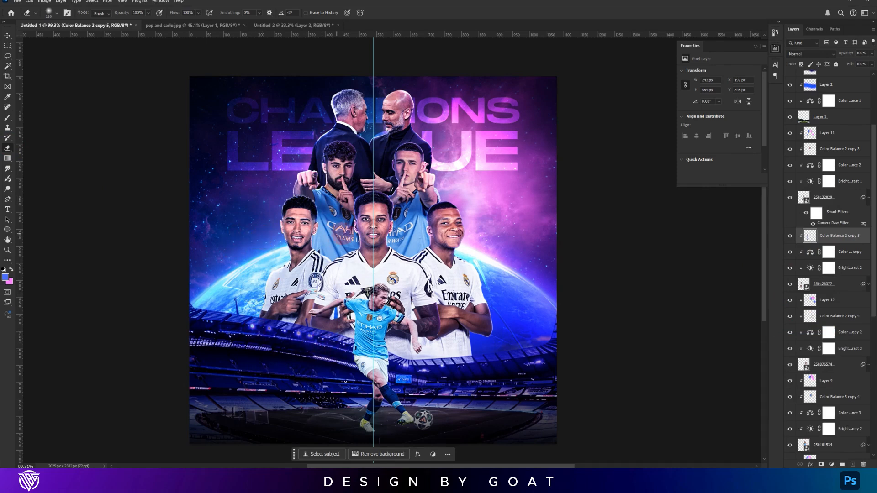
# Add a clipped Overlay layer above the left Real Madrid player's glow copy and brush blue light onto his outer and inner sides.
pyautogui.click(853, 464)
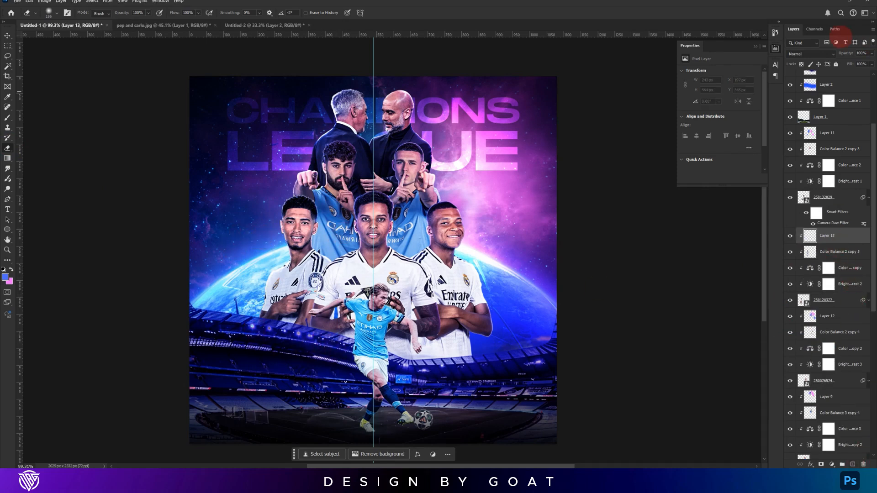
pyautogui.click(829, 53)
pyautogui.click(806, 164)
pyautogui.press('b')
pyautogui.click(272, 254)
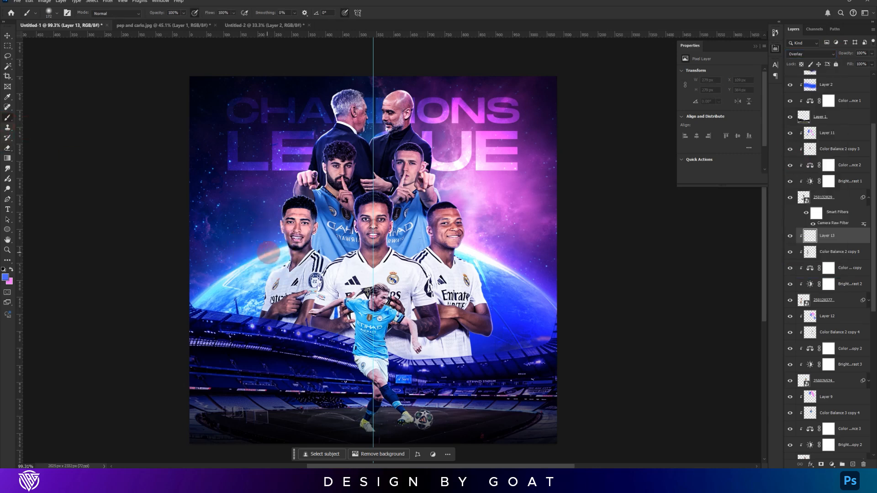
pyautogui.moveTo(257, 277); pyautogui.dragTo(235, 326)
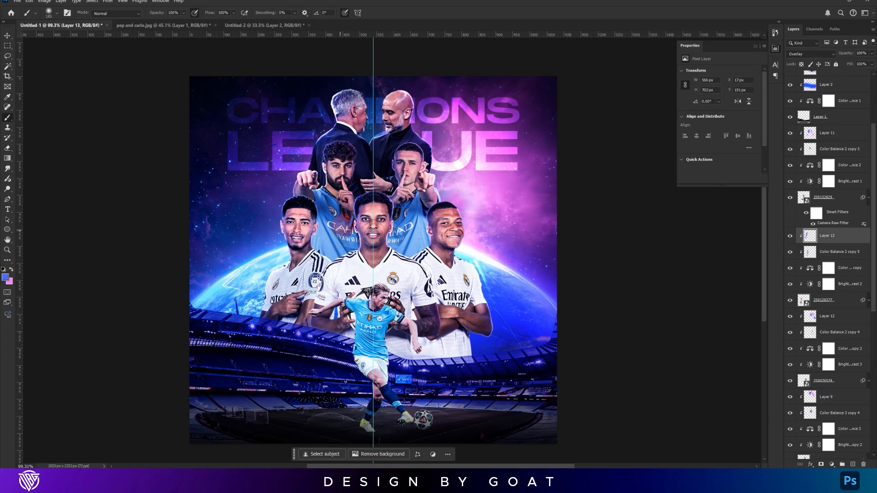
pyautogui.moveTo(337, 186); pyautogui.dragTo(341, 189)
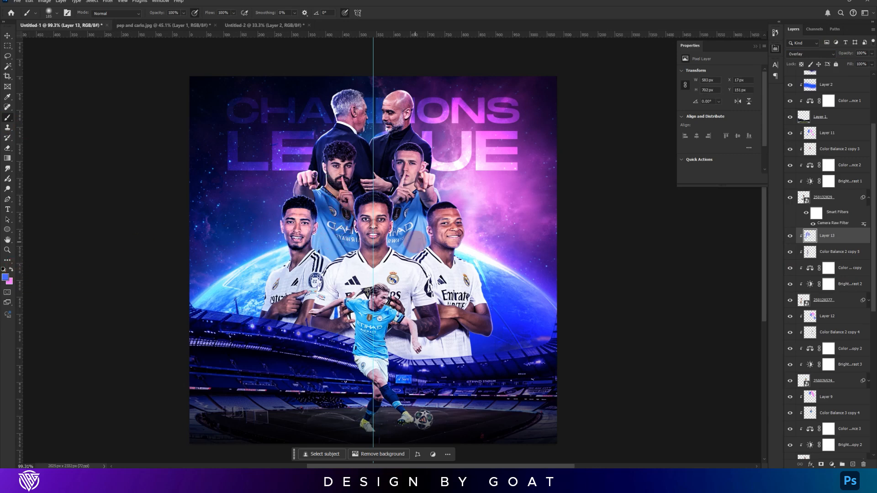
# Add a clipped layer above the front Man City player's color balance adjustment and set its blend mode to Overlay.
pyautogui.press('v')
pyautogui.keyDown('ctrl'); pyautogui.click(388, 316); pyautogui.keyUp('ctrl')
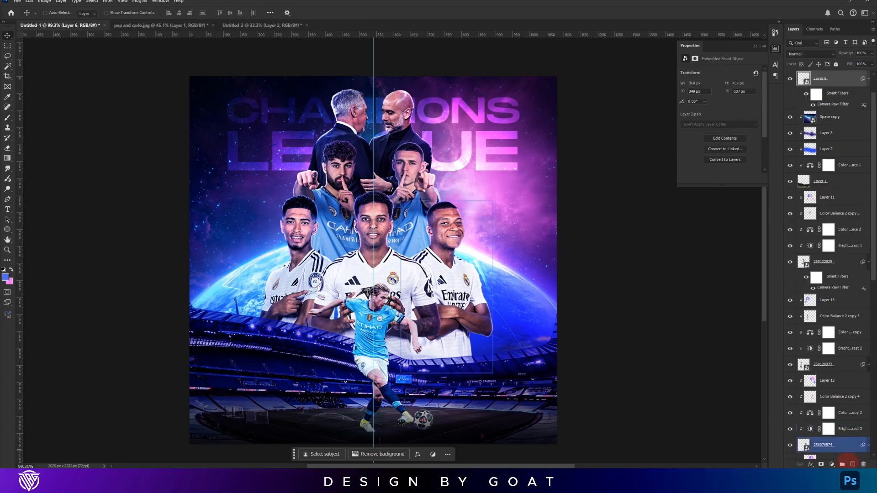
pyautogui.click(853, 464)
pyautogui.scroll(3, 846, 176)
pyautogui.moveTo(836, 111); pyautogui.dragTo(836, 88)
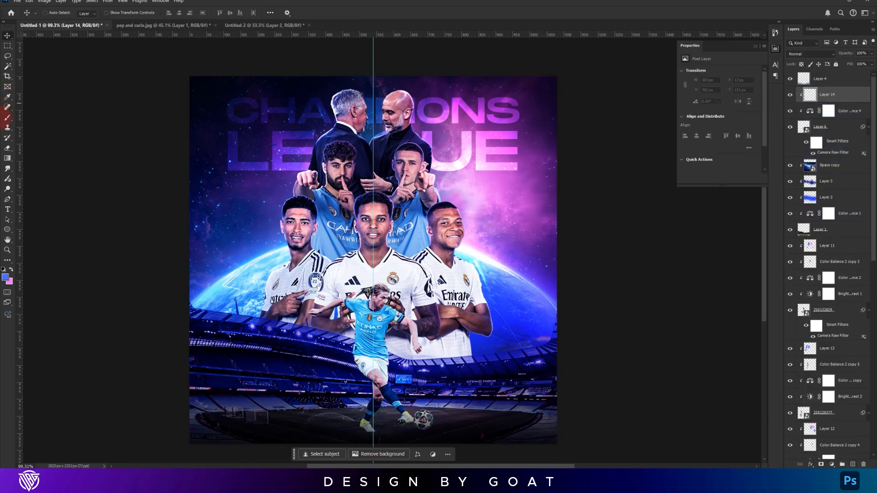
pyautogui.click(7, 117)
pyautogui.click(808, 54)
pyautogui.click(805, 165)
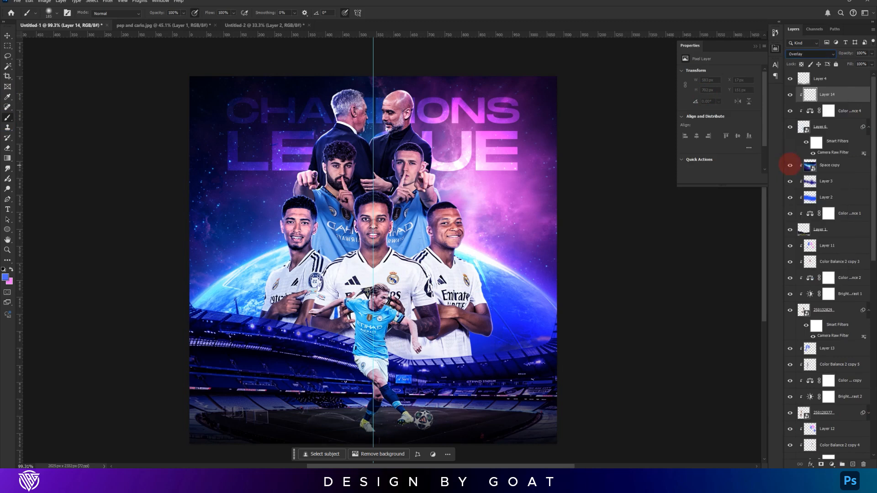
# Brush blue light onto the front Man City player's outstretched-arm side and pink light onto his opposite side.
pyautogui.click(329, 279)
pyautogui.click(295, 286)
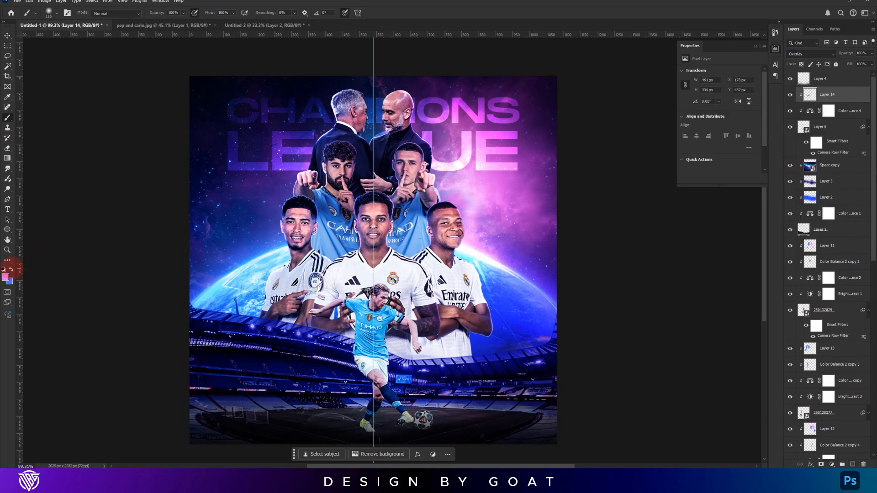
pyautogui.click(414, 282)
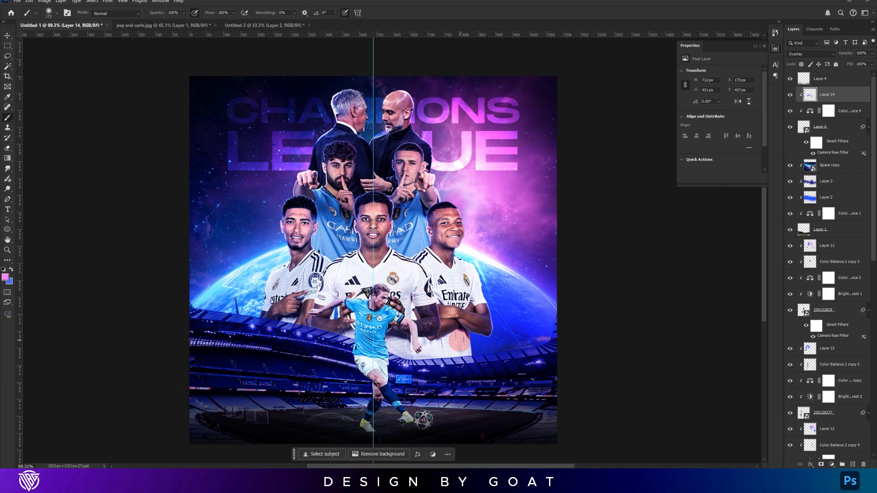
# Place the S image from the Man City - Real Madrid folder just above the Space copy layer, beneath the front player.
pyautogui.scroll(-3, 854, 137)
pyautogui.click(838, 99)
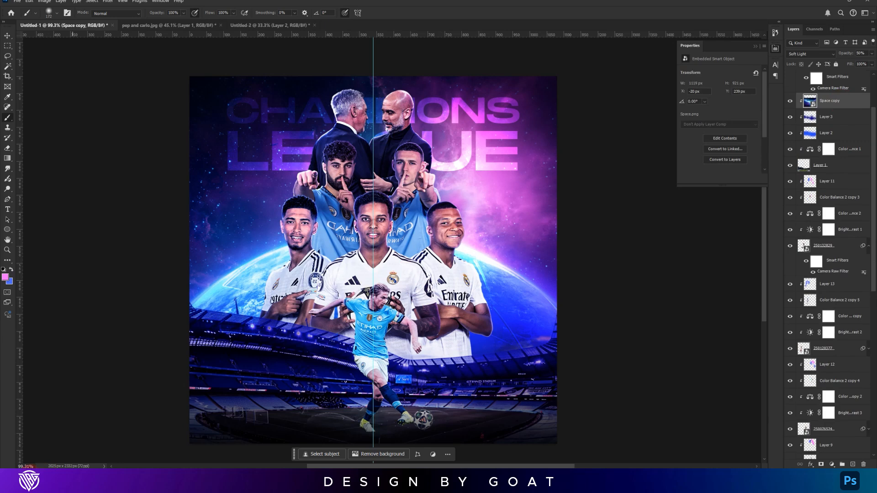
pyautogui.moveTo(30, 480)
pyautogui.click(51, 434)
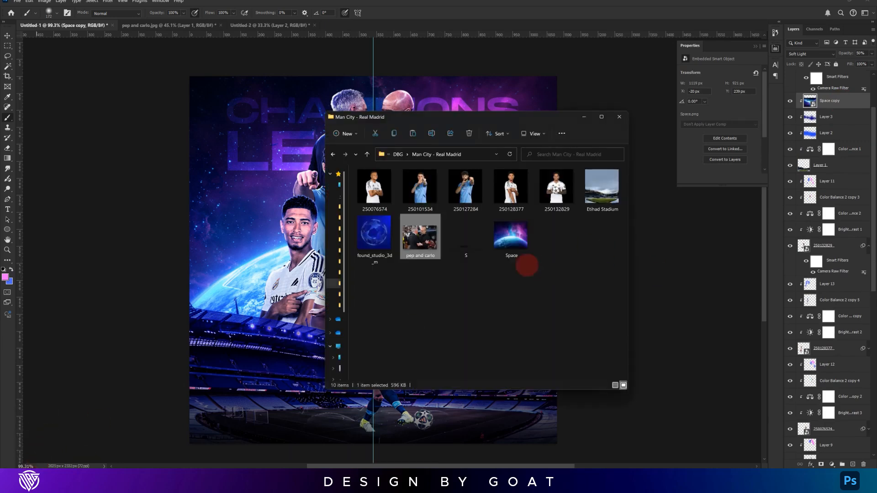
pyautogui.moveTo(467, 236); pyautogui.dragTo(273, 350)
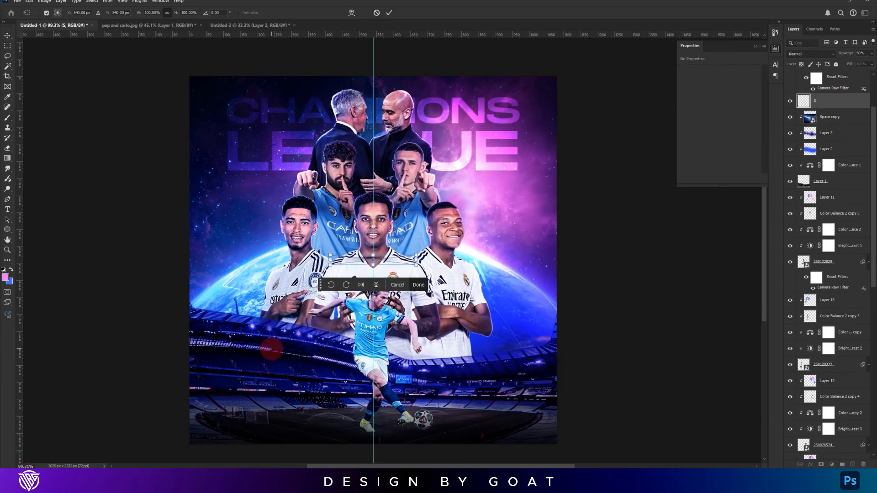
pyautogui.press('Return')
# Move the S shadow down to the front player's feet and place a copy of it under the ball.
pyautogui.press('v')
pyautogui.moveTo(415, 243); pyautogui.dragTo(424, 367)
pyautogui.moveTo(385, 396); pyautogui.dragTo(602, 346)
pyautogui.scroll(10, 371, 291)
pyautogui.scroll(10, 354, 393)
pyautogui.scroll(-6, 675, 359)
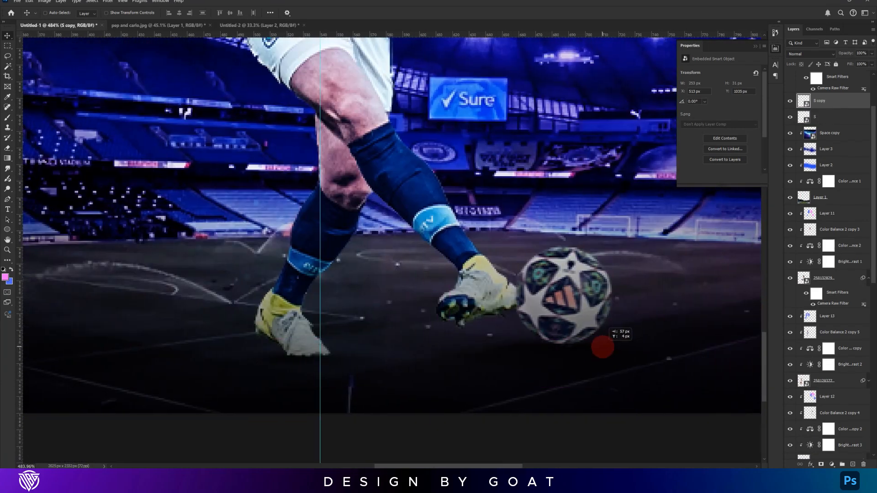
# Add a new clipped layer directly above the front Man City player's color balance adjustment.
pyautogui.scroll(3, 845, 111)
pyautogui.click(846, 111)
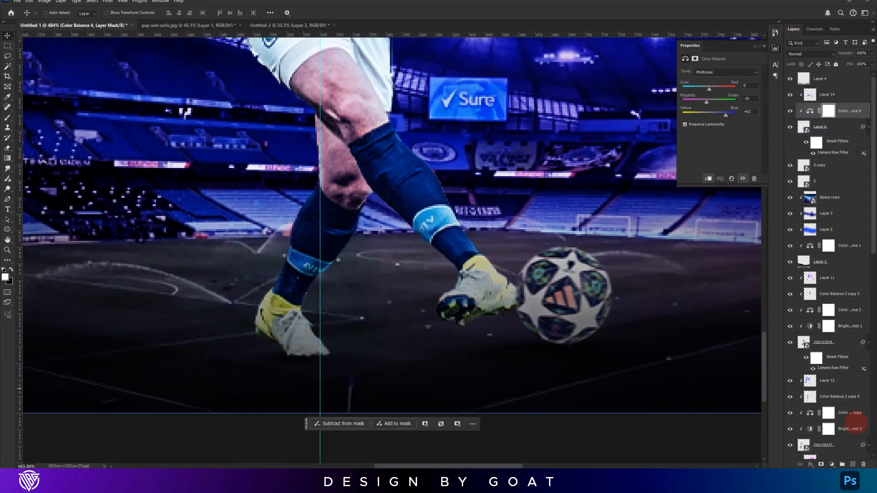
pyautogui.hotkey('ctrl', 'shift', 'alt', 'n')
pyautogui.press('s')
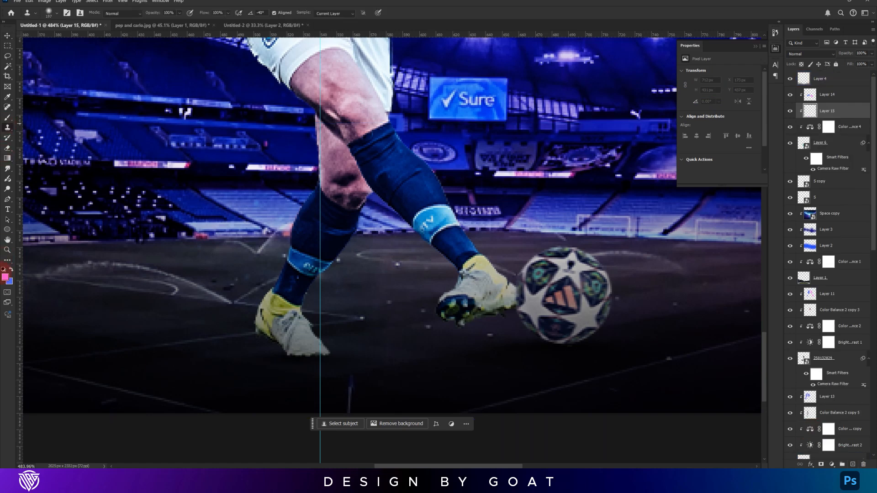
pyautogui.click(646, 339)
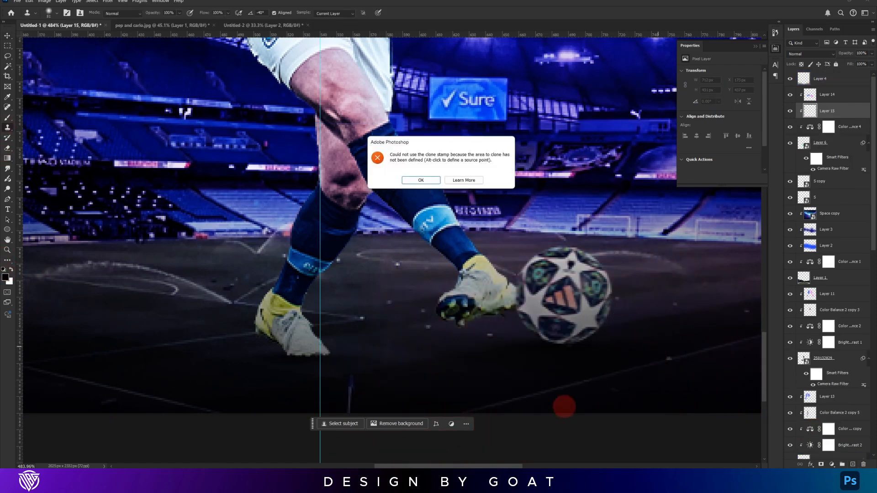
pyautogui.click(421, 180)
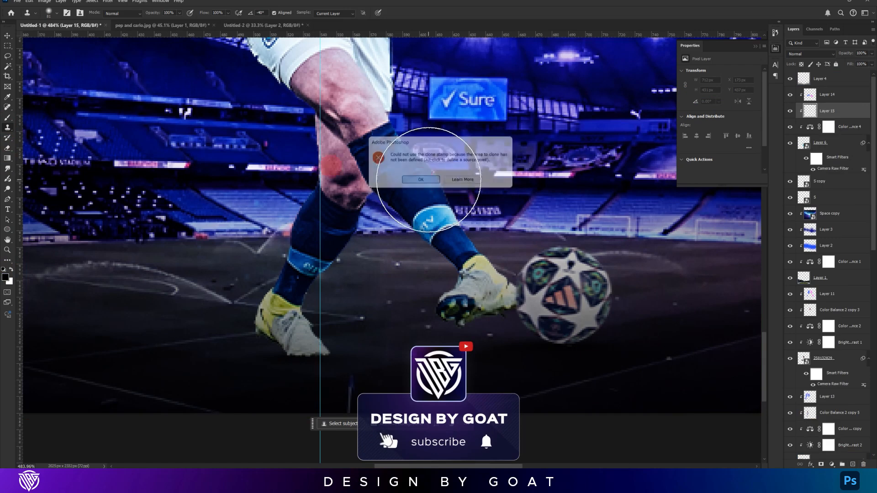
# Brush soft black shading along the lower edges of the ball and the front player's boots.
pyautogui.press('b')
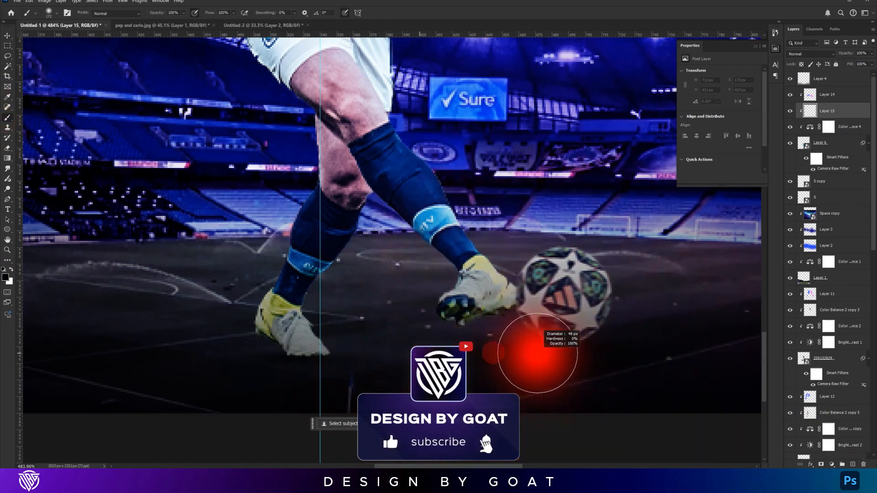
pyautogui.moveTo(601, 362); pyautogui.dragTo(567, 375)
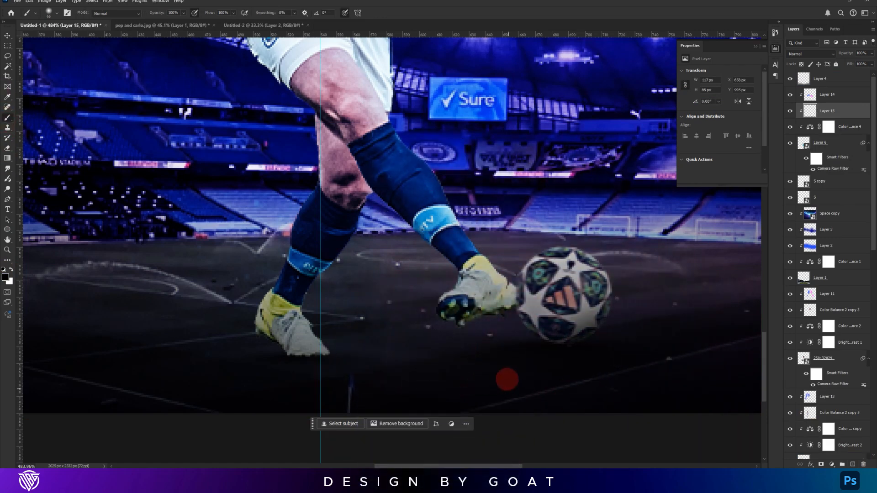
pyautogui.moveTo(501, 380); pyautogui.dragTo(438, 361)
pyautogui.moveTo(362, 366)
pyautogui.mouseDown()
pyautogui.moveTo(258, 393)
pyautogui.moveTo(277, 394)
pyautogui.moveTo(244, 370)
pyautogui.mouseUp()
pyautogui.moveTo(216, 301)
pyautogui.mouseDown()
pyautogui.moveTo(188, 325)
pyautogui.moveTo(182, 366)
pyautogui.mouseUp()
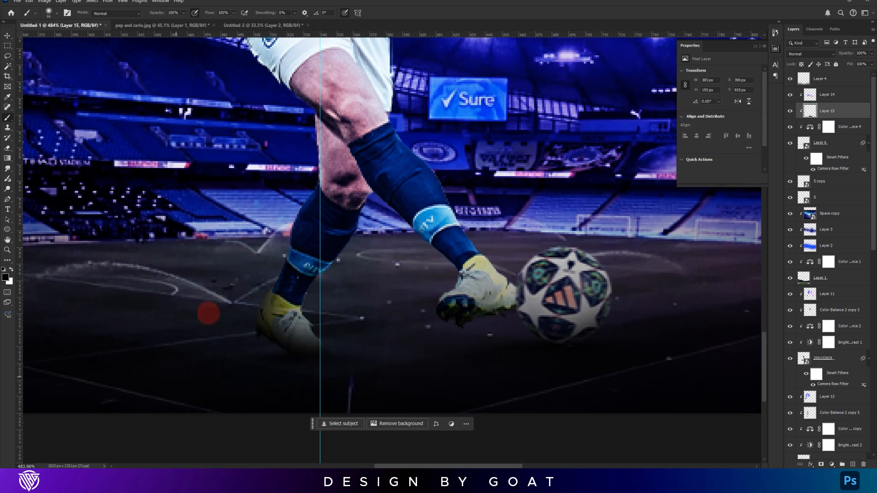
# Erase the upper part of the dark fade on Layer 4 across the stadium with a large soft eraser.
pyautogui.scroll(-10, 213, 303)
pyautogui.moveTo(251, 252); pyautogui.dragTo(427, 315)
pyautogui.scroll(-2, 434, 305)
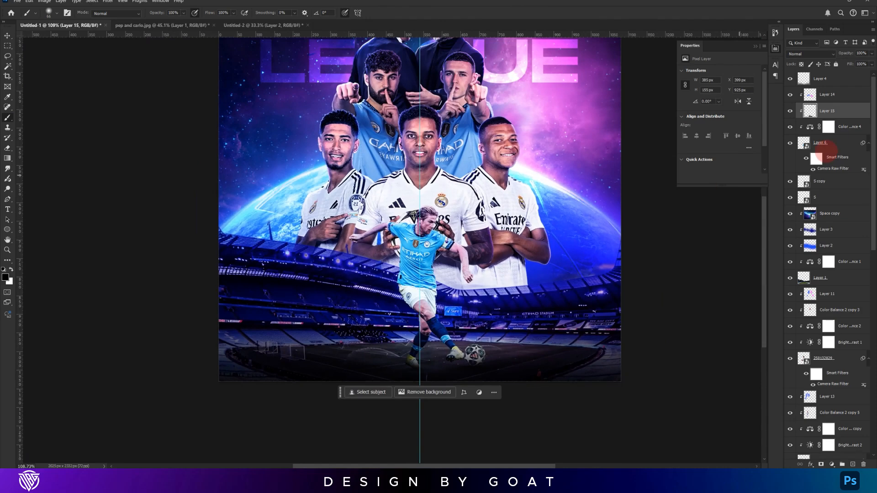
pyautogui.click(820, 79)
pyautogui.click(8, 147)
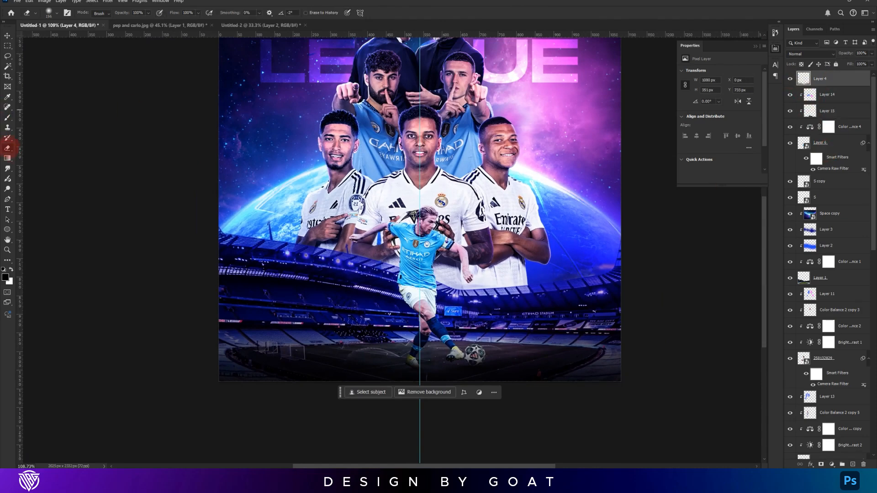
pyautogui.moveTo(458, 280)
pyautogui.mouseDown()
pyautogui.moveTo(480, 289)
pyautogui.moveTo(440, 306)
pyautogui.moveTo(260, 288)
pyautogui.moveTo(213, 272)
pyautogui.mouseUp()
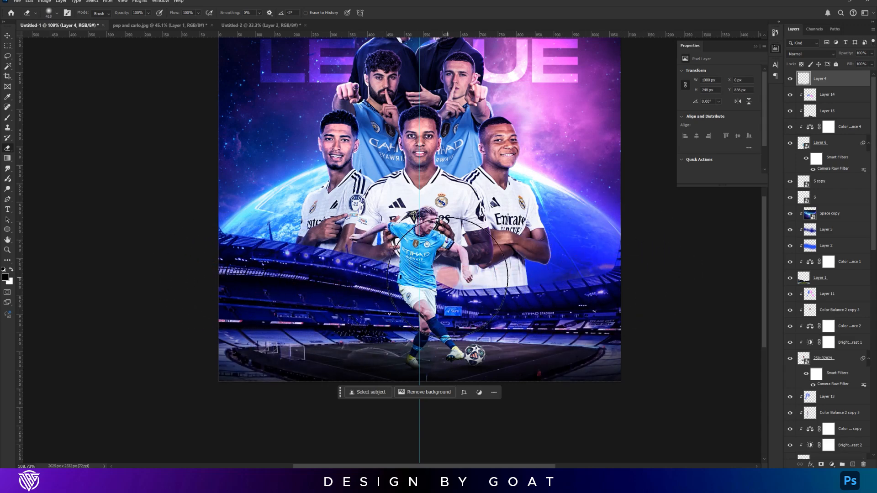
pyautogui.scroll(-3, 453, 281)
pyautogui.moveTo(475, 222); pyautogui.dragTo(468, 252)
# Duplicate the dark fade on Layer 4 and adjust the copy's opacity.
pyautogui.press('v')
pyautogui.hotkey('ctrl', 't')
pyautogui.press('Escape')
pyautogui.moveTo(466, 221); pyautogui.dragTo(464, 232)
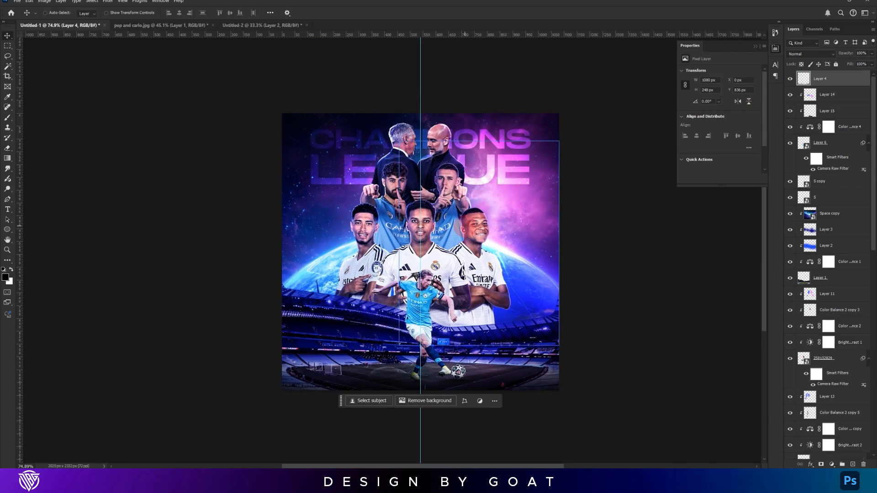
pyautogui.hotkey('ctrl', 'j')
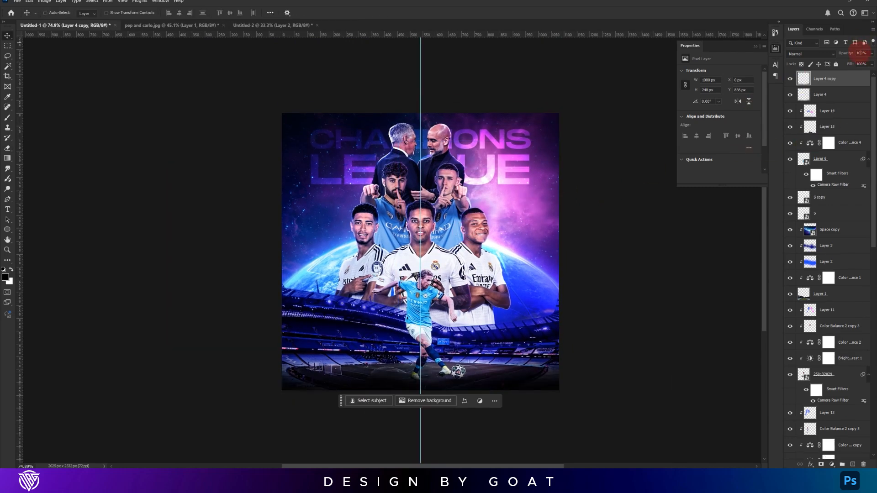
pyautogui.press('Return')
pyautogui.moveTo(498, 210); pyautogui.dragTo(498, 197)
# Add a new layer above all others and set its blend mode to Screen for brushing glows.
pyautogui.click(853, 464)
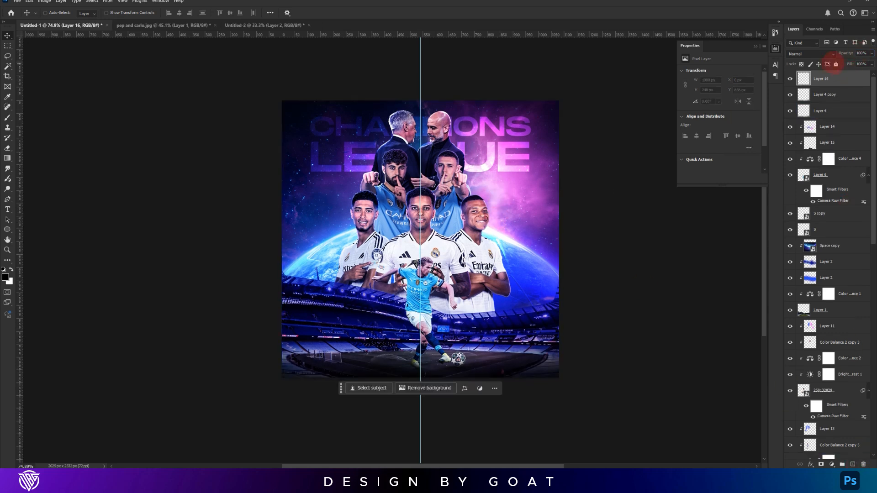
pyautogui.click(811, 54)
pyautogui.click(806, 126)
pyautogui.click(8, 118)
# Sample pink from the sky and dab one large soft glow beside the right Man City player's raised hand.
pyautogui.scroll(1, 492, 192)
pyautogui.keyDown('alt'); pyautogui.click(496, 174); pyautogui.keyUp('alt')
pyautogui.moveTo(496, 175); pyautogui.dragTo(536, 177)
pyautogui.click(496, 171)
pyautogui.hotkey('ctrl', 'z')
pyautogui.click(494, 171)
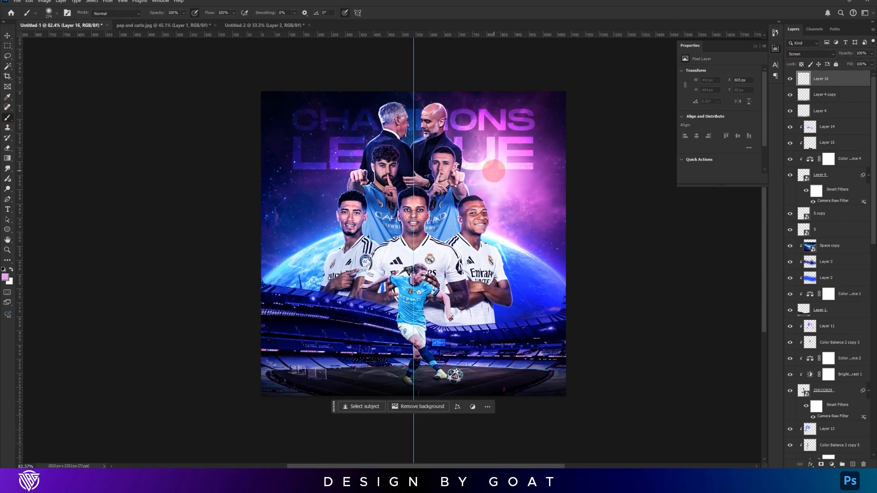
# Sample deep blue from the background and dab a soft glow at the right Real Madrid player's lower outer side.
pyautogui.keyDown('alt'); pyautogui.click(509, 314); pyautogui.keyUp('alt')
pyautogui.moveTo(509, 314); pyautogui.dragTo(497, 317)
pyautogui.click(504, 316)
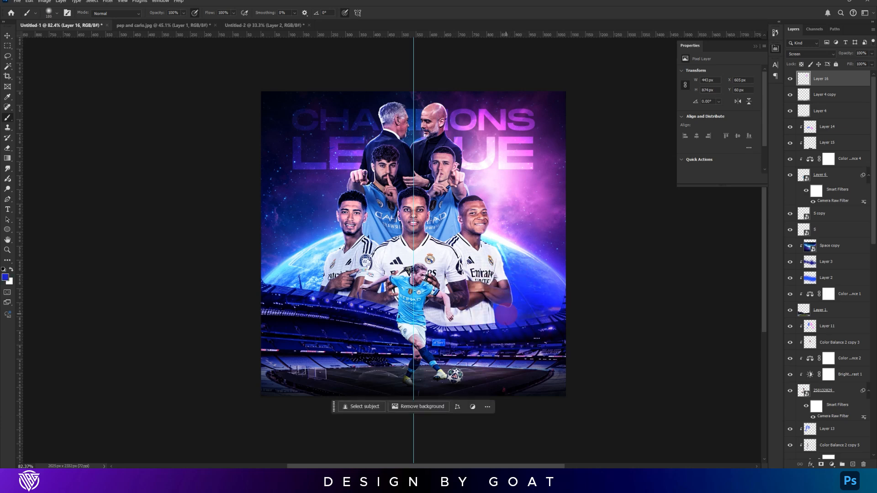
# Sample light blue from the planet's edge and dab a soft glow over the left Real Madrid player's outer shoulder.
pyautogui.keyDown('alt'); pyautogui.click(335, 244); pyautogui.keyUp('alt')
pyautogui.moveTo(334, 245); pyautogui.dragTo(328, 245)
pyautogui.click(336, 237)
pyautogui.hotkey('ctrl', 'z')
pyautogui.click(341, 243)
pyautogui.hotkey('ctrl', 'z')
pyautogui.keyDown('alt'); pyautogui.click(340, 240); pyautogui.keyUp('alt')
pyautogui.moveTo(340, 242); pyautogui.dragTo(338, 241)
pyautogui.click(338, 241)
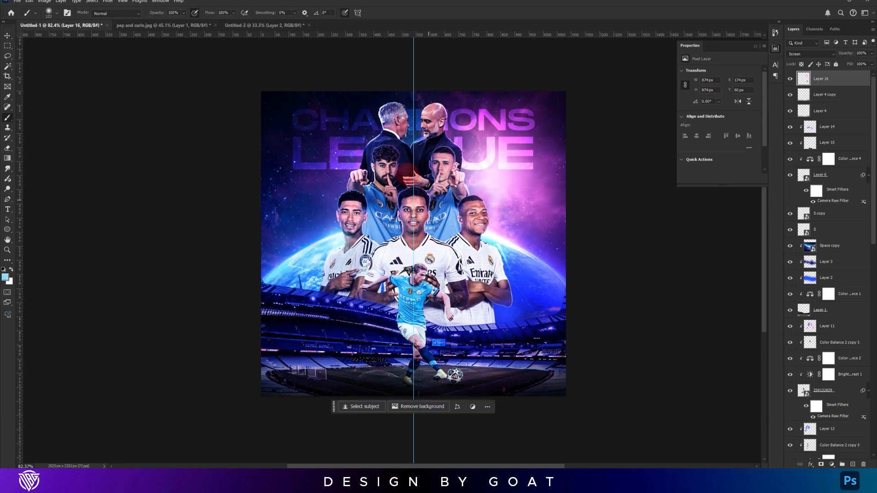
# Dab a sampled purple glow by the left Man City player's raised hand and set the glow layer's opacity to 50%.
pyautogui.keyDown('alt'); pyautogui.click(359, 165); pyautogui.keyUp('alt')
pyautogui.moveTo(359, 166); pyautogui.dragTo(356, 167)
pyautogui.click(356, 168)
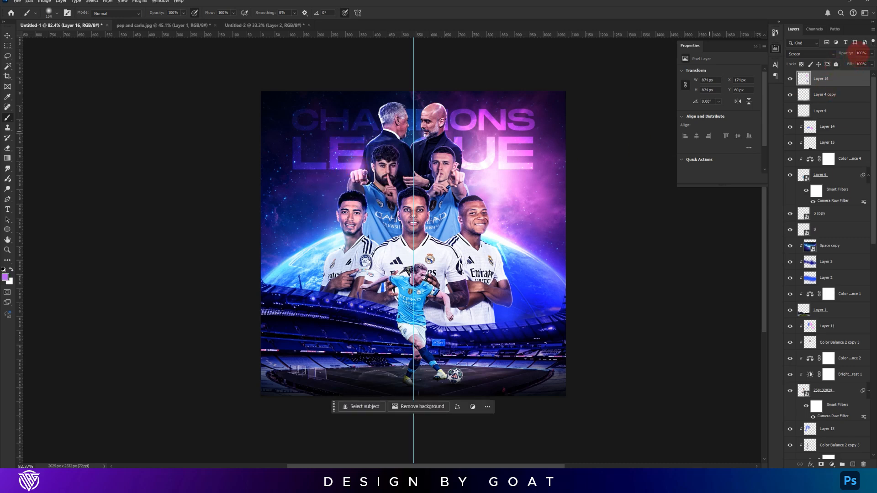
pyautogui.write('50')
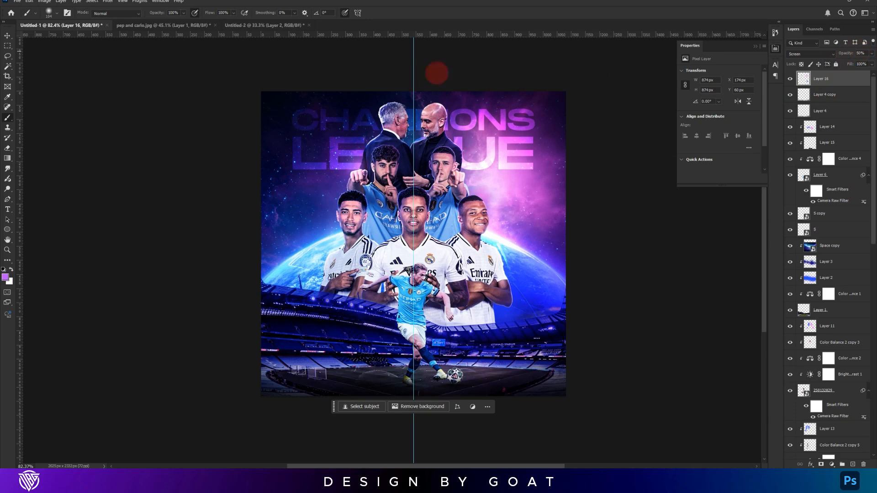
# Duplicate all layers from Layer 16 down to Space and merge the copies into one poster layer.
pyautogui.click(7, 35)
pyautogui.scroll(-1, 342, 187)
pyautogui.scroll(2, 351, 190)
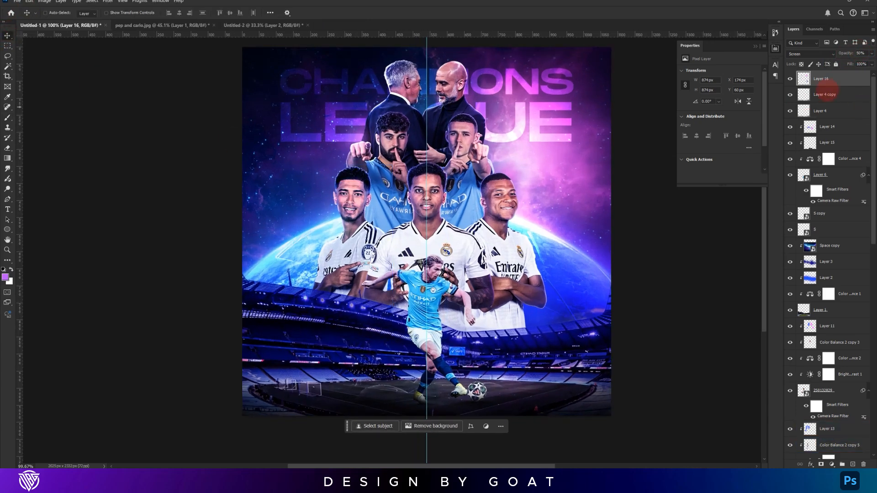
pyautogui.scroll(-10, 829, 274)
pyautogui.keyDown('shift'); pyautogui.click(830, 436); pyautogui.keyUp('shift')
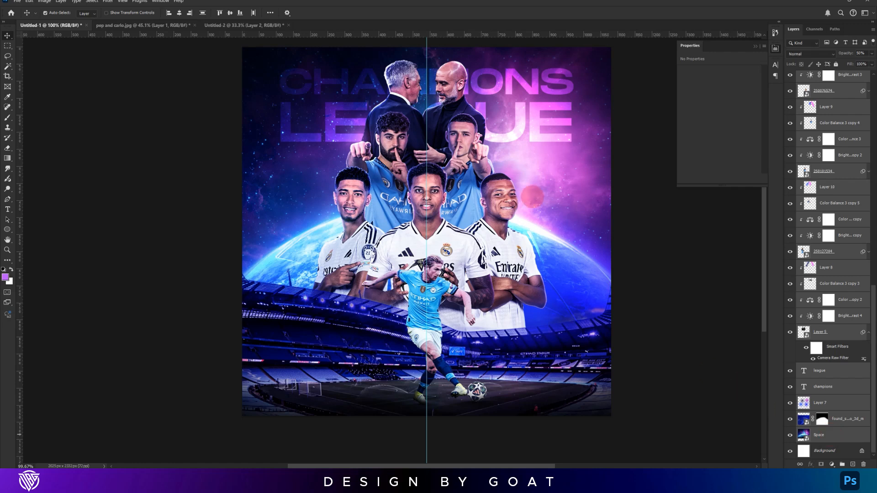
pyautogui.hotkey('ctrl', 'j')
pyautogui.hotkey('ctrl', 'e')
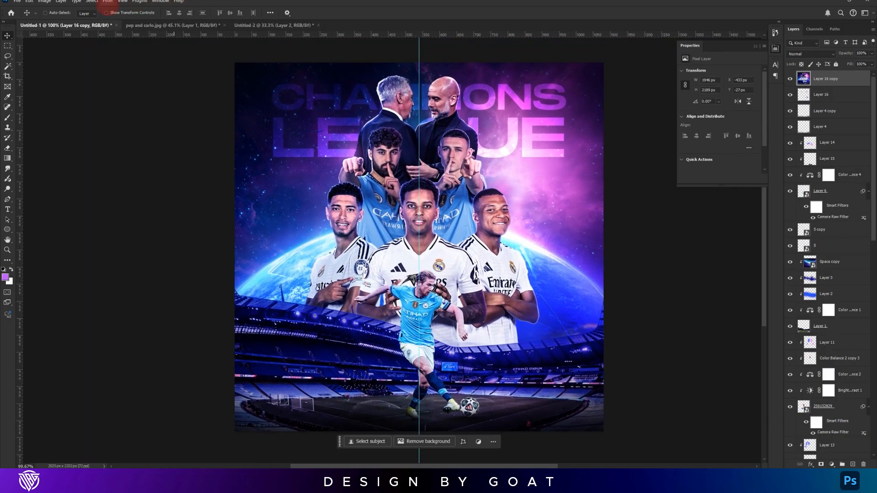
# Open the Add Noise filter for the merged poster layer.
pyautogui.click(108, 2)
pyautogui.moveTo(137, 118)
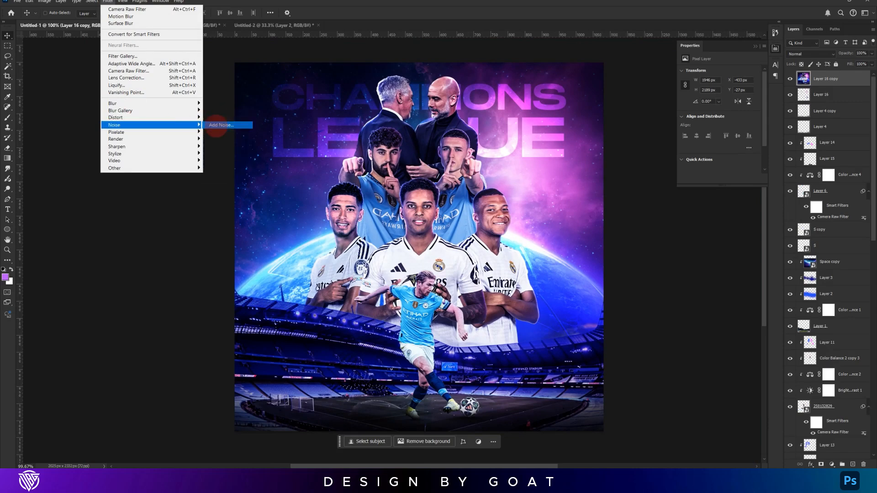
pyautogui.click(216, 126)
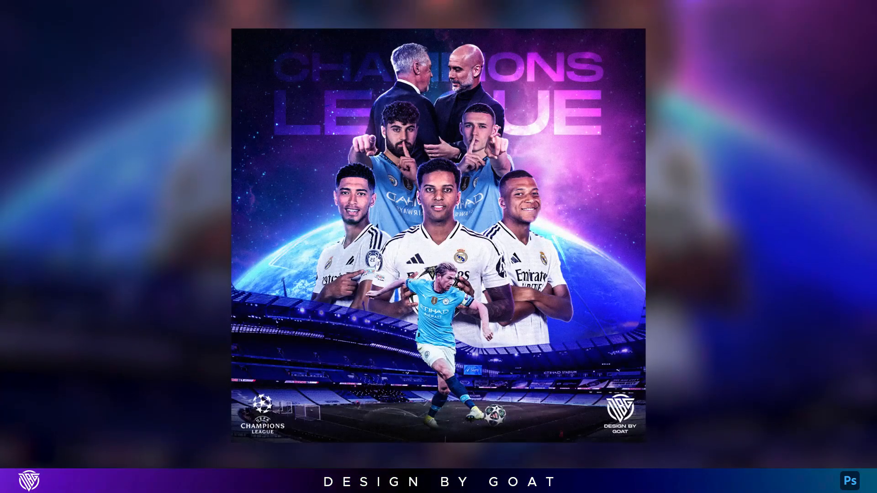